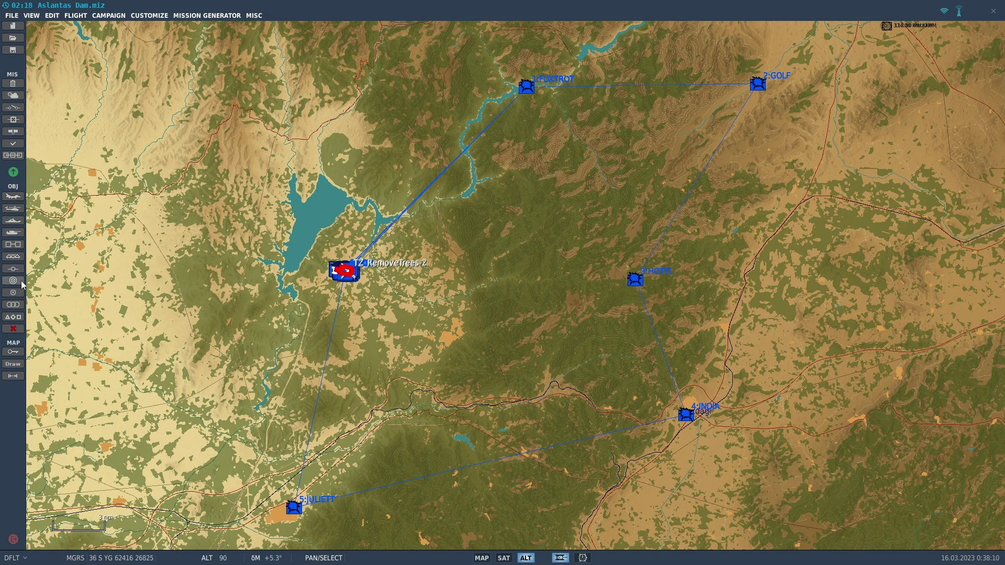
pyautogui.click(14, 293)
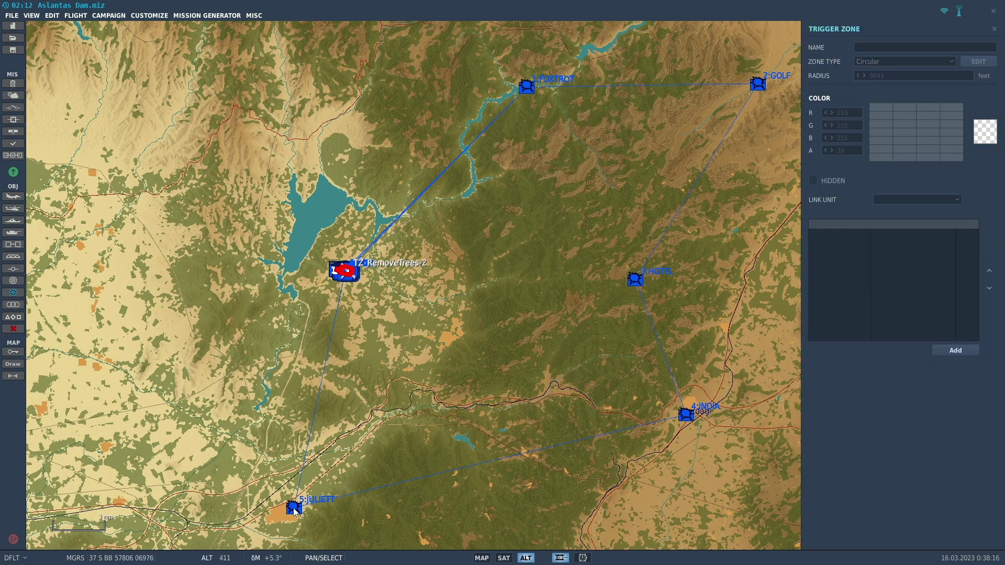
pyautogui.click(294, 511)
pyautogui.click(294, 518)
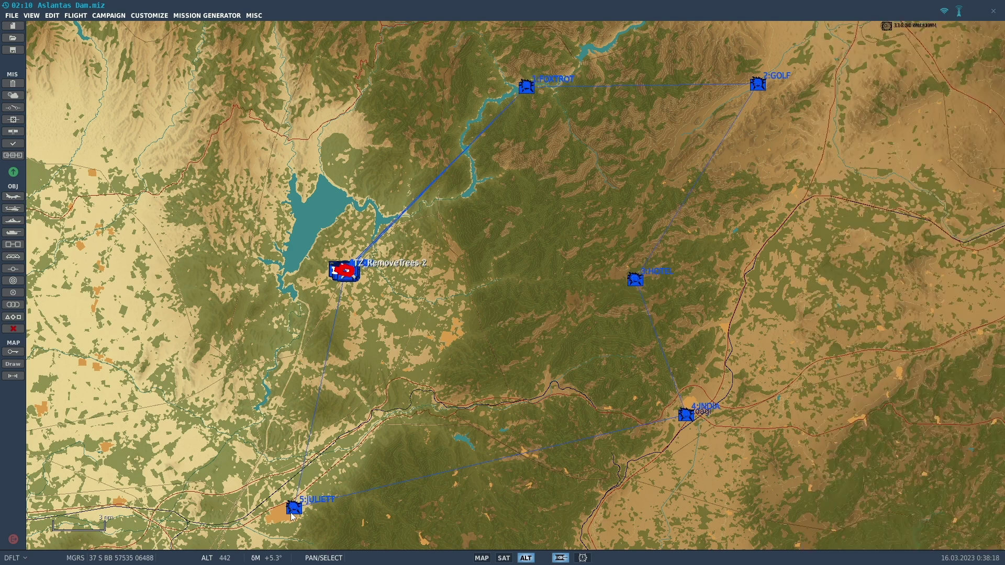
# Add a circular trigger zone at the JULIETT waypoint with a radius of 18000 feet and name it TZ_Alpha
pyautogui.click(13, 293)
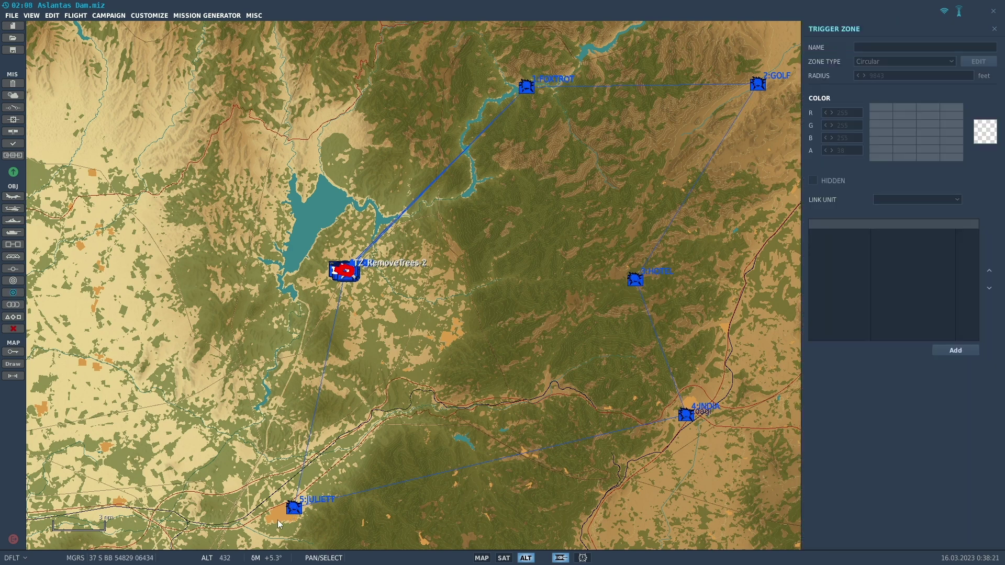
pyautogui.click(290, 511)
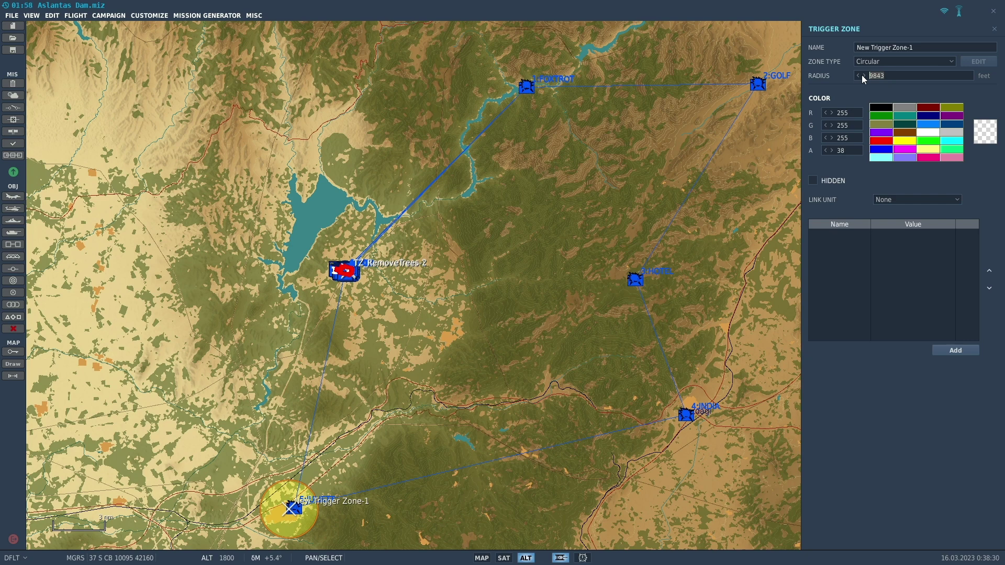
pyautogui.write('18000')
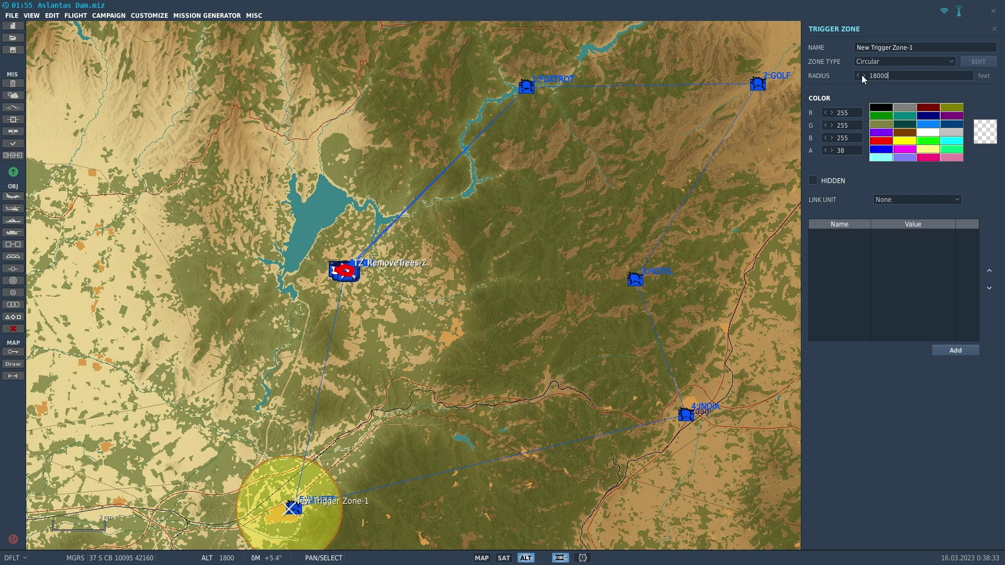
pyautogui.press('Tab')
pyautogui.moveTo(919, 47); pyautogui.dragTo(852, 46)
pyautogui.write('TZ_Alpha')
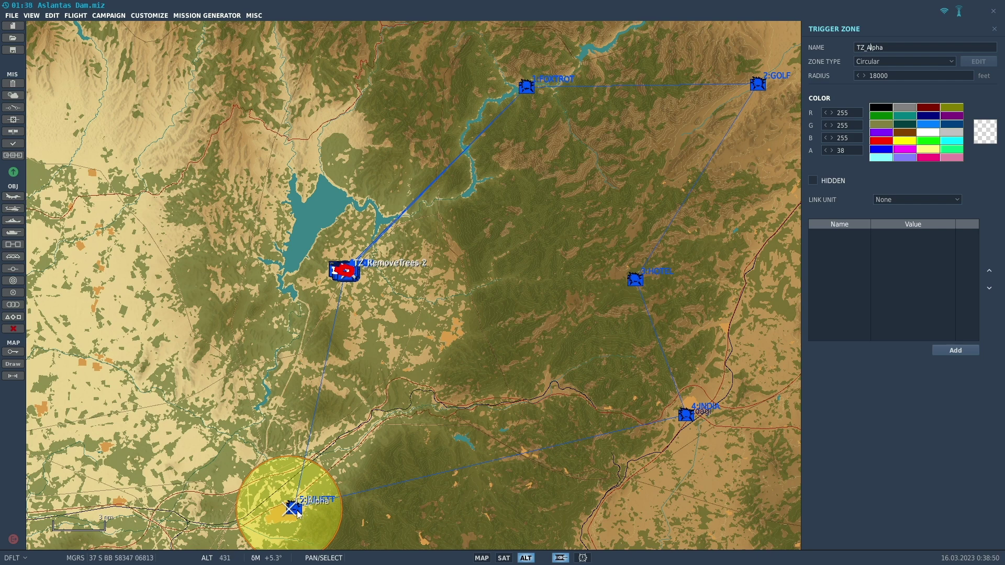
# Paste copies of the TZ_Alpha zone at the INDIA, HOTEL, GOLF and FOXTROT waypoints
pyautogui.scroll(1, 293, 511)
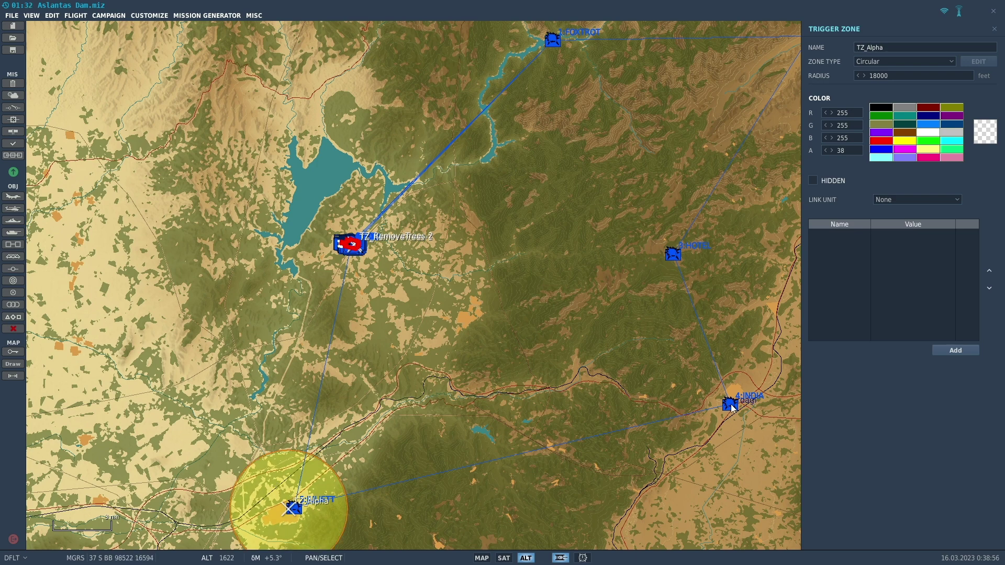
pyautogui.hotkey('ctrl', 'v')
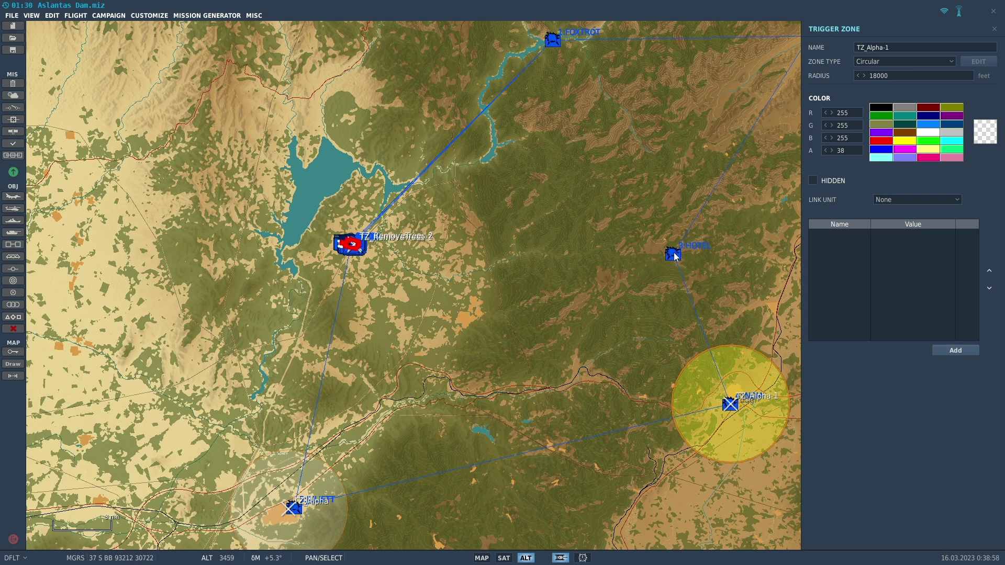
pyautogui.hotkey('ctrl', 'v')
pyautogui.moveTo(696, 236); pyautogui.dragTo(496, 413, button='right')
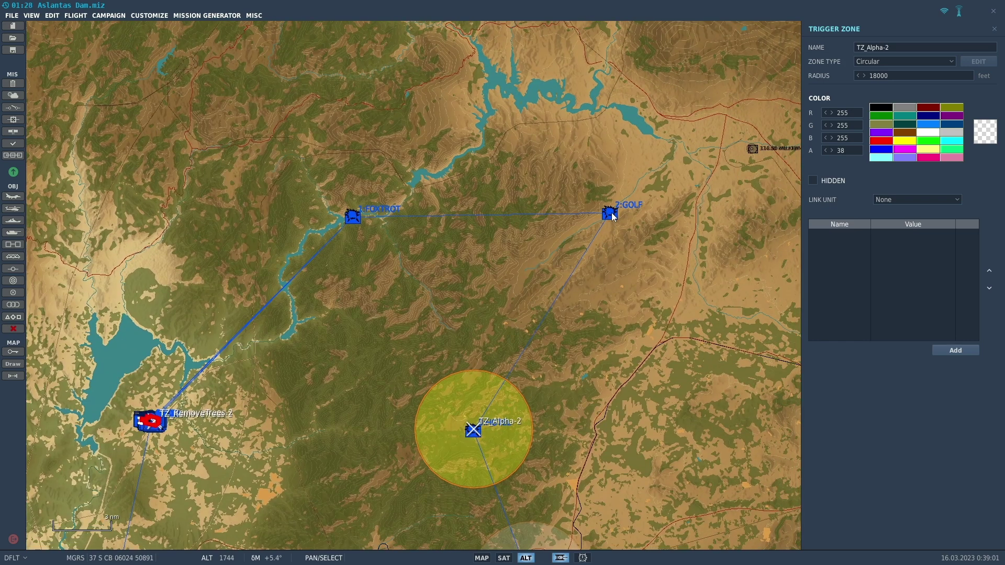
pyautogui.hotkey('ctrl', 'v')
pyautogui.hotkey('ctrl', 'v')
# Center the TZ_Alpha trigger zone precisely on the helipad at the JULIETT waypoint
pyautogui.moveTo(332, 325); pyautogui.dragTo(469, 172, button='right')
pyautogui.scroll(6, 278, 469)
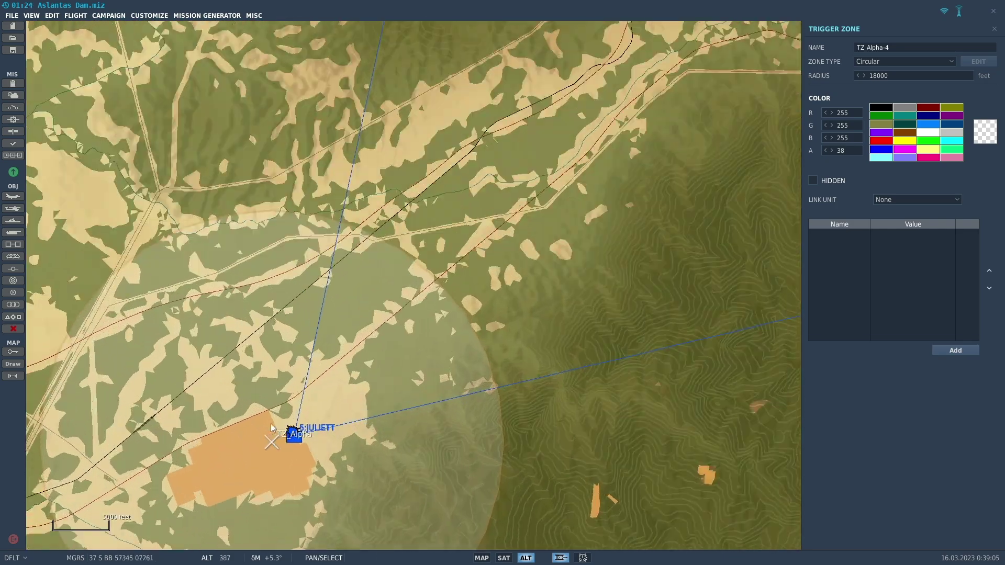
pyautogui.scroll(4, 284, 451)
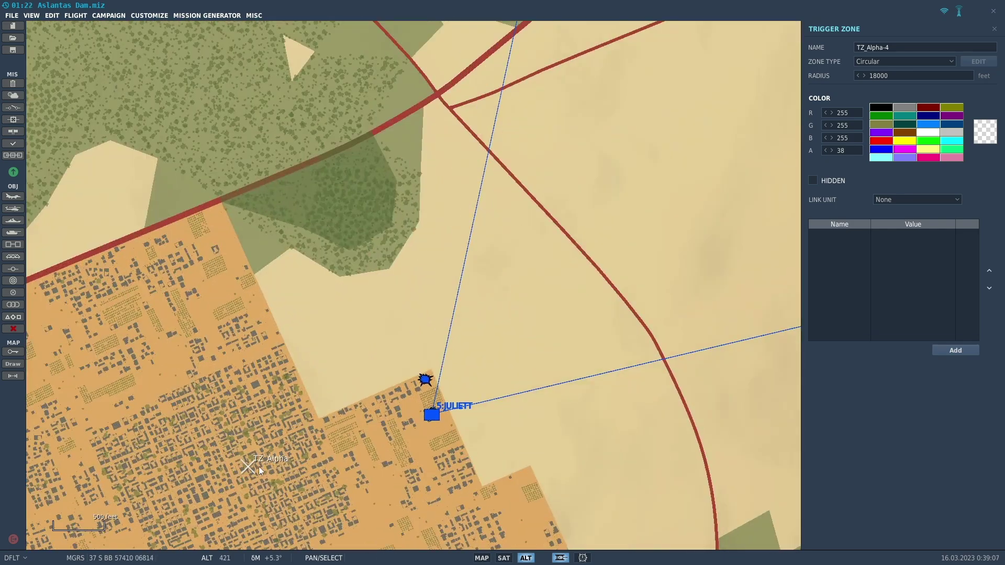
pyautogui.moveTo(247, 466); pyautogui.dragTo(290, 453)
pyautogui.moveTo(420, 426); pyautogui.dragTo(432, 415)
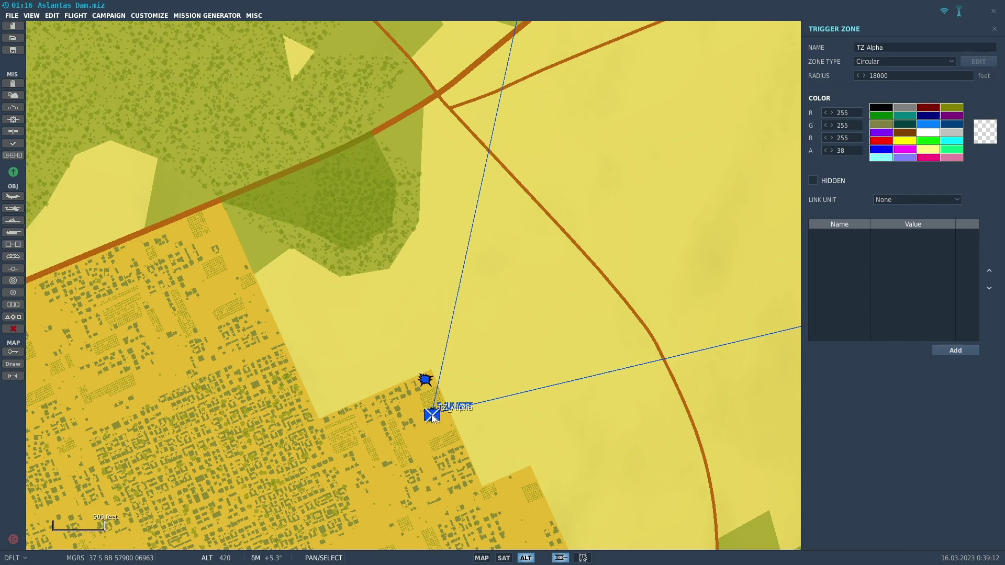
pyautogui.scroll(-6, 468, 413)
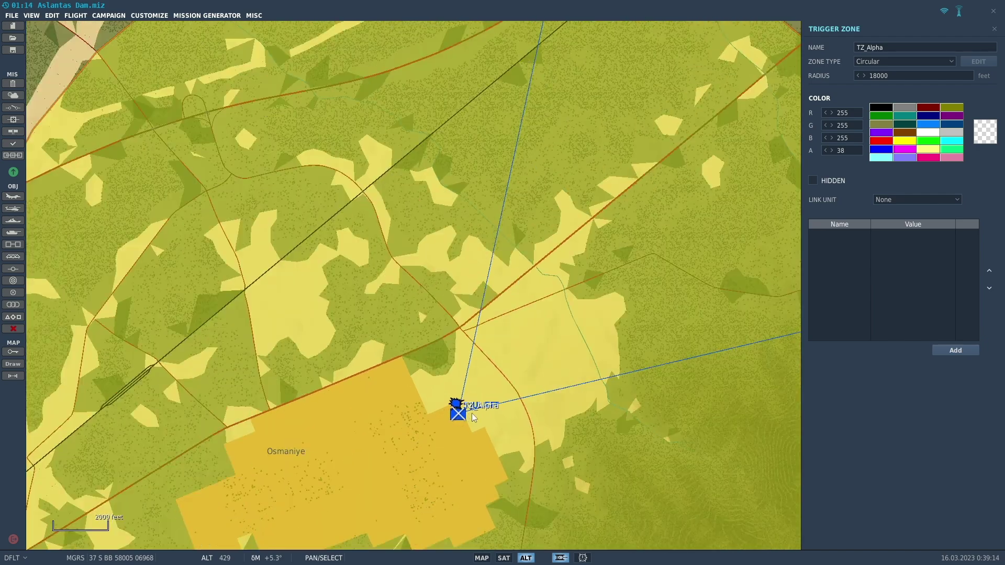
pyautogui.scroll(10, 559, 413)
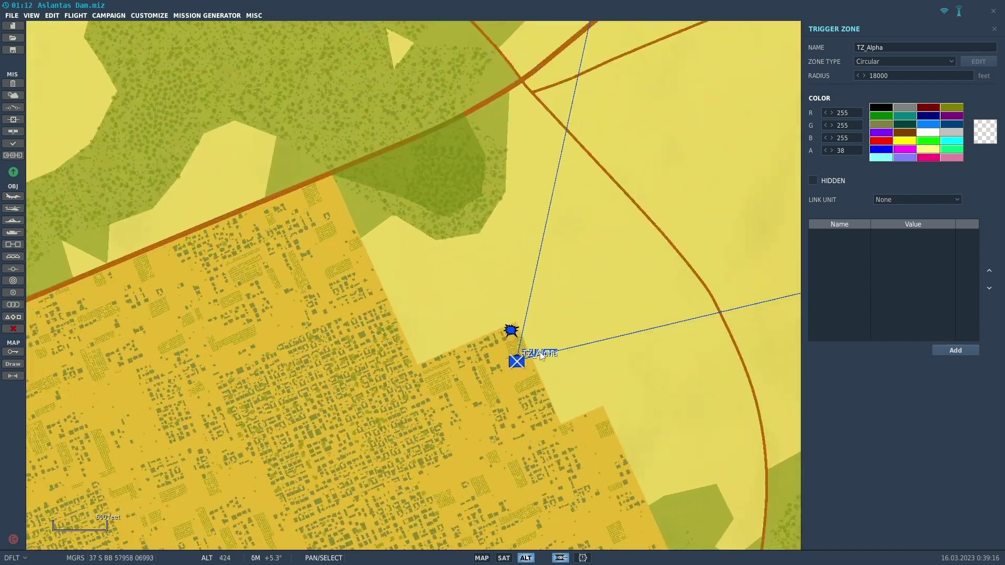
pyautogui.scroll(-1, 466, 382)
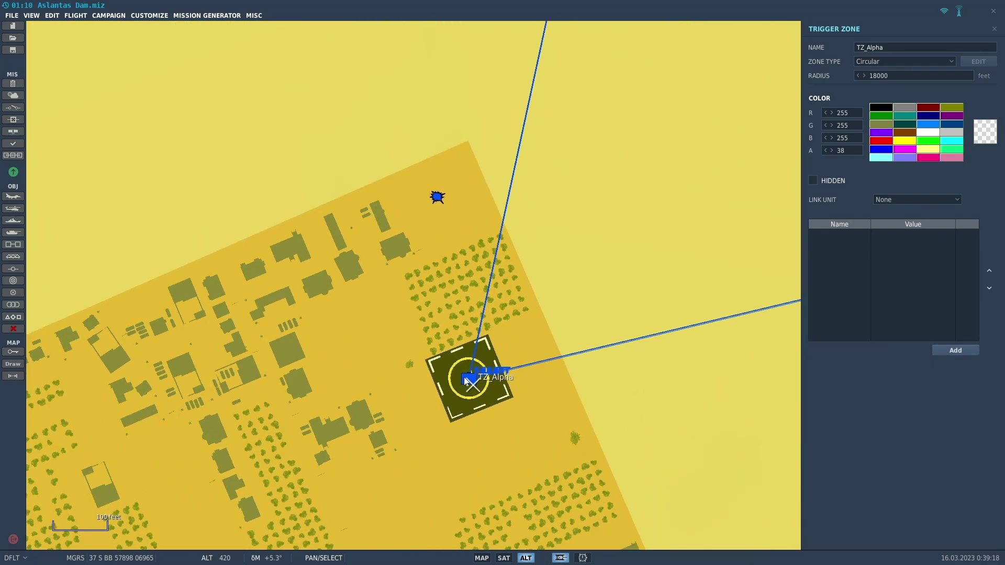
pyautogui.moveTo(472, 388); pyautogui.dragTo(471, 383)
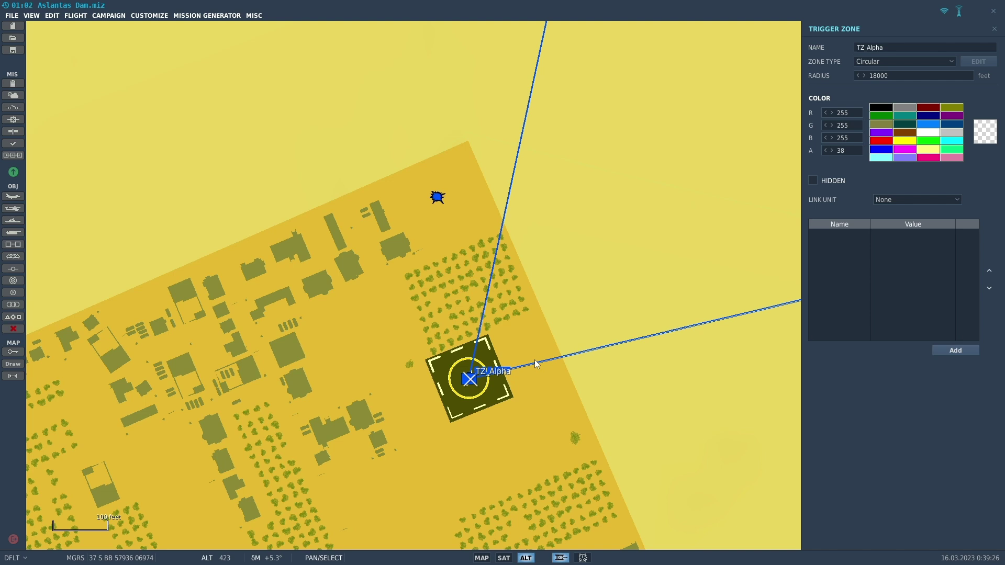
# Center the copied trigger zone TZ_Alpha-1 on the helipad at the INDIA waypoint
pyautogui.scroll(-10, 536, 362)
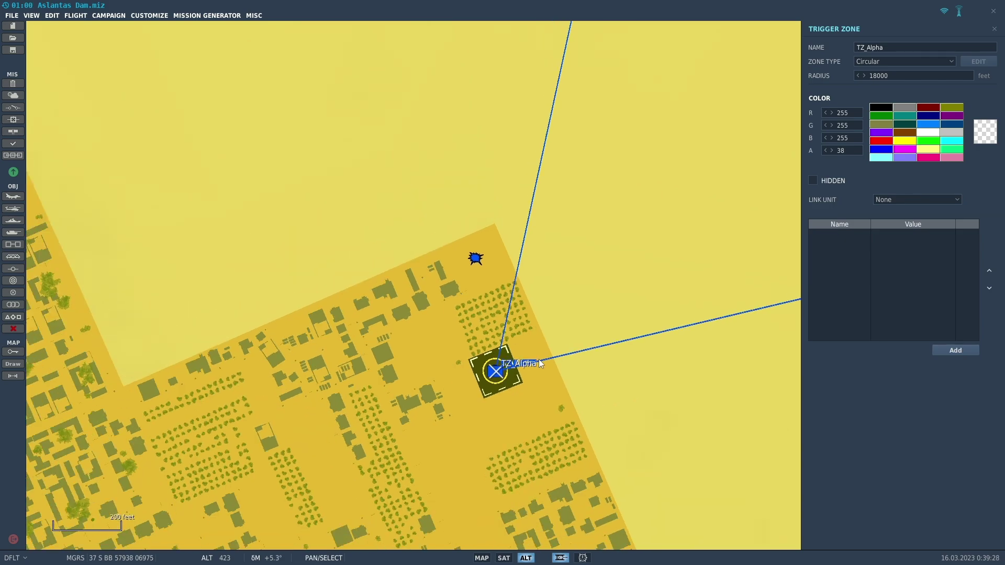
pyautogui.scroll(-4, 540, 362)
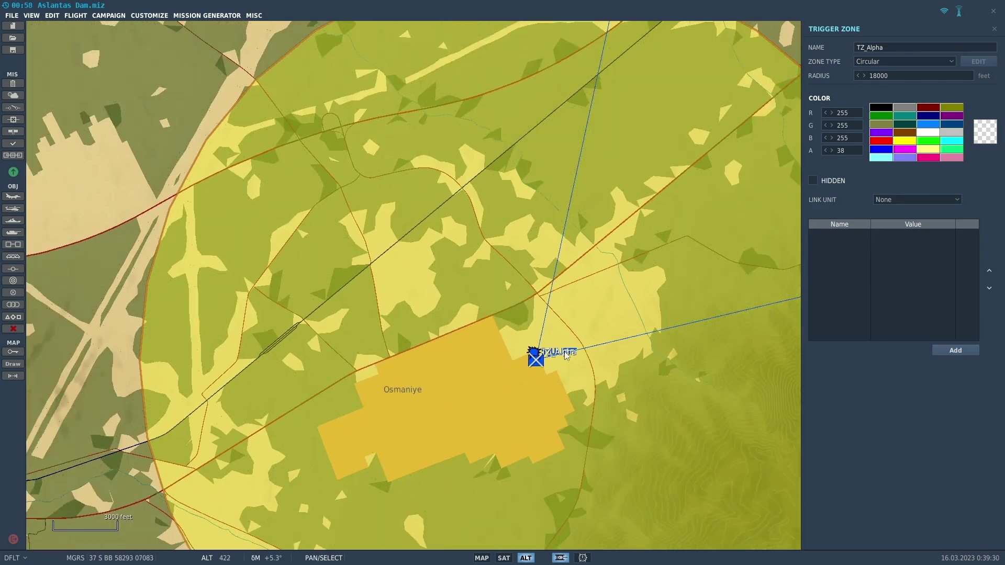
pyautogui.scroll(-1, 606, 348)
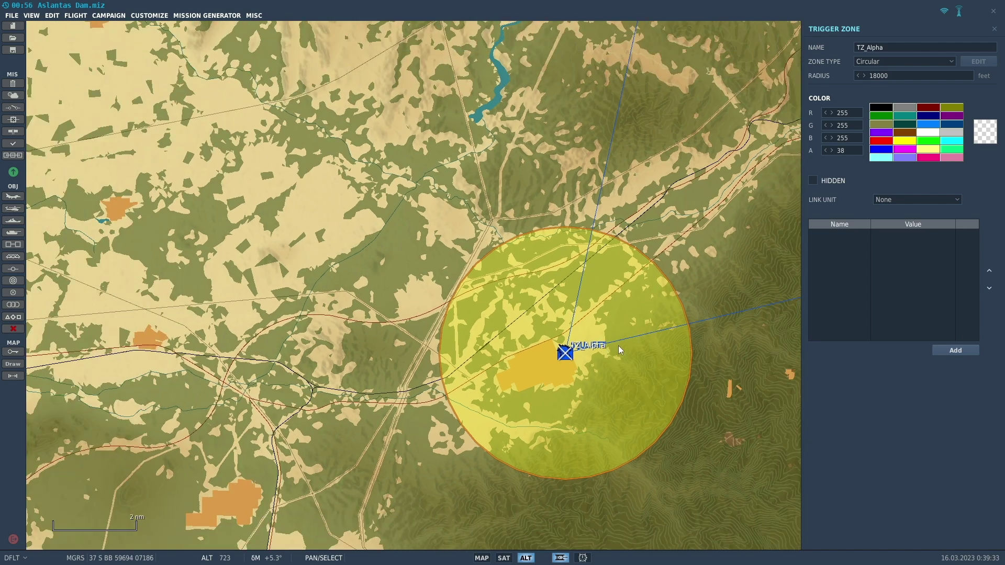
pyautogui.moveTo(688, 327); pyautogui.dragTo(227, 387)
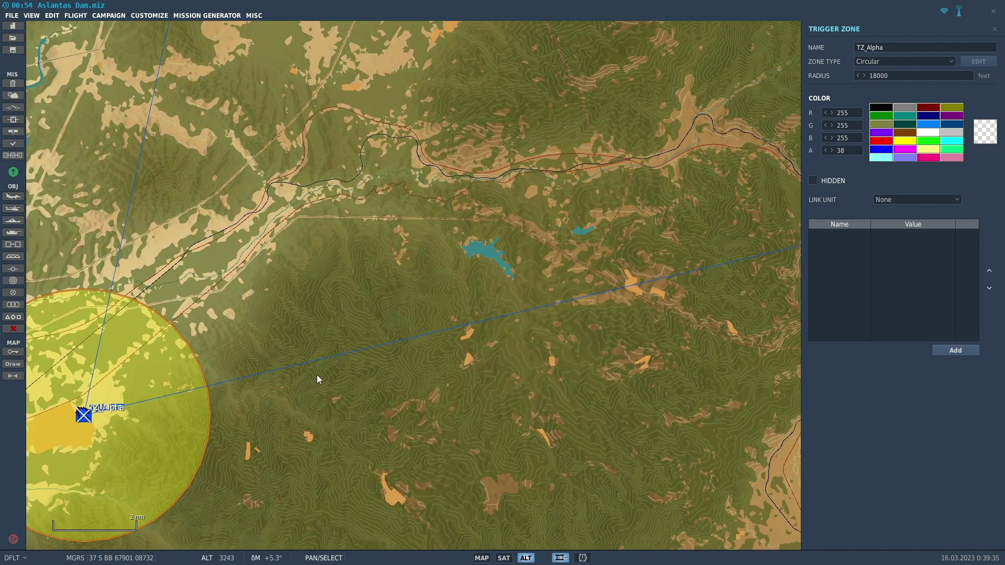
pyautogui.scroll(-1, 325, 374)
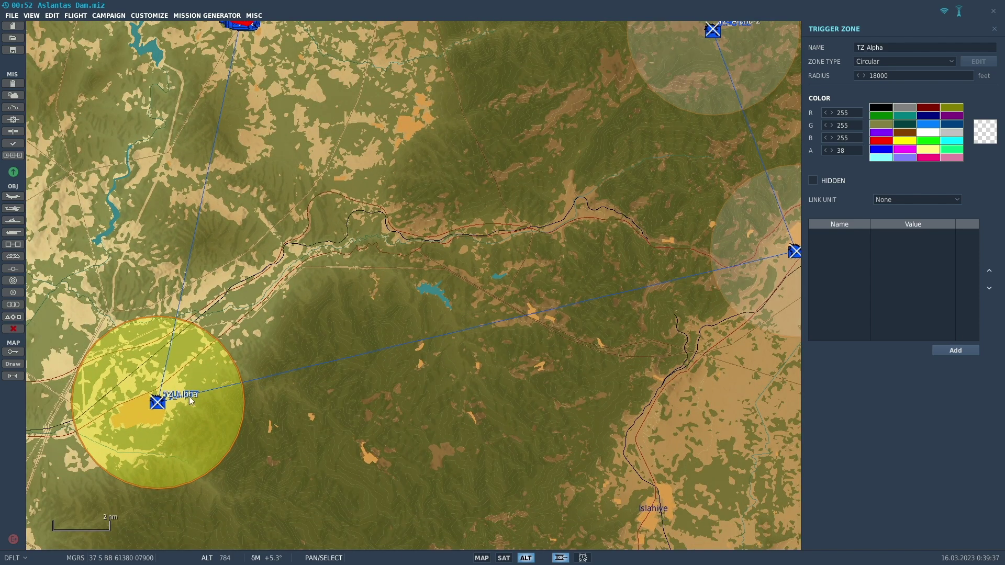
pyautogui.moveTo(547, 353); pyautogui.dragTo(213, 449)
pyautogui.scroll(10, 471, 351)
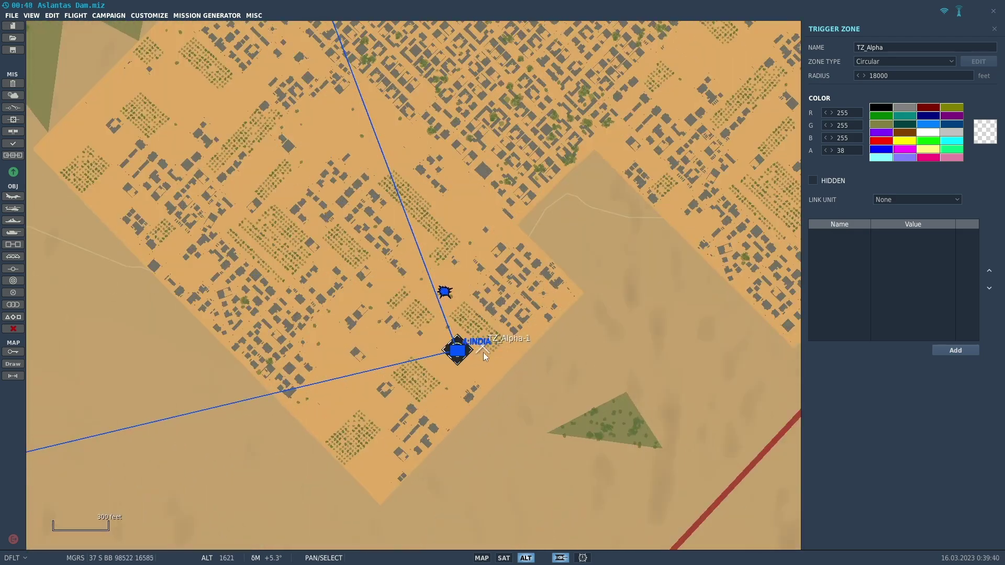
pyautogui.scroll(2, 482, 352)
pyautogui.moveTo(482, 349); pyautogui.dragTo(440, 348)
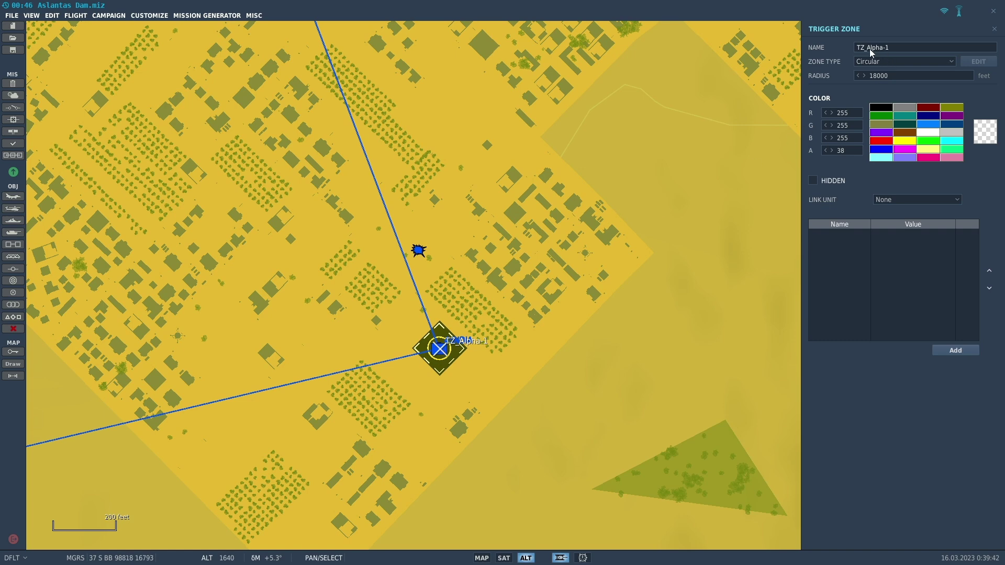
# Rename the trigger zone at the INDIA waypoint to TZ_Bravo
pyautogui.moveTo(868, 47); pyautogui.dragTo(916, 46)
pyautogui.write('Bravo')
pyautogui.press('Return')
# Center the copied trigger zone TZ_Alpha-2 on the helipad at the HOTEL waypoint and rename it TZ_Charlie
pyautogui.scroll(-5, 440, 227)
pyautogui.scroll(-8, 433, 248)
pyautogui.moveTo(491, 152); pyautogui.dragTo(619, 536)
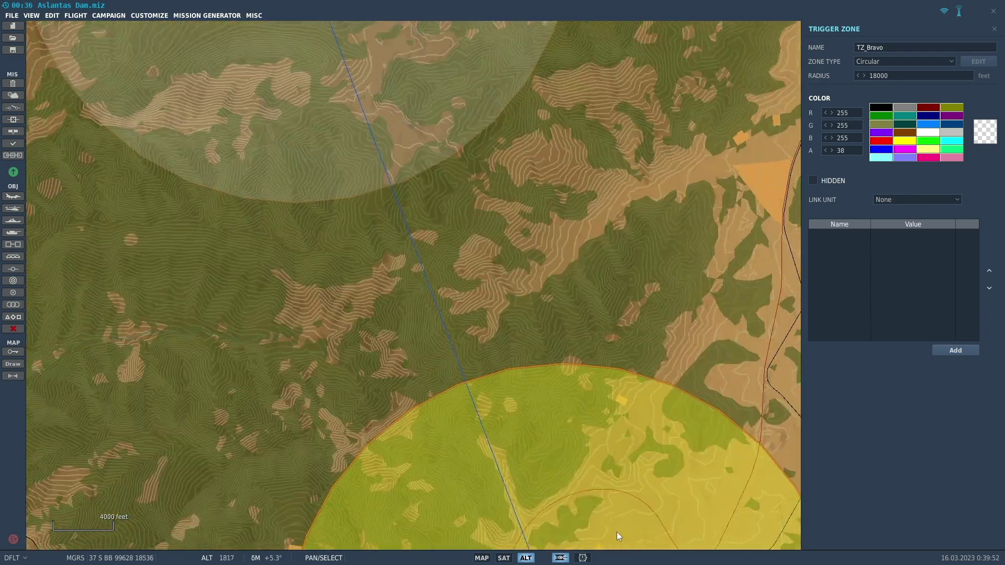
pyautogui.scroll(-6, 406, 237)
pyautogui.moveTo(431, 181); pyautogui.dragTo(451, 349)
pyautogui.scroll(10, 456, 300)
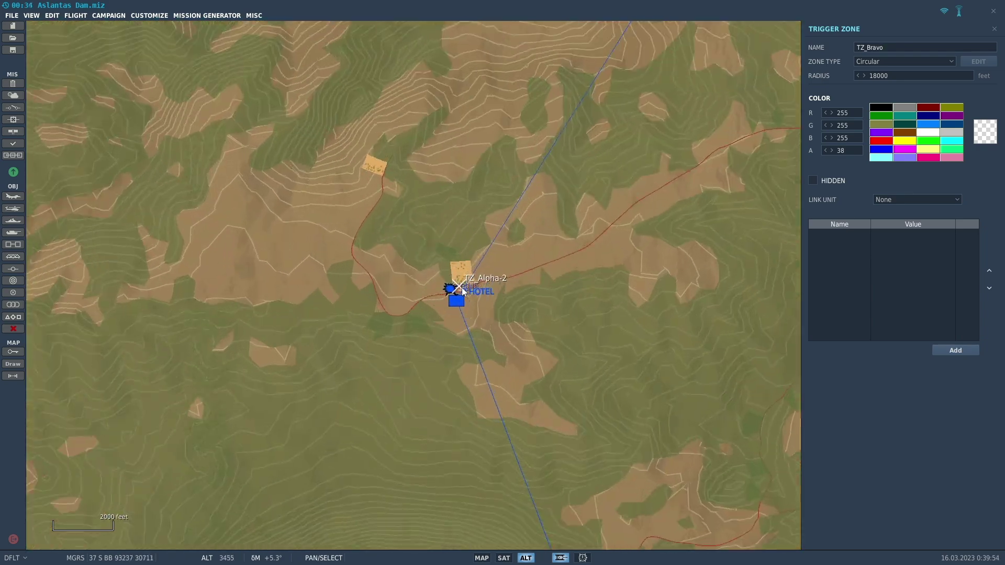
pyautogui.scroll(2, 456, 300)
pyautogui.moveTo(453, 255); pyautogui.dragTo(431, 383)
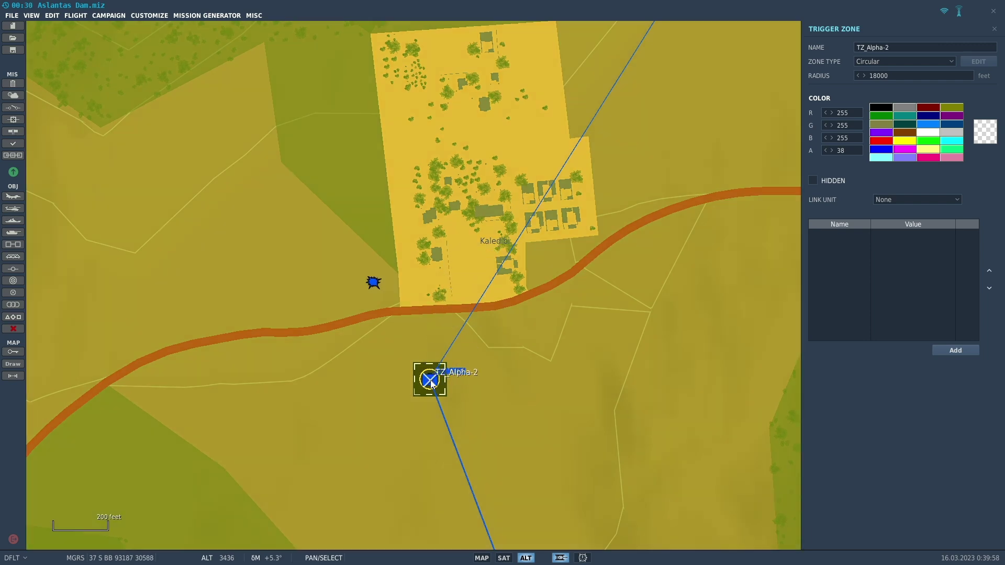
pyautogui.scroll(5, 432, 384)
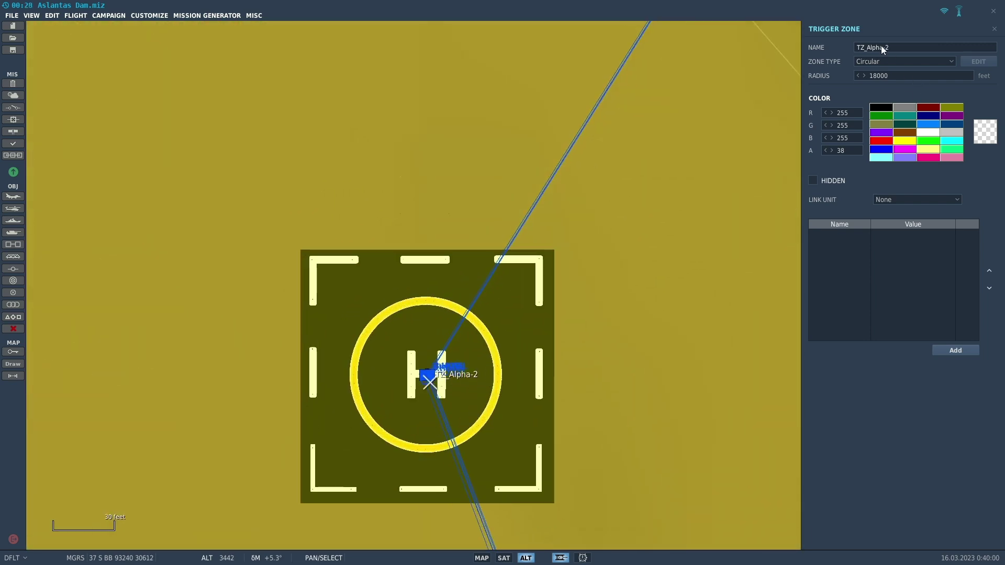
pyautogui.click(868, 48)
pyautogui.scroll(-2, 617, 290)
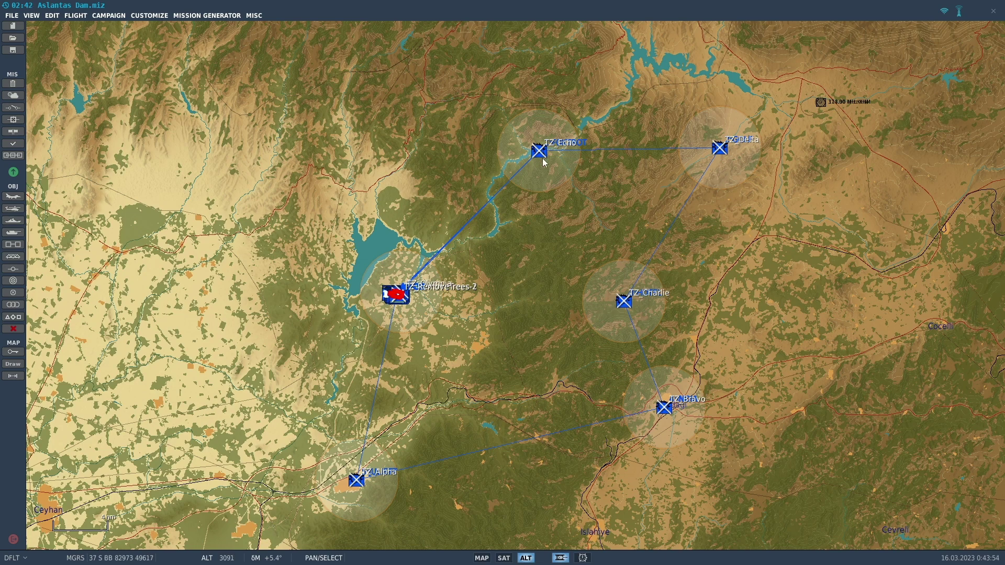
# Switch to Setup Checklist.txt in Notepad++ and review the listed trigger zones from TZ_Alpha to TZ_Olympia, then return to the mission map
pyautogui.hotkey('alt', 'Tab')
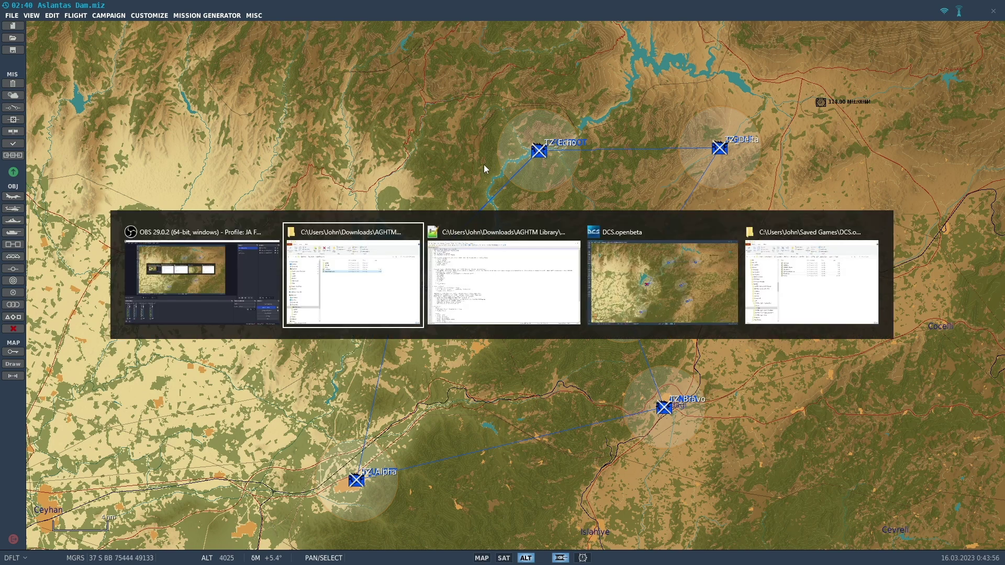
pyautogui.click(497, 272)
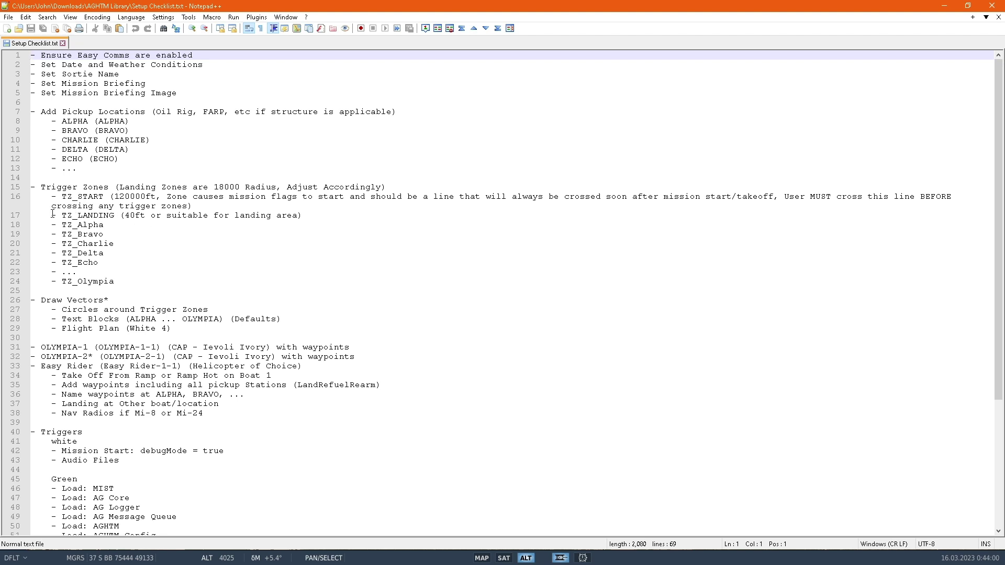
pyautogui.moveTo(53, 225); pyautogui.dragTo(124, 259)
pyautogui.moveTo(52, 281); pyautogui.dragTo(116, 282)
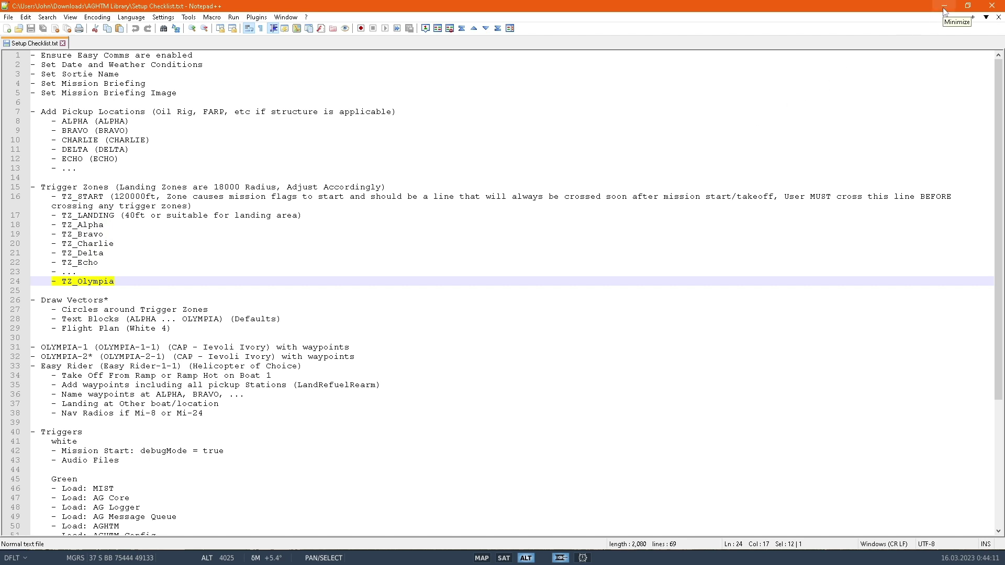
pyautogui.click(944, 10)
# Select the TZ_RemoveTrees-1 trigger zone inside the base perimeter to examine its settings
pyautogui.scroll(5, 408, 280)
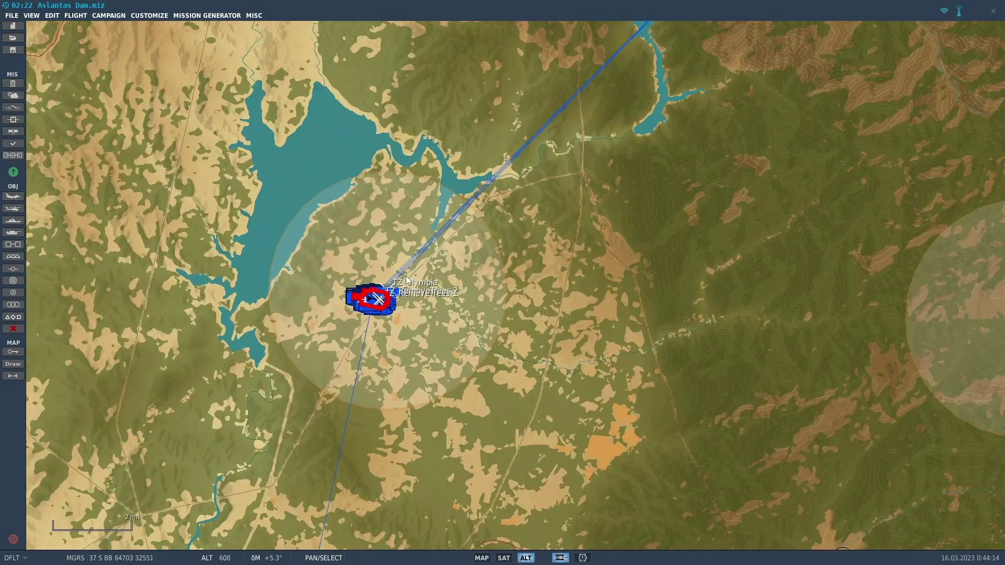
pyautogui.scroll(10, 408, 281)
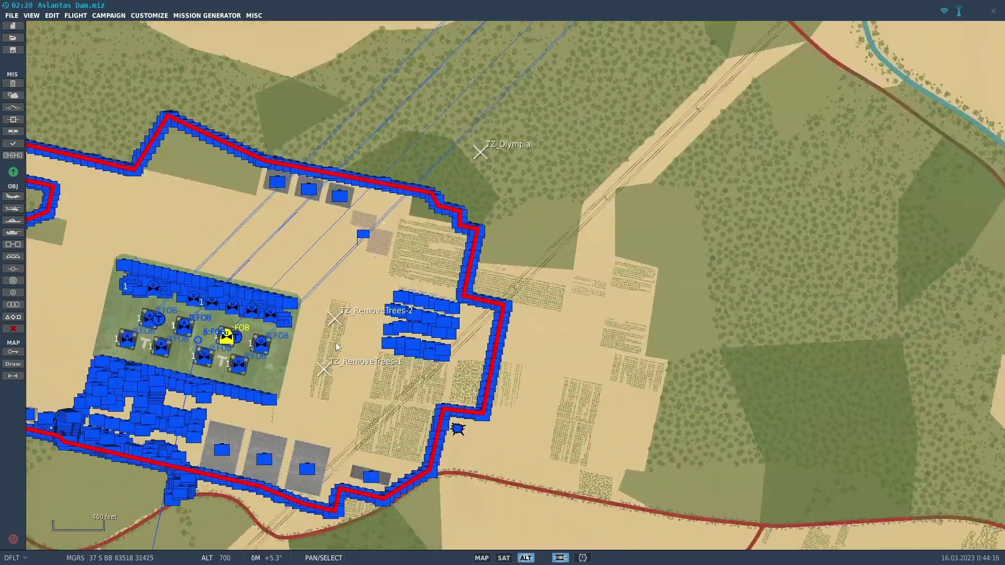
pyautogui.scroll(2, 334, 344)
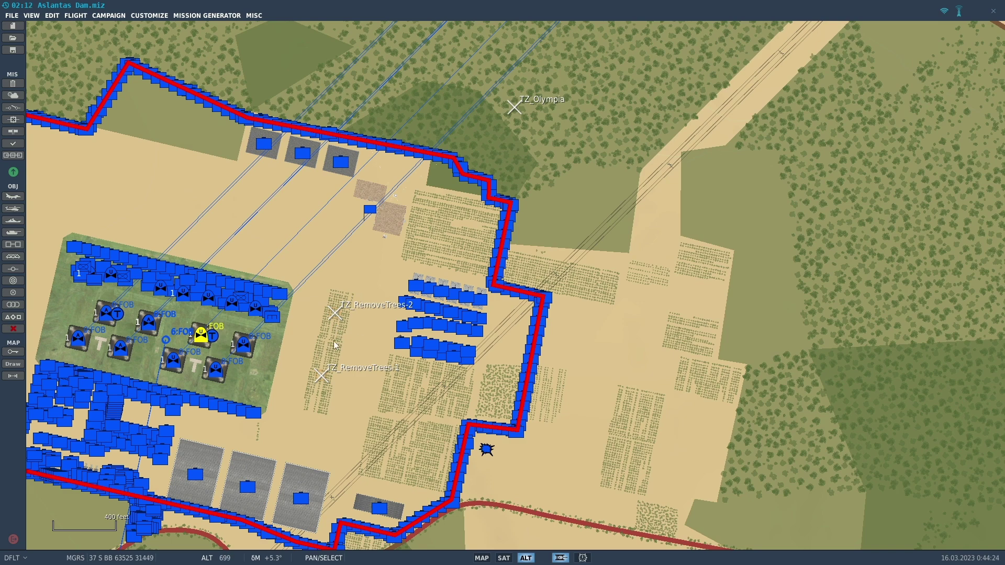
pyautogui.click(321, 376)
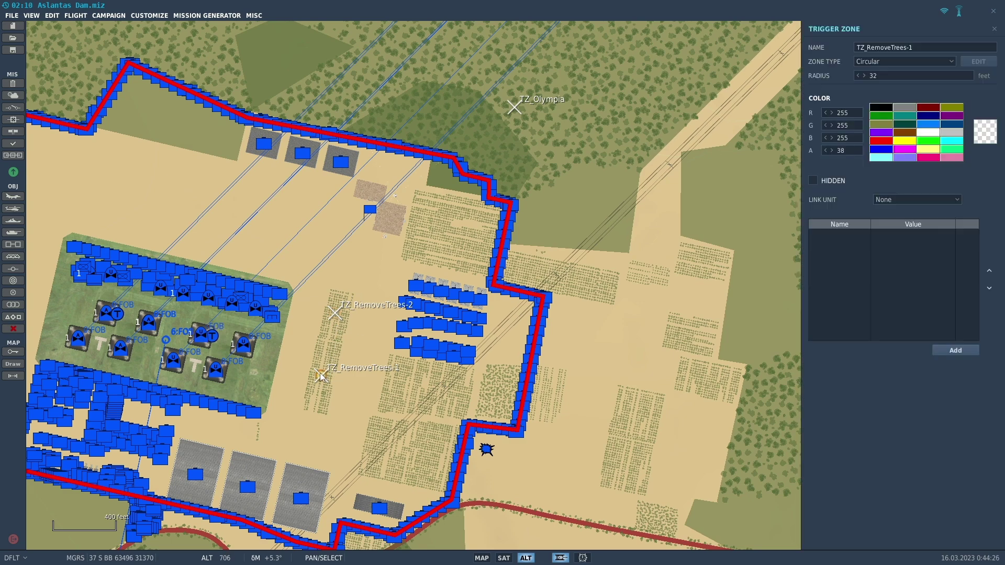
# Select the TZ_RemoveTrees-2 trigger zone inside the base perimeter to examine its settings and the surrounding area
pyautogui.click(335, 314)
pyautogui.scroll(-5, 373, 251)
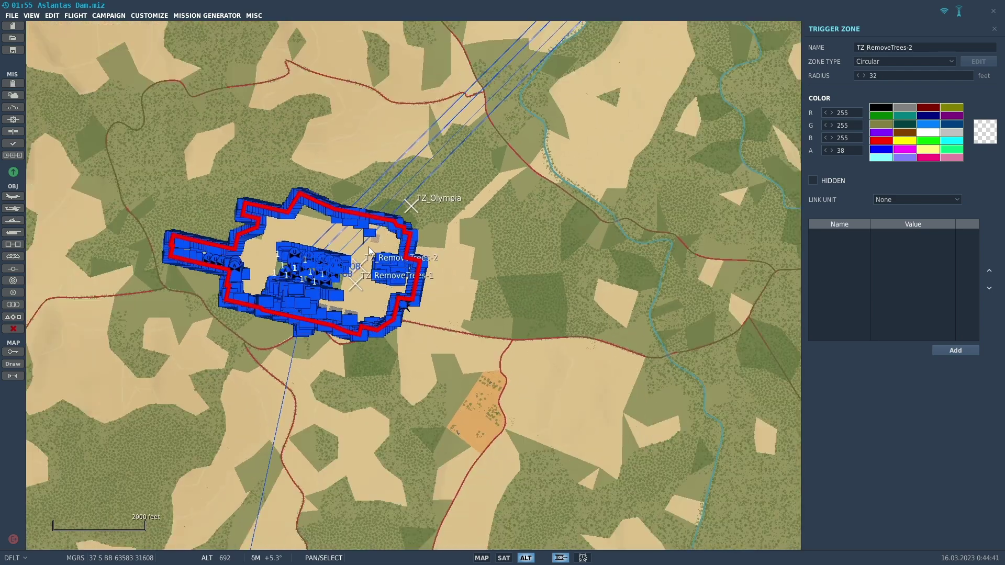
pyautogui.scroll(-5, 368, 246)
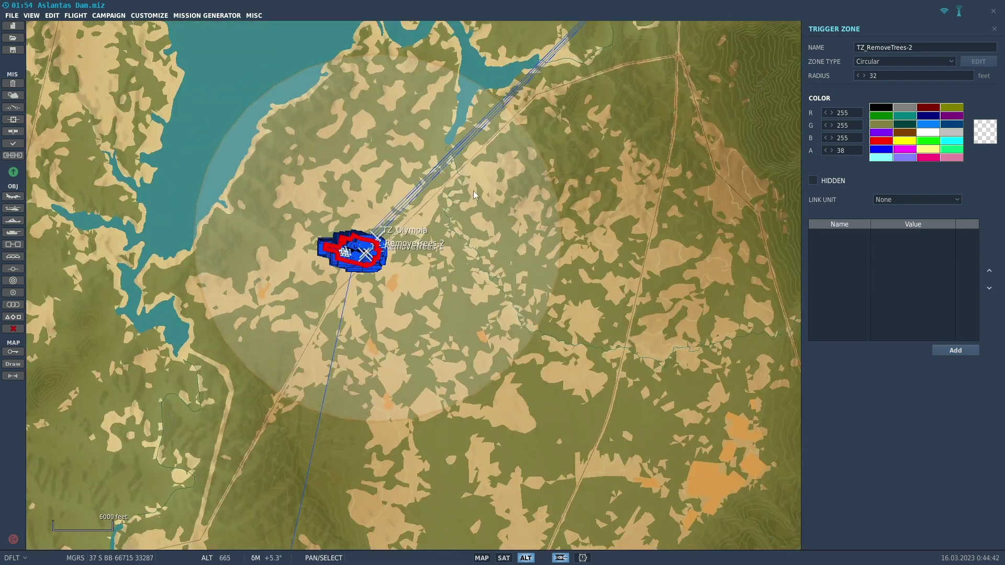
pyautogui.moveTo(473, 191); pyautogui.dragTo(378, 284)
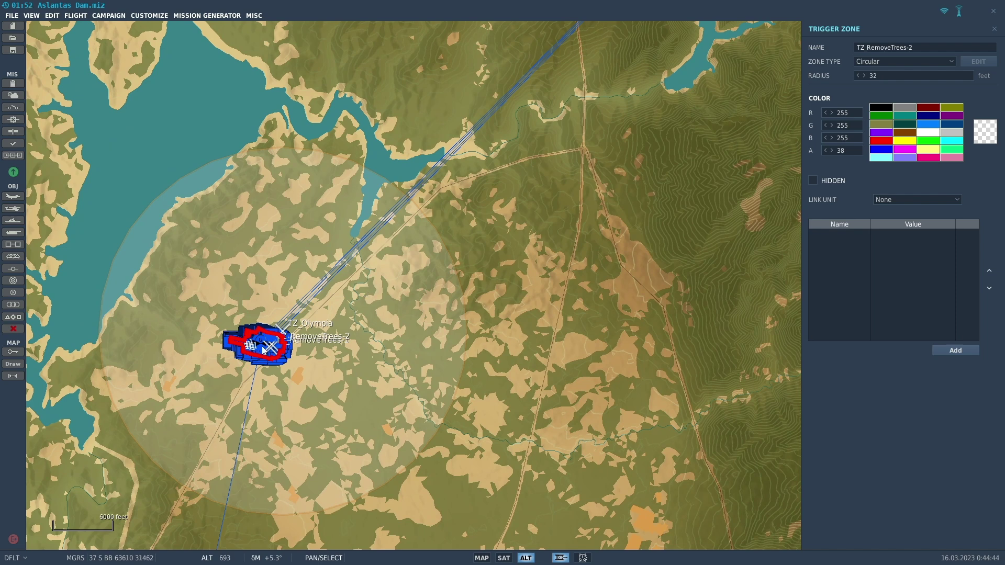
# Select the Easy Rider-1 helicopter group from the unit list and examine the type options of its FOB takeoff waypoint
pyautogui.click(19, 318)
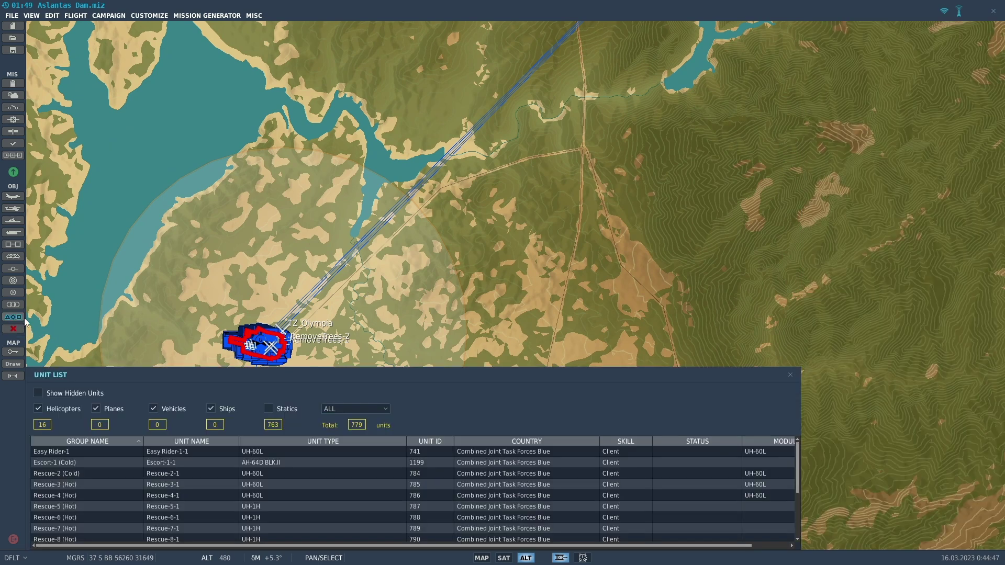
pyautogui.click(68, 452)
pyautogui.scroll(6, 408, 205)
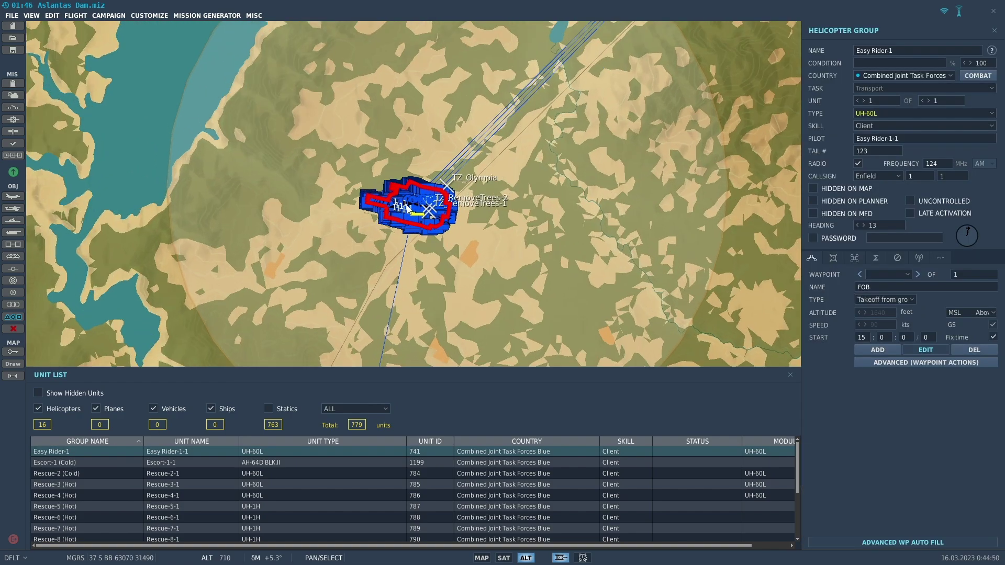
pyautogui.scroll(5, 461, 222)
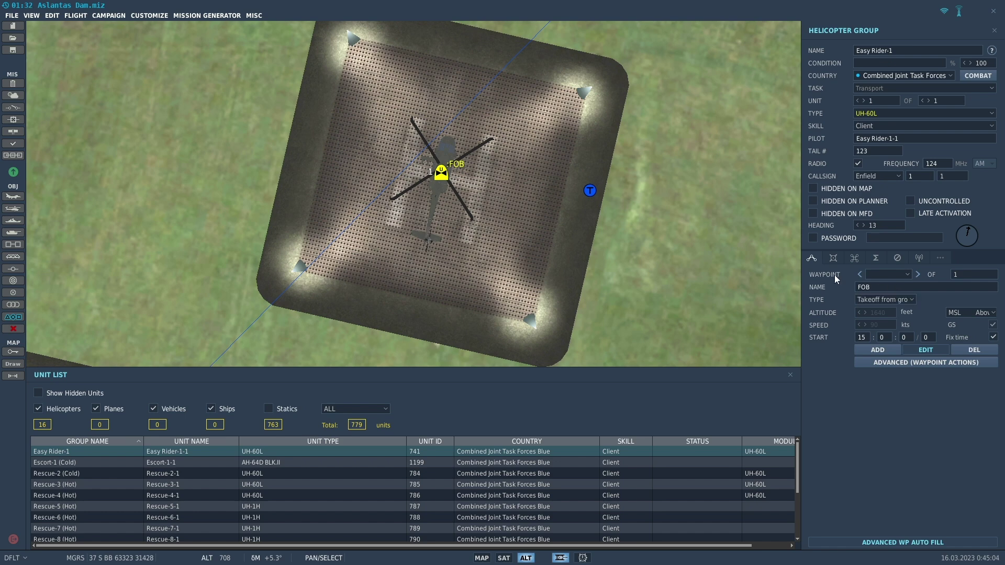
pyautogui.click(883, 300)
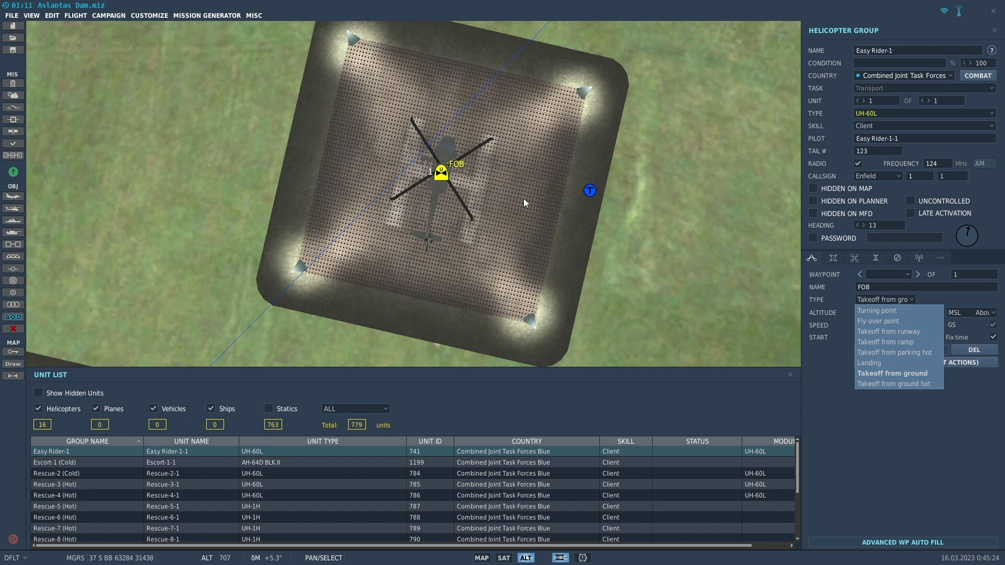
pyautogui.click(691, 275)
pyautogui.scroll(-6, 690, 275)
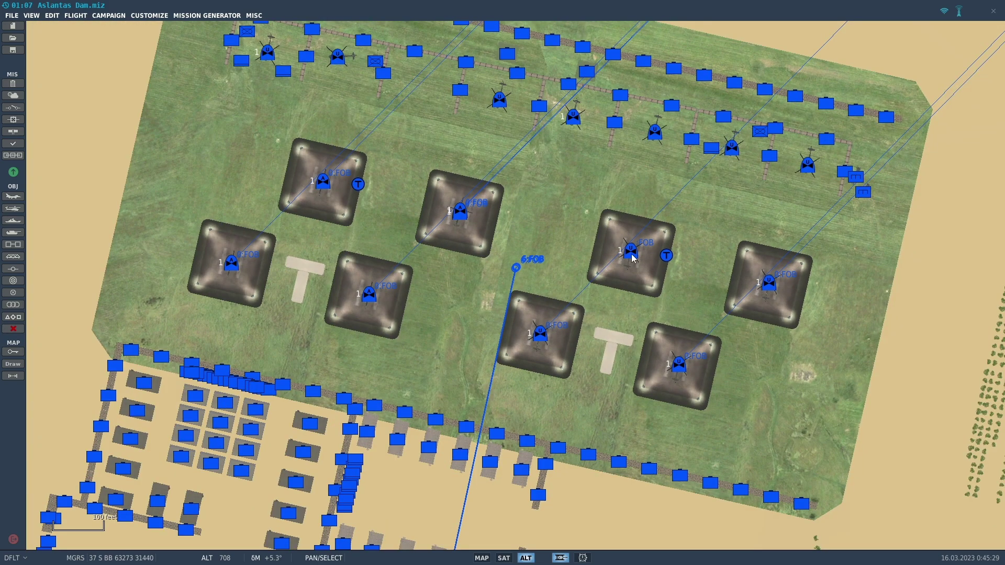
# Add six route waypoints to the Easy Rider-1 group, at TZ_Alpha, TZ_Bravo, TZ_Charlie, TZ_Delta, TZ_Echo and back at the base
pyautogui.click(632, 254)
pyautogui.scroll(-10, 632, 259)
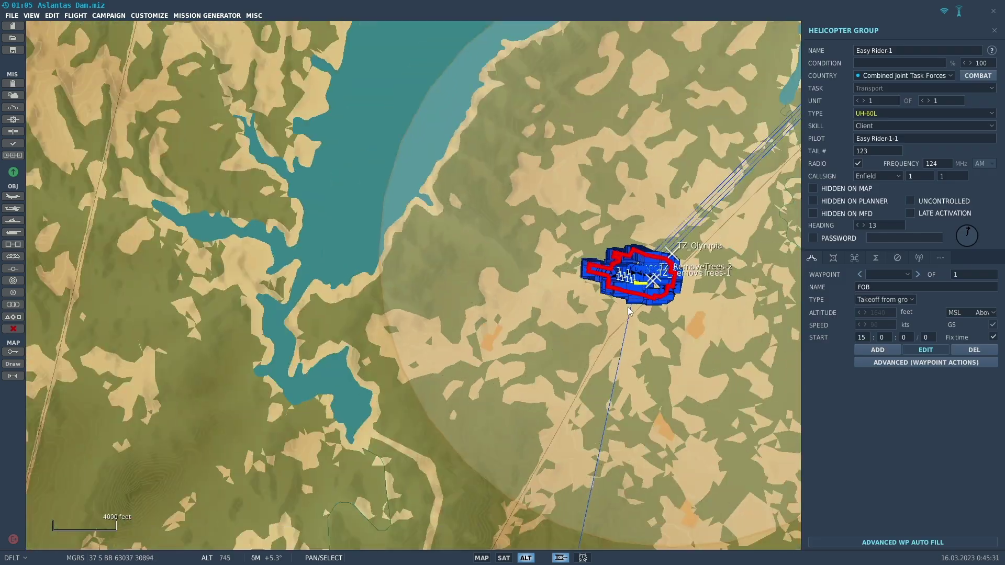
pyautogui.scroll(-4, 686, 360)
pyautogui.moveTo(692, 369); pyautogui.dragTo(342, 216)
pyautogui.scroll(-5, 347, 226)
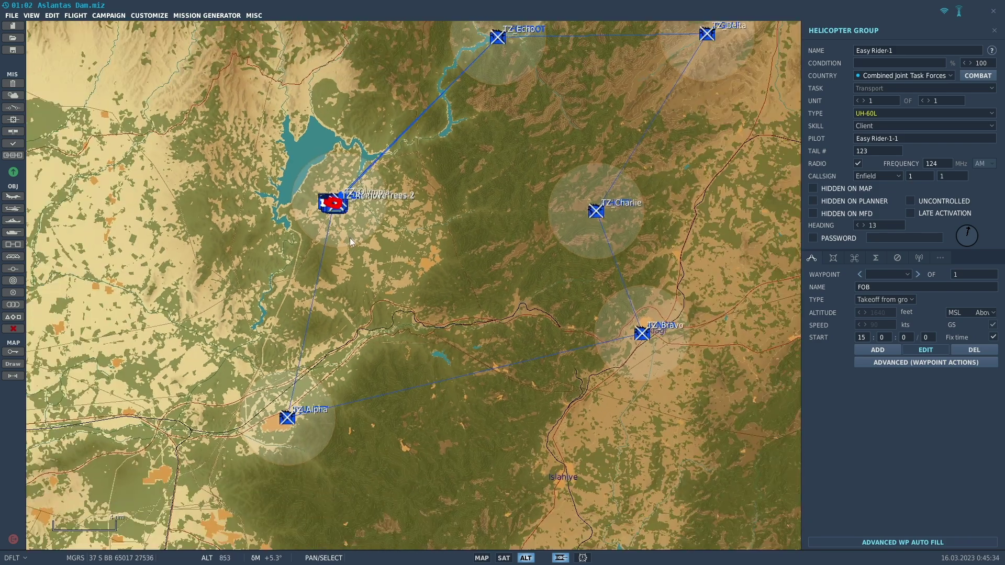
pyautogui.moveTo(417, 233); pyautogui.dragTo(344, 312)
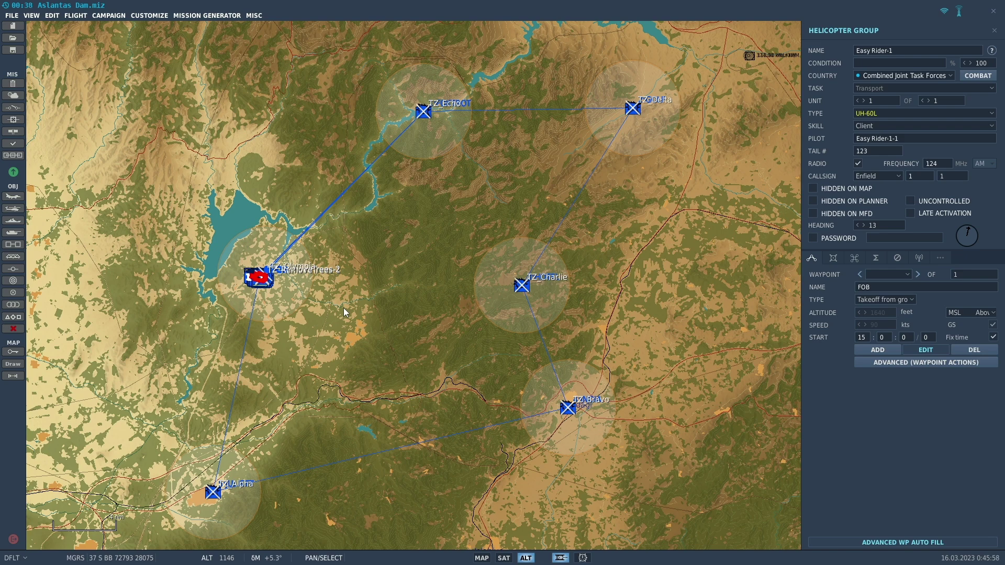
pyautogui.click(874, 348)
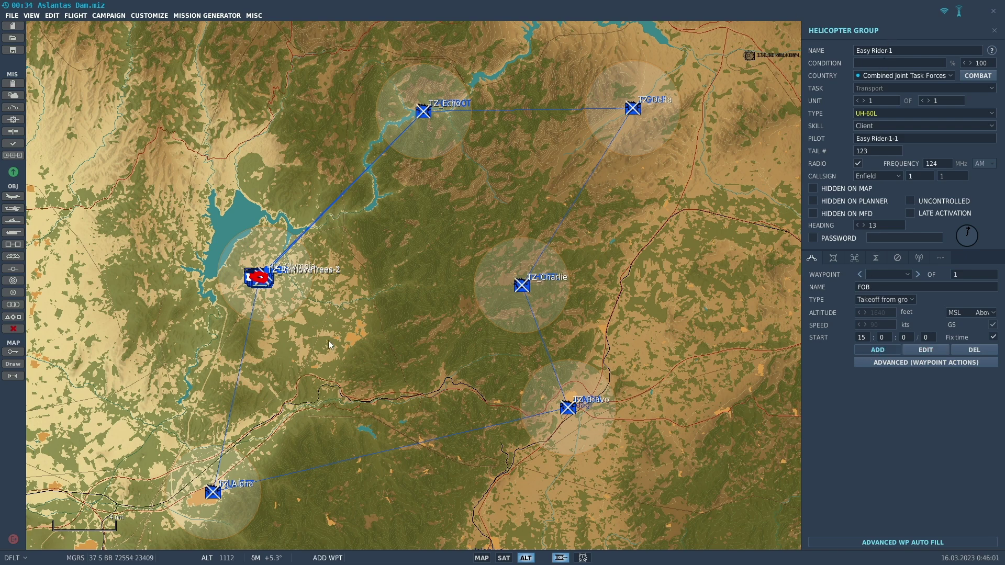
pyautogui.click(212, 498)
pyautogui.click(568, 410)
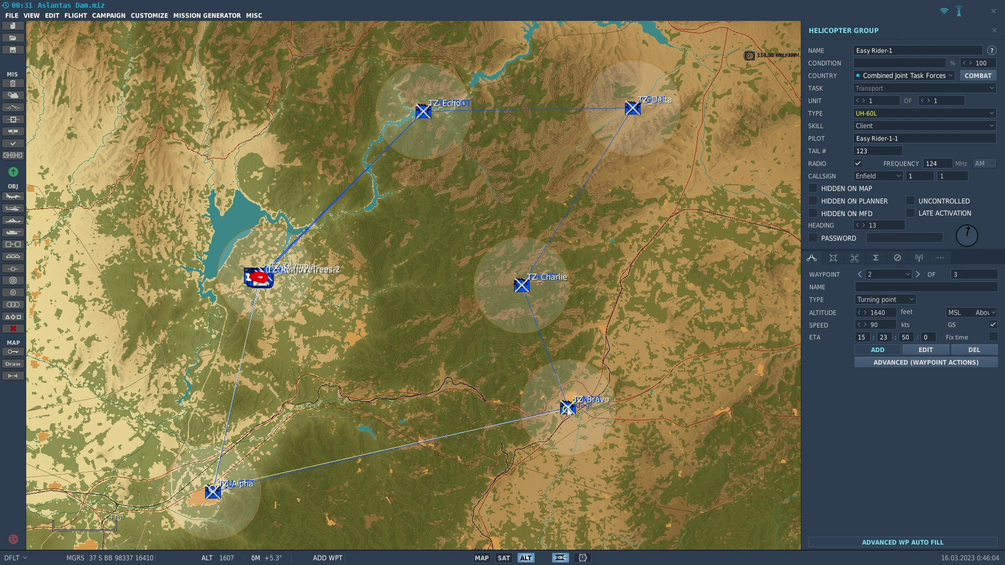
pyautogui.click(522, 286)
pyautogui.click(633, 109)
pyautogui.click(427, 112)
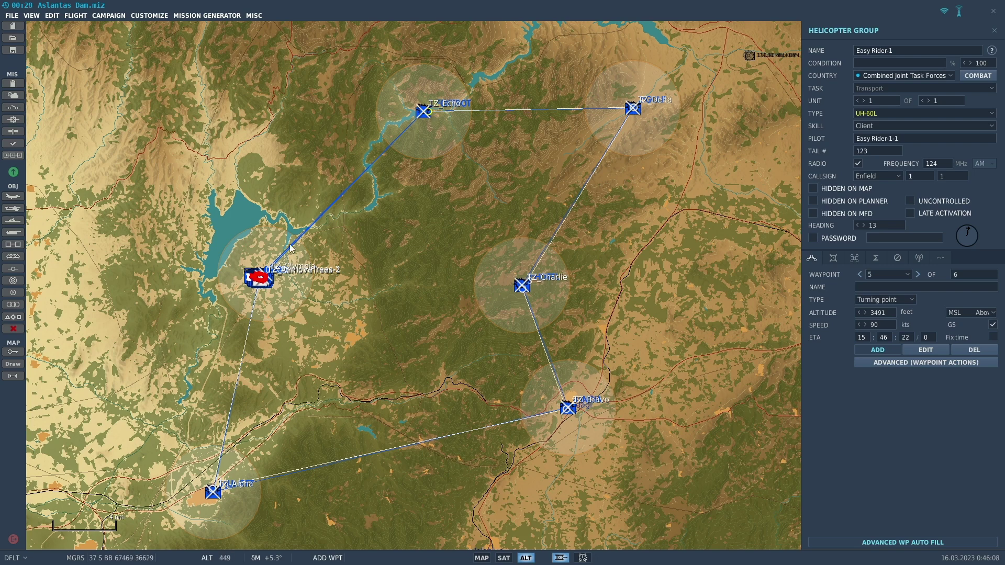
pyautogui.click(263, 282)
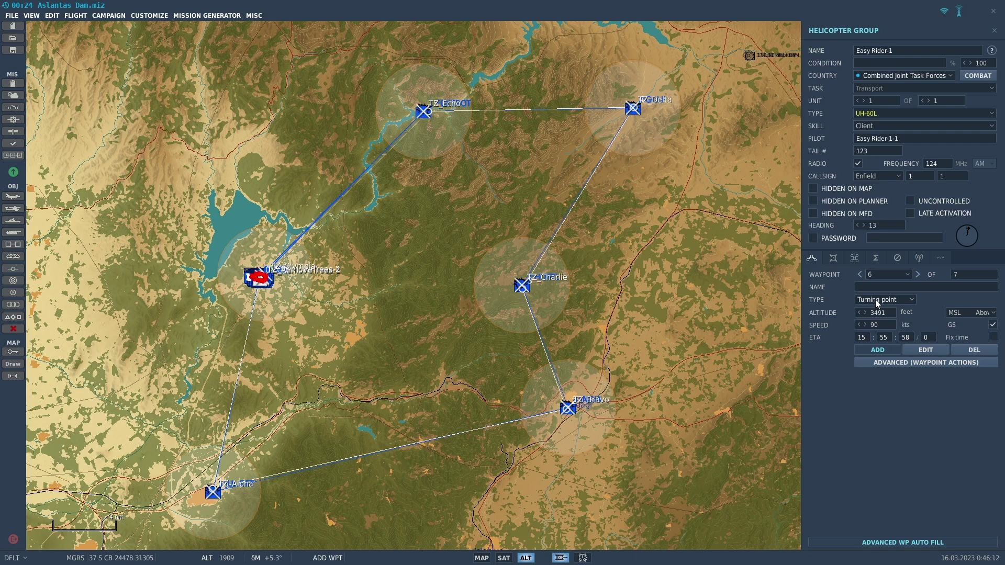
# Name waypoint 1 of the Easy Rider-1 route ALPHA and set its type to LandingReFuAr
pyautogui.click(861, 274)
pyautogui.click(861, 274)
pyautogui.click(861, 275)
pyautogui.click(861, 274)
pyautogui.click(861, 274)
pyautogui.click(861, 274)
pyautogui.click(917, 275)
pyautogui.click(882, 289)
pyautogui.write('Alpha')
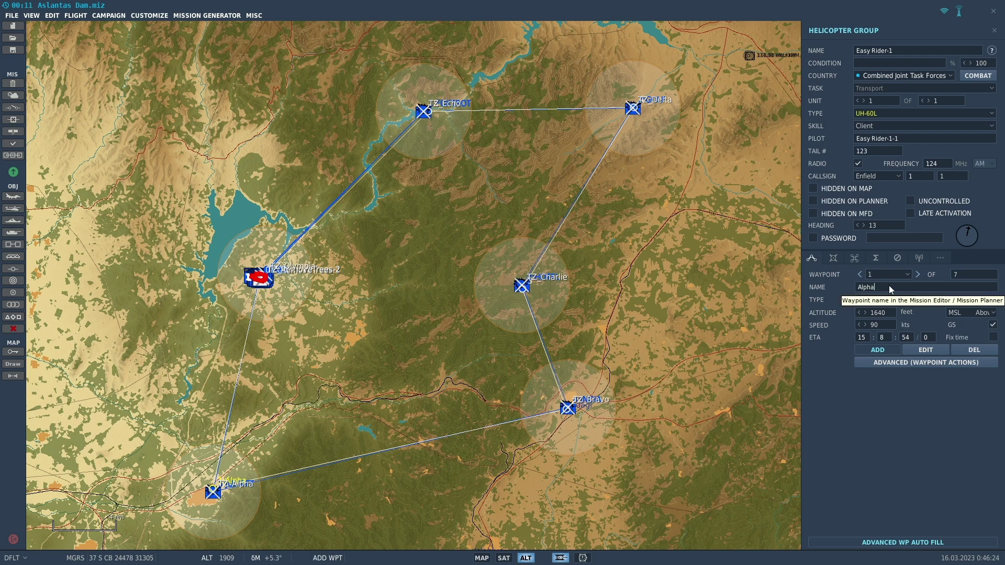
pyautogui.write('ALPHA')
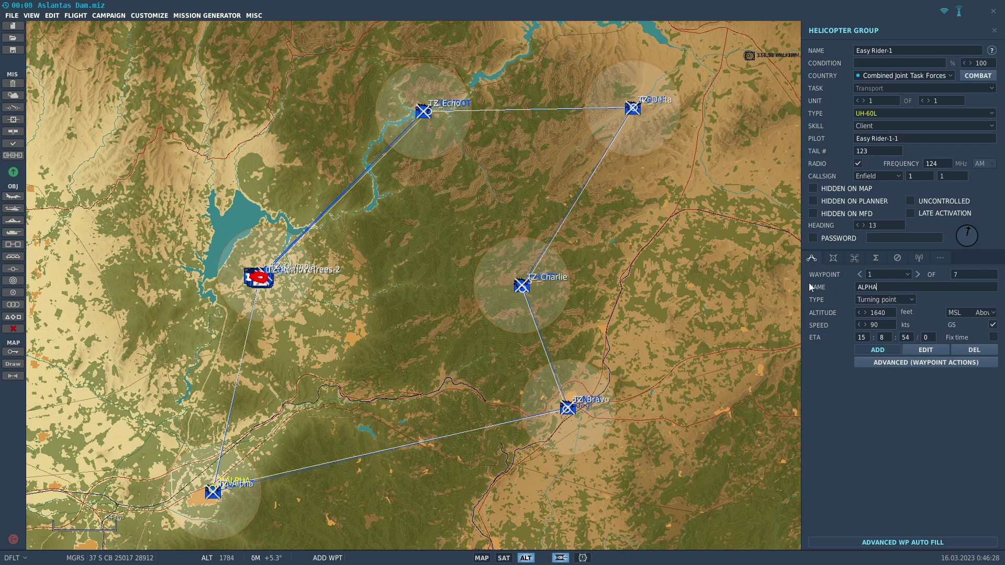
pyautogui.click(893, 300)
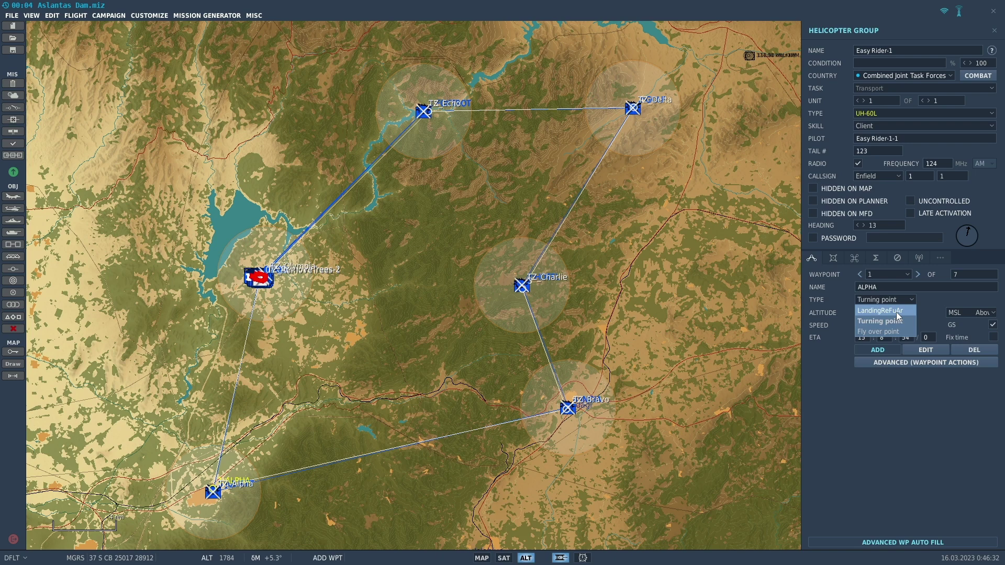
pyautogui.click(887, 312)
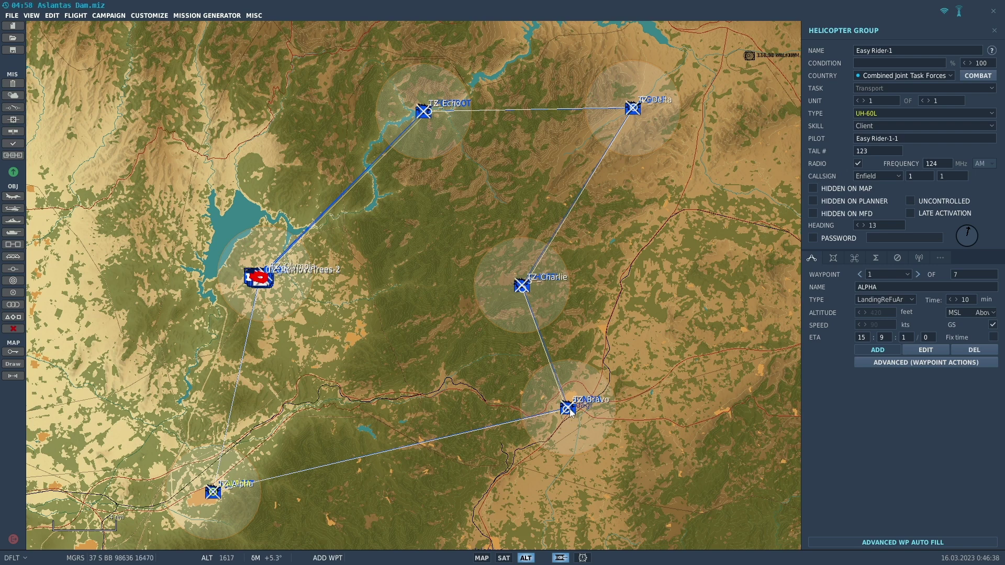
# Name waypoint 2 of the Easy Rider-1 route BRAVO and set its type to LandingReFuAr
pyautogui.click(918, 274)
pyautogui.write('BRAVIO')
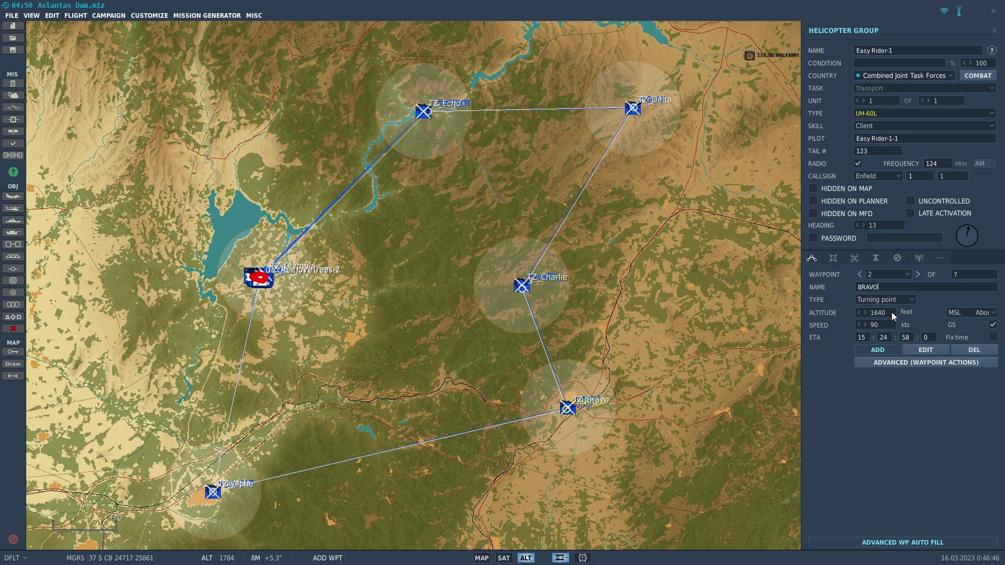
pyautogui.click(884, 299)
pyautogui.click(888, 308)
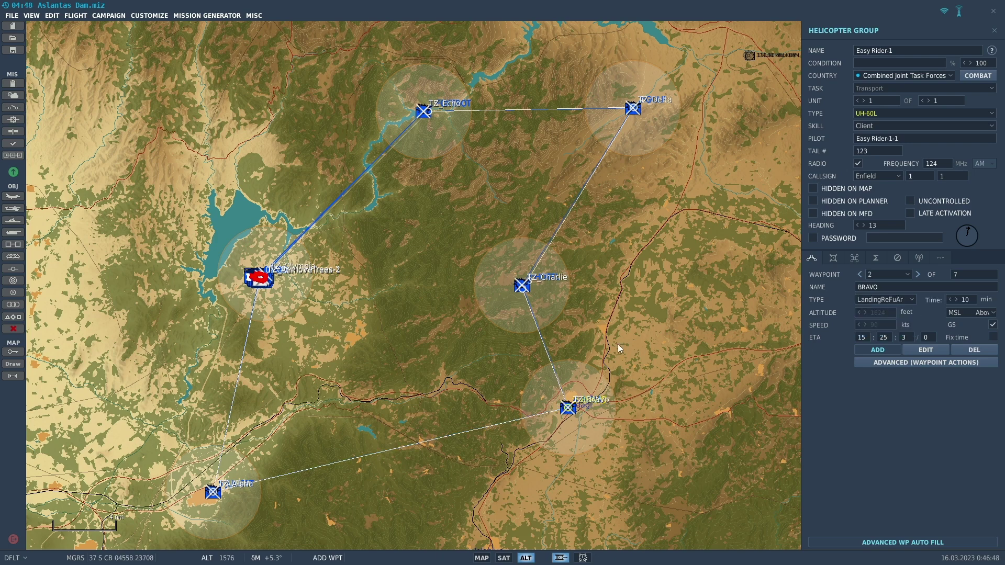
# Name waypoint 3 of the Easy Rider-1 route CHARLIE and set its type to LandingReFuAr
pyautogui.click(917, 274)
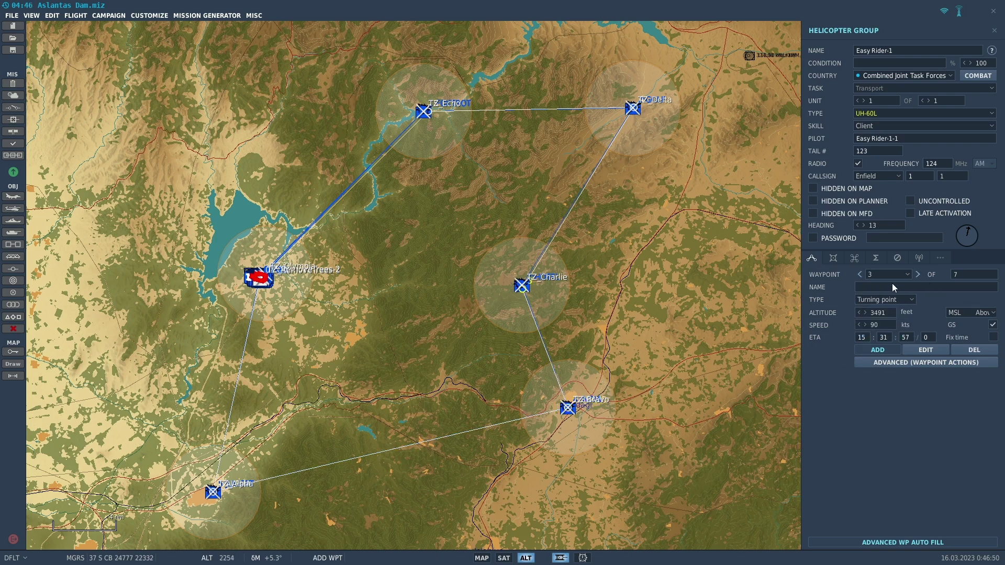
pyautogui.click(889, 286)
pyautogui.write('CHARLIE')
pyautogui.click(877, 300)
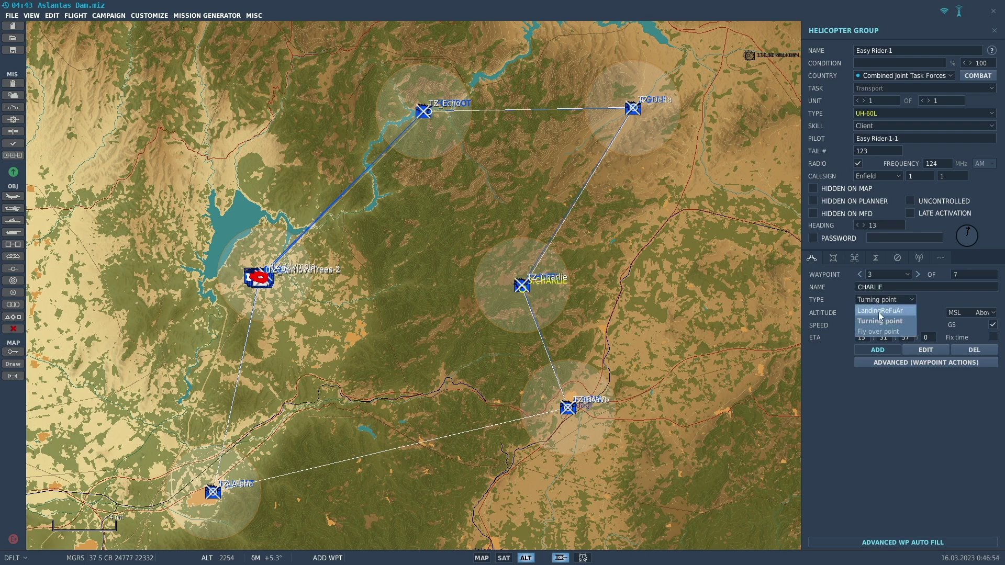
pyautogui.click(878, 312)
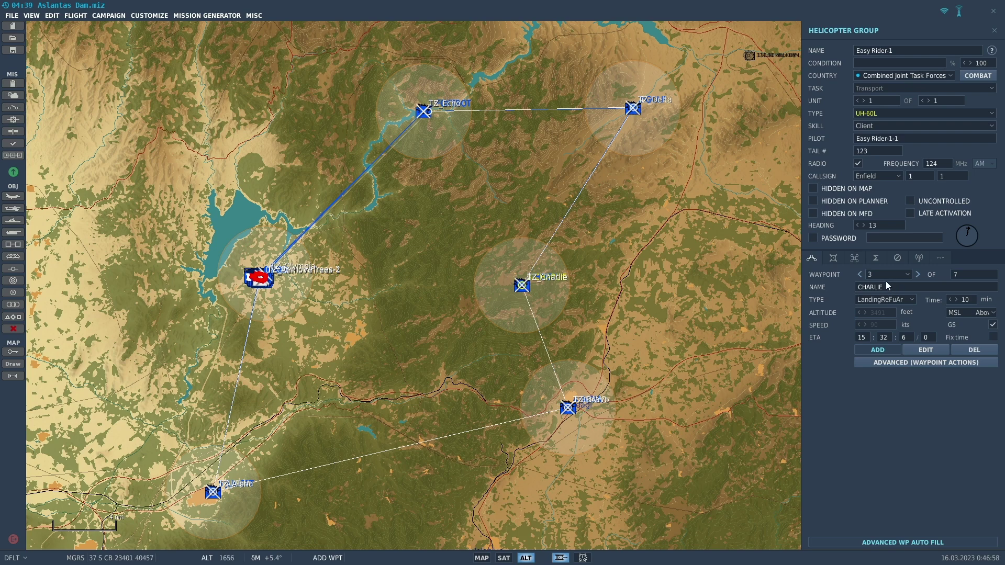
# Name waypoint 4 of the Easy Rider-1 route DELTA and set its type to LandingReFuAr
pyautogui.click(918, 275)
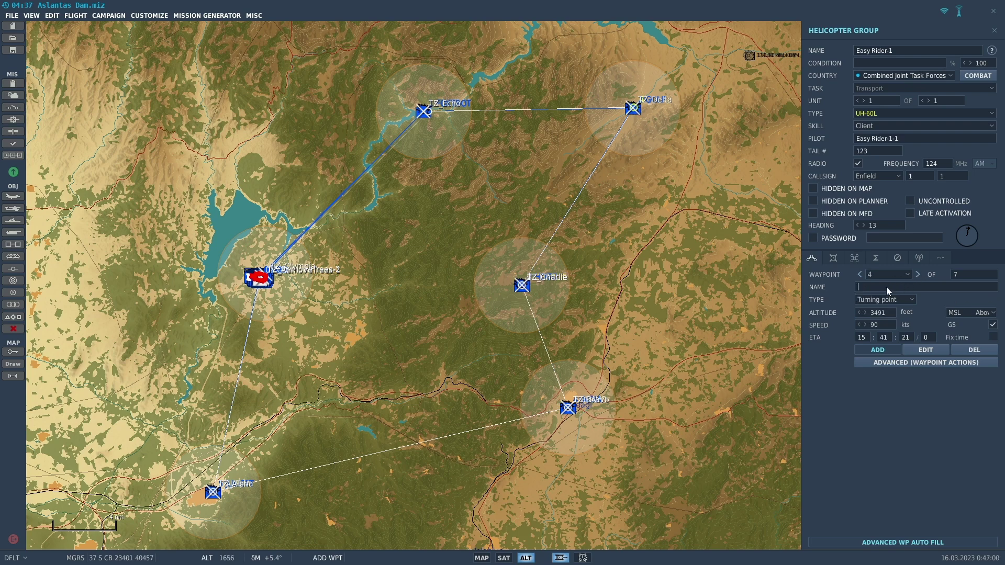
pyautogui.click(886, 287)
pyautogui.write('DELTA')
pyautogui.click(884, 300)
pyautogui.click(877, 312)
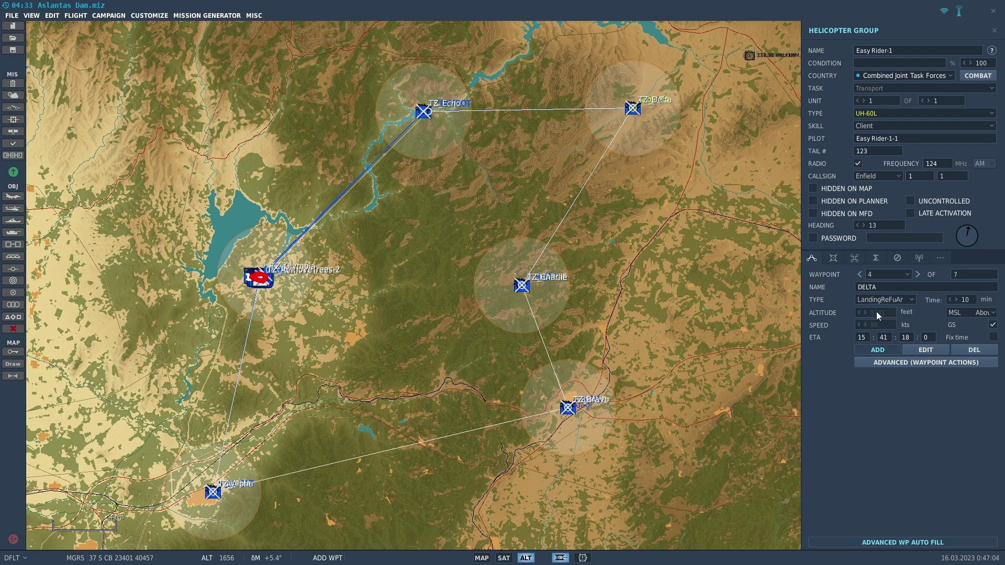
# Name waypoint 5 of the Easy Rider-1 route ECHO and set its type to LandingReFuAr
pyautogui.click(917, 273)
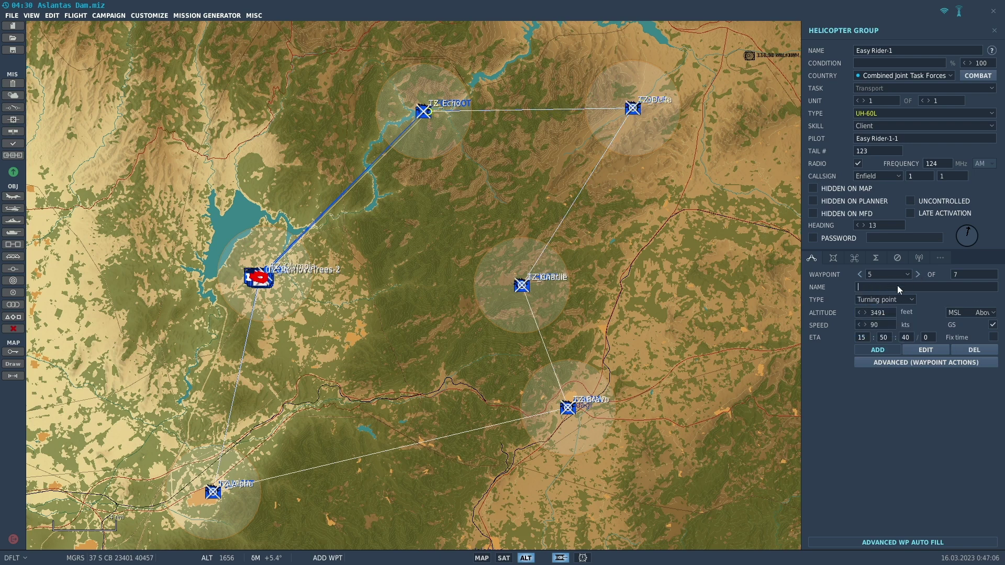
pyautogui.write('ECHO')
pyautogui.click(912, 299)
pyautogui.click(902, 308)
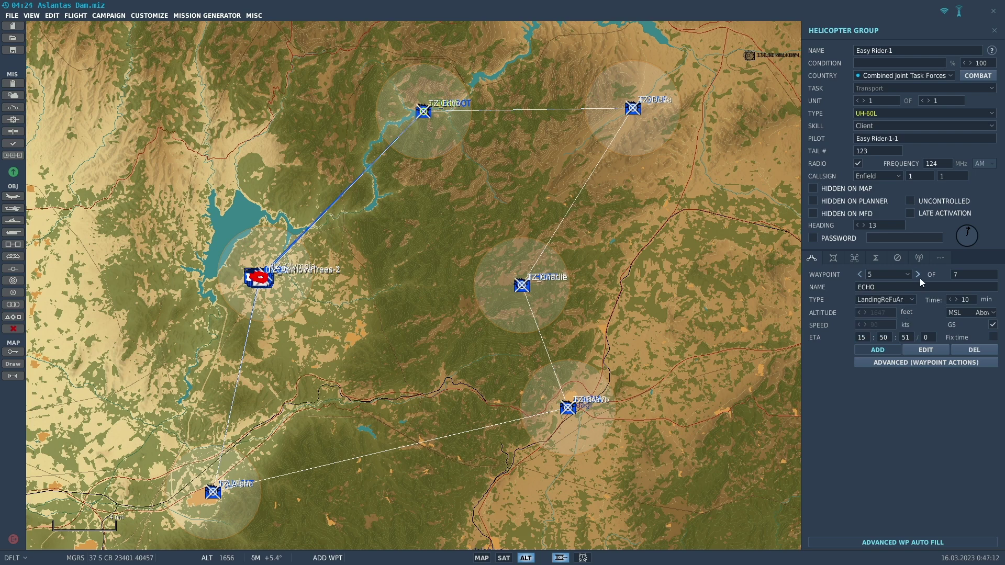
# Name the final waypoint 6 of the Easy Rider-1 route FOB
pyautogui.click(918, 274)
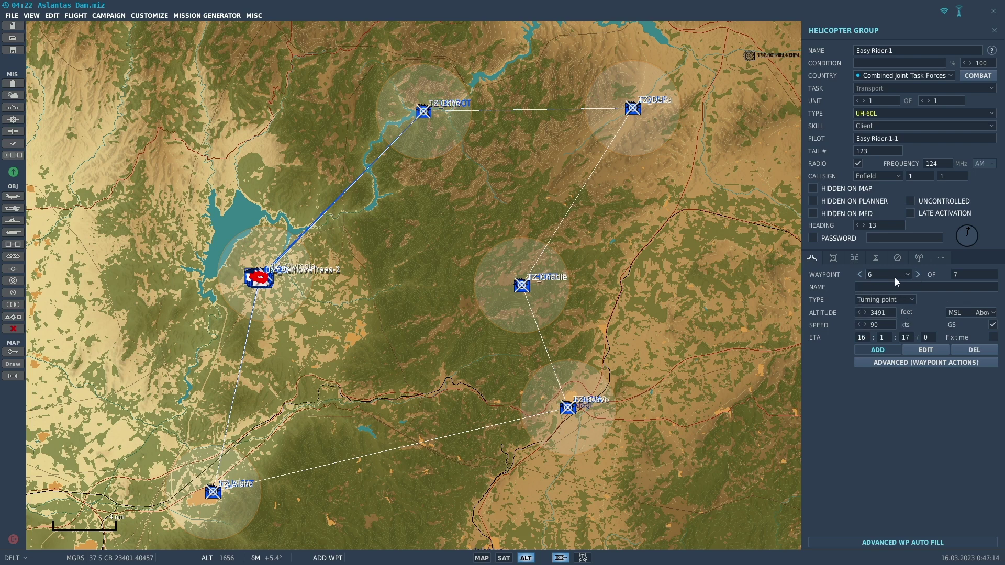
pyautogui.click(873, 287)
pyautogui.write('OLYMPIA')
pyautogui.write('FOB')
pyautogui.press('Tab')
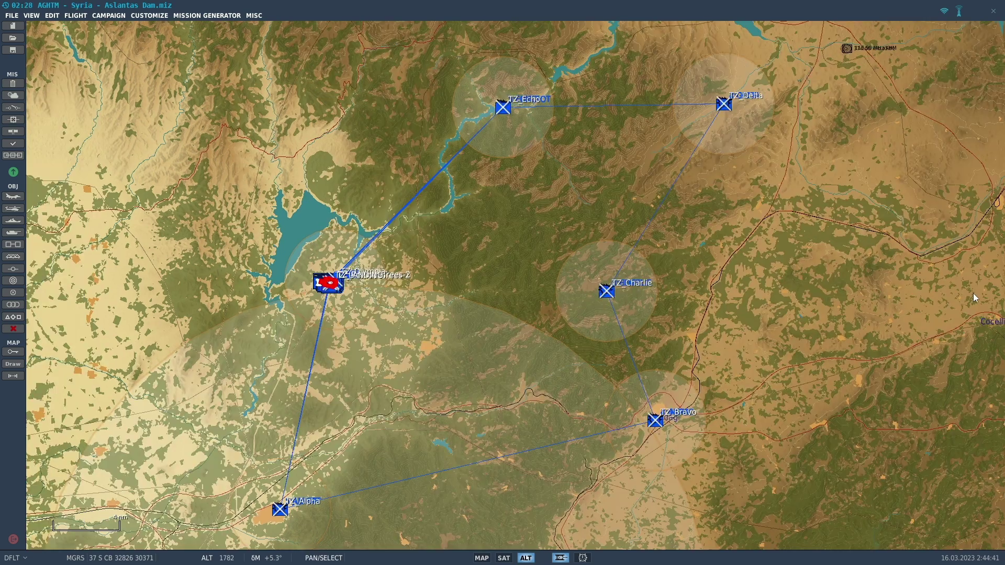
# Select the Easy Rider group from the unit list and set the type of its waypoint 6, FOB, to Landing
pyautogui.click(13, 317)
pyautogui.click(66, 451)
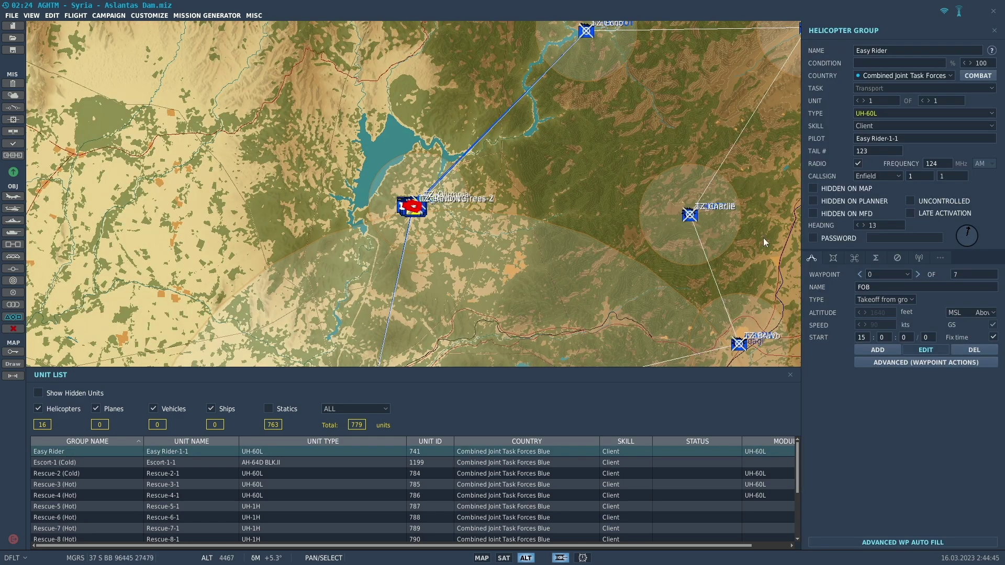
pyautogui.click(919, 272)
pyautogui.click(918, 272)
pyautogui.click(919, 272)
pyautogui.click(918, 272)
pyautogui.click(918, 272)
pyautogui.click(918, 272)
pyautogui.click(911, 301)
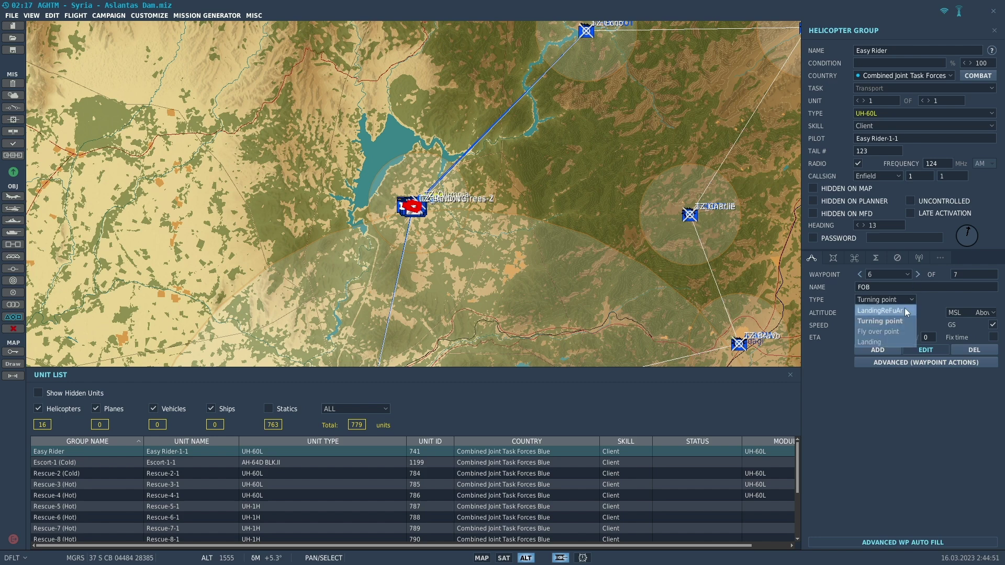
pyautogui.click(887, 343)
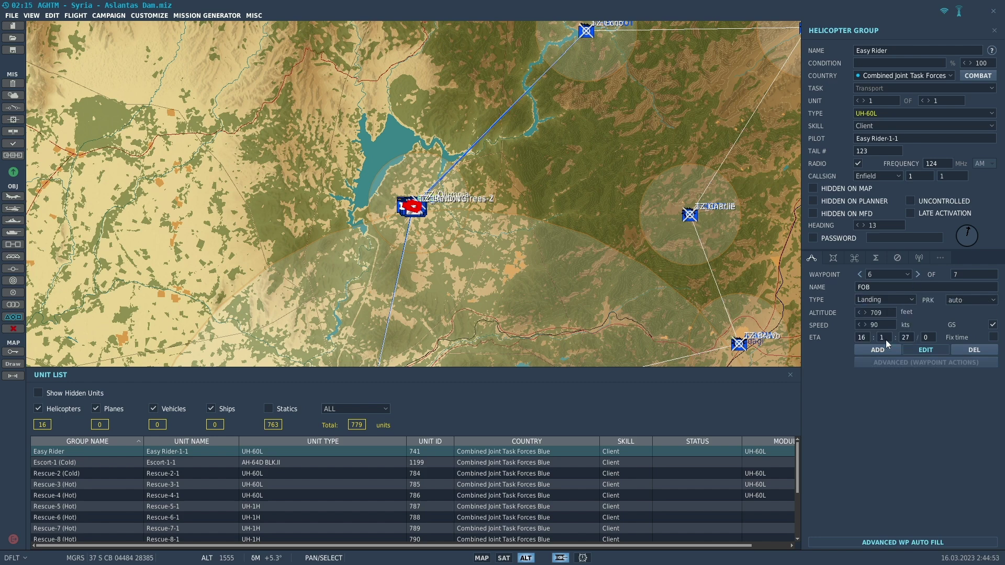
# Move the TZ_Olympia trigger zone onto the FOB landing area beside TZ_LANDING and deselect it
pyautogui.scroll(1, 414, 210)
pyautogui.scroll(5, 414, 209)
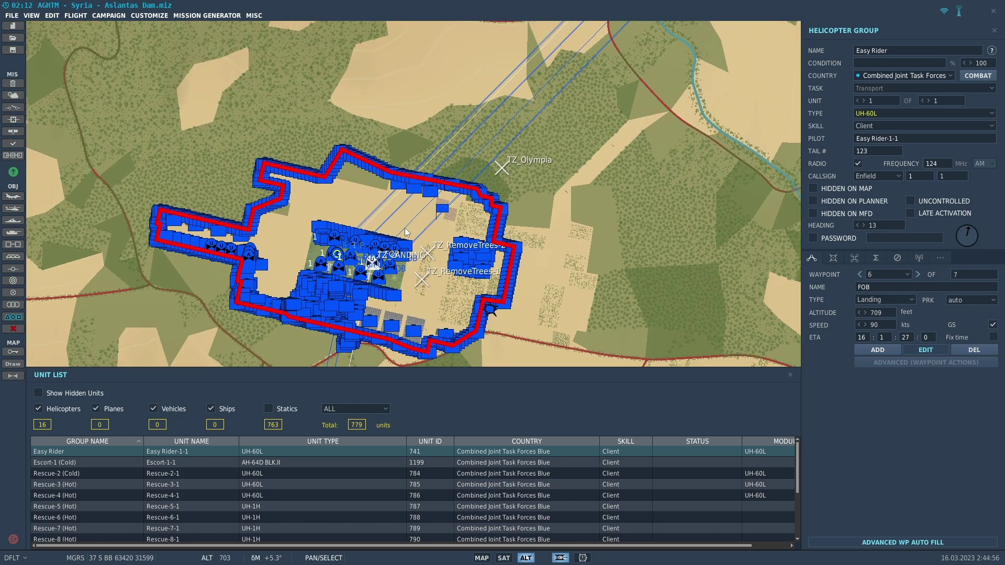
pyautogui.scroll(1, 405, 231)
pyautogui.scroll(1, 404, 227)
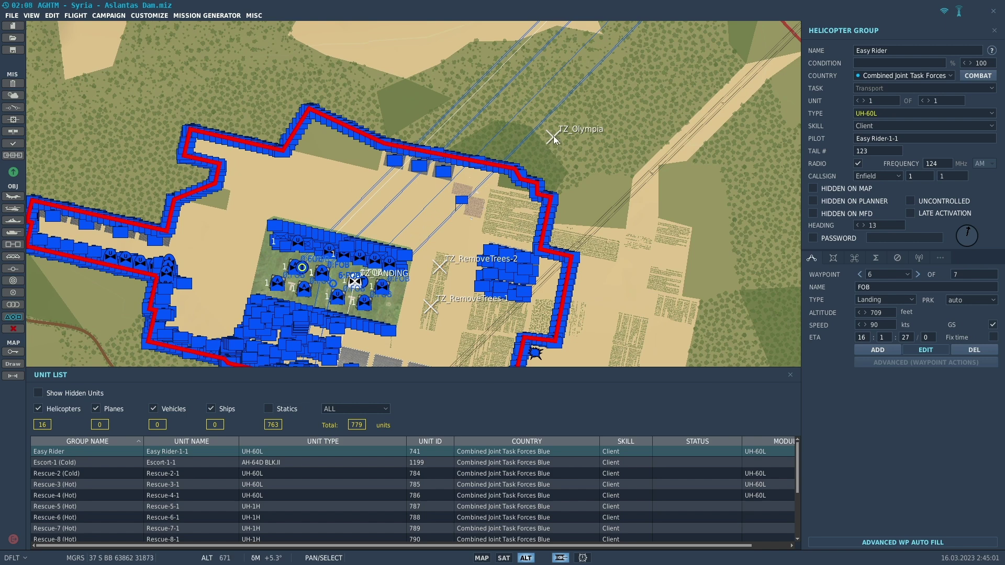
pyautogui.moveTo(554, 136); pyautogui.dragTo(335, 285)
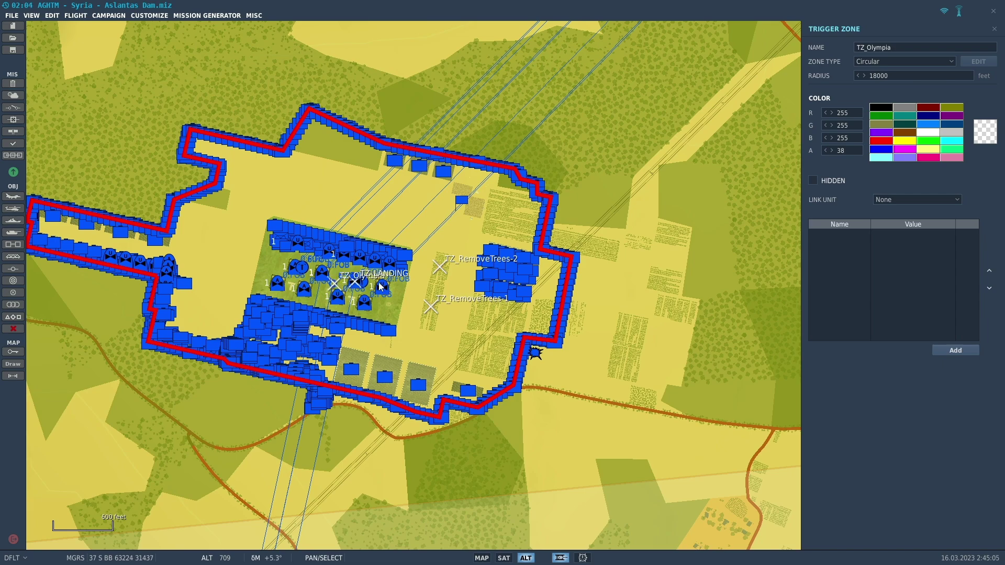
pyautogui.scroll(-8, 402, 283)
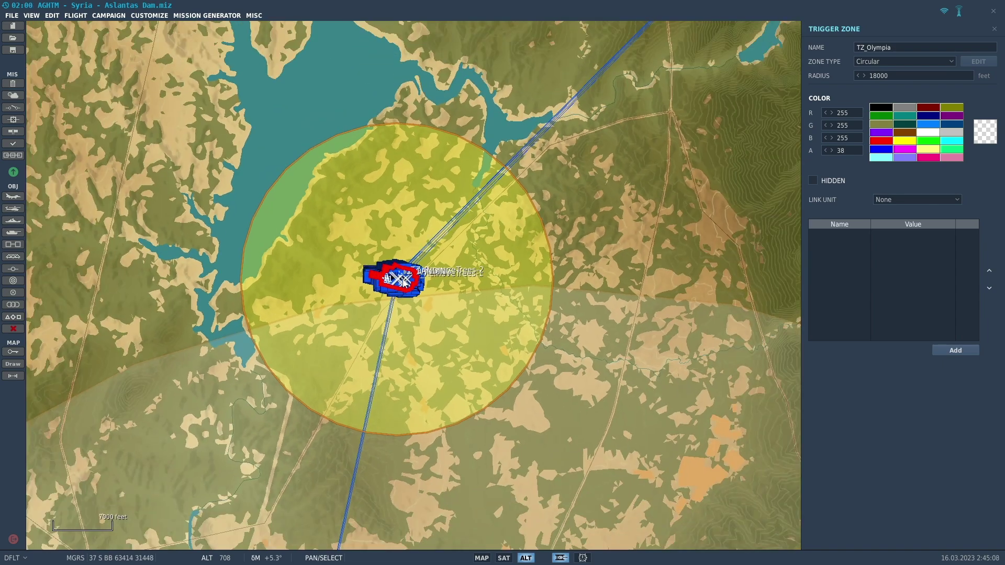
pyautogui.scroll(-5, 403, 282)
pyautogui.moveTo(490, 384); pyautogui.dragTo(362, 382, button='right')
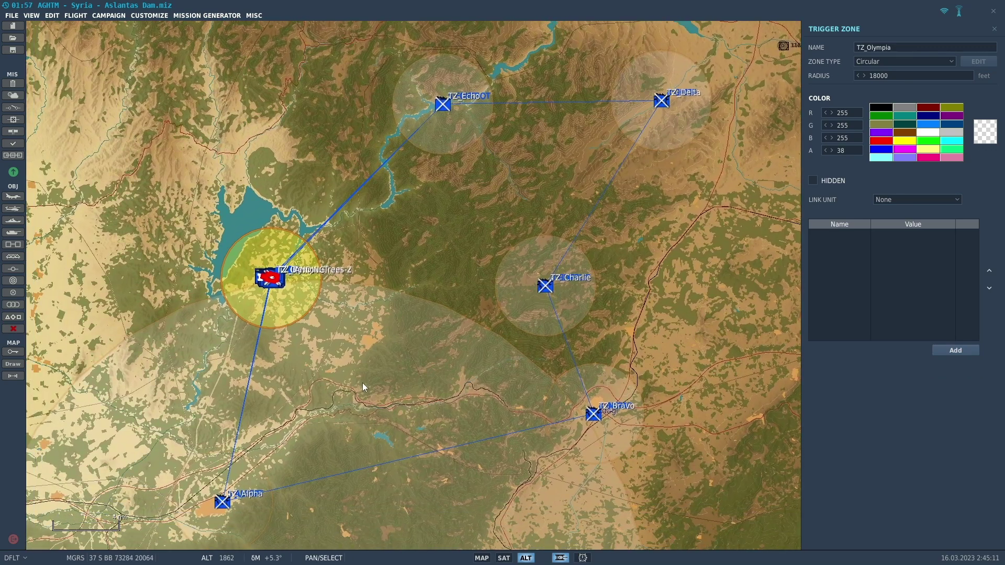
pyautogui.click(363, 383)
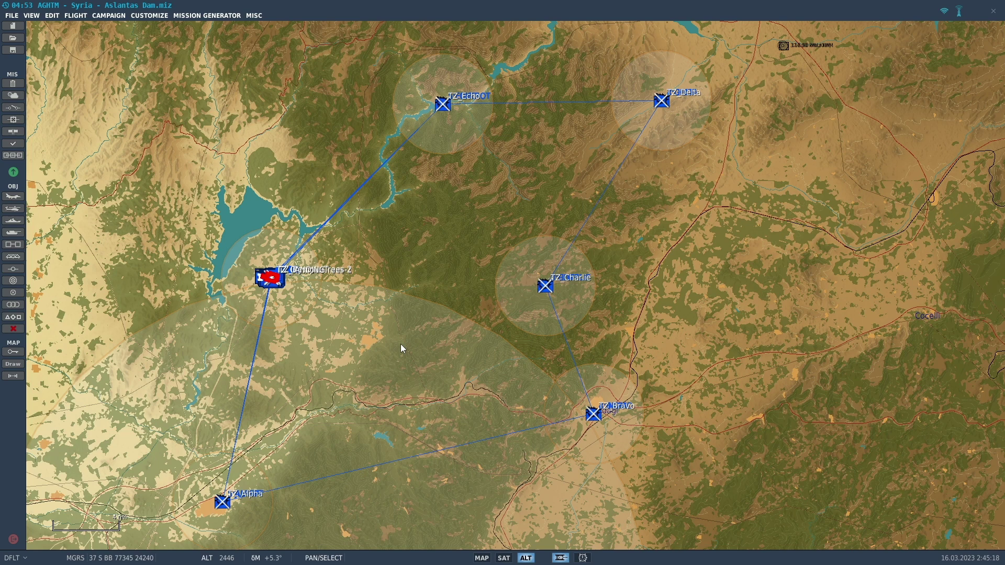
# Switch to File Explorer and go to the Assets folder of the AGHTM - Syria - Aslantas Dam mission
pyautogui.hotkey('alt', 'Tab')
pyautogui.hotkey('alt', 'Tab')
pyautogui.hotkey('alt', 'Tab')
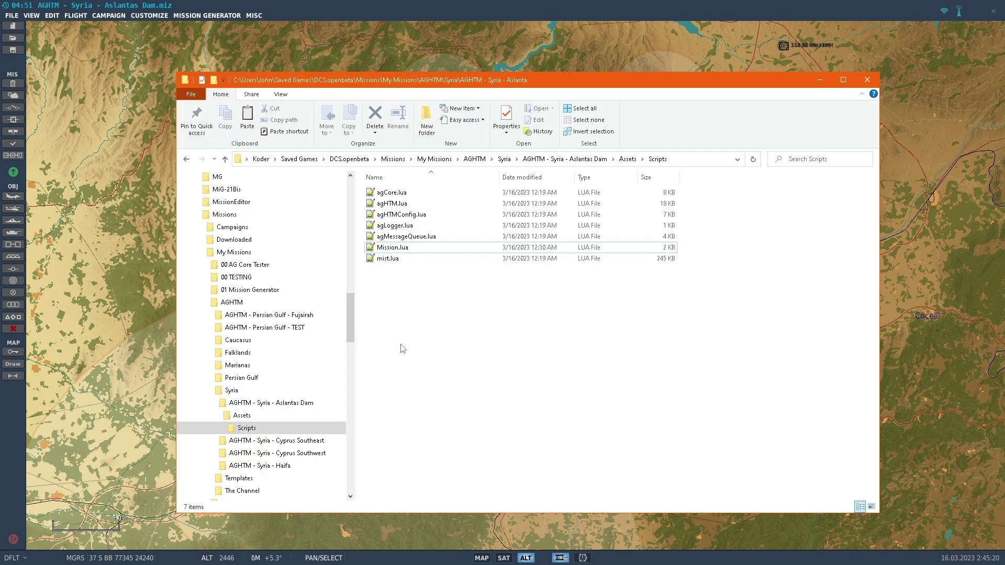
pyautogui.moveTo(492, 83); pyautogui.dragTo(604, 109)
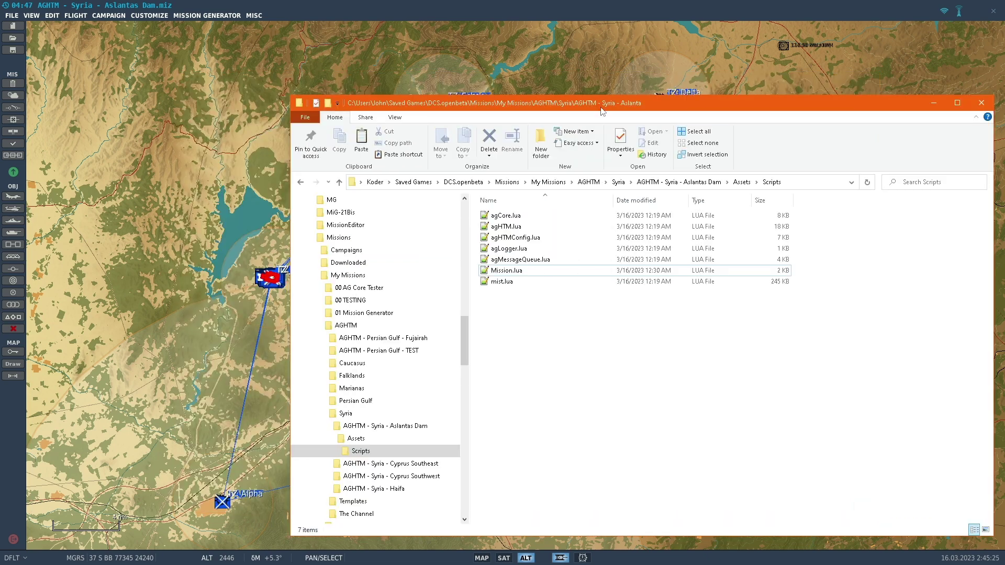
pyautogui.click(745, 184)
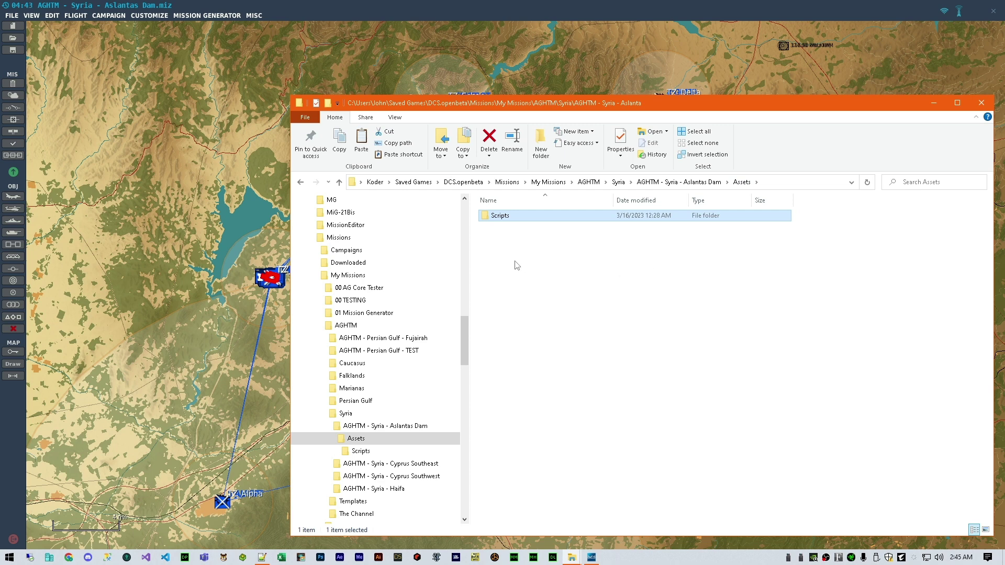
# Bring up the AGHTM Library folder and copy the nav beacon and voiceover folders from its assets\audio folder
pyautogui.click(572, 558)
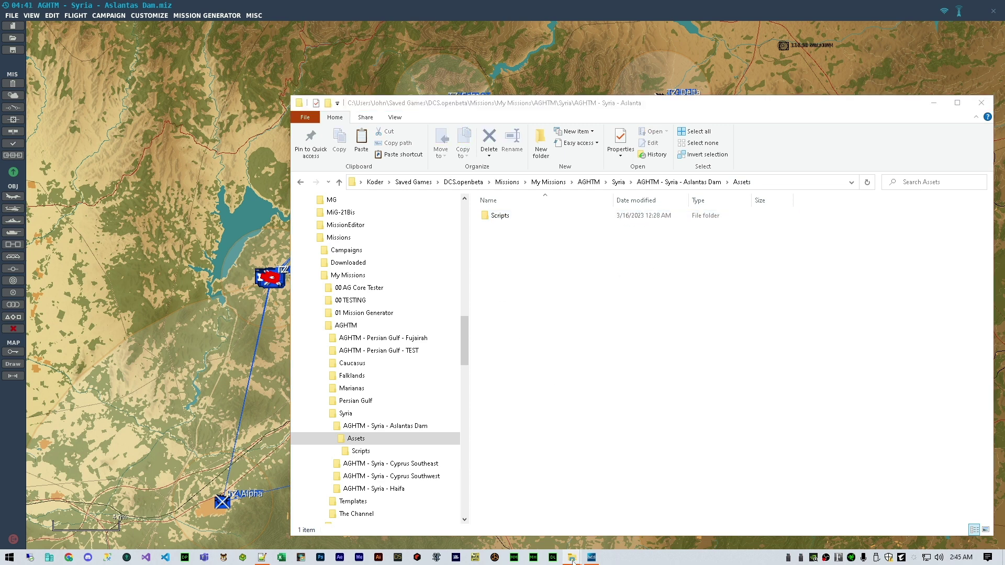
pyautogui.click(536, 518)
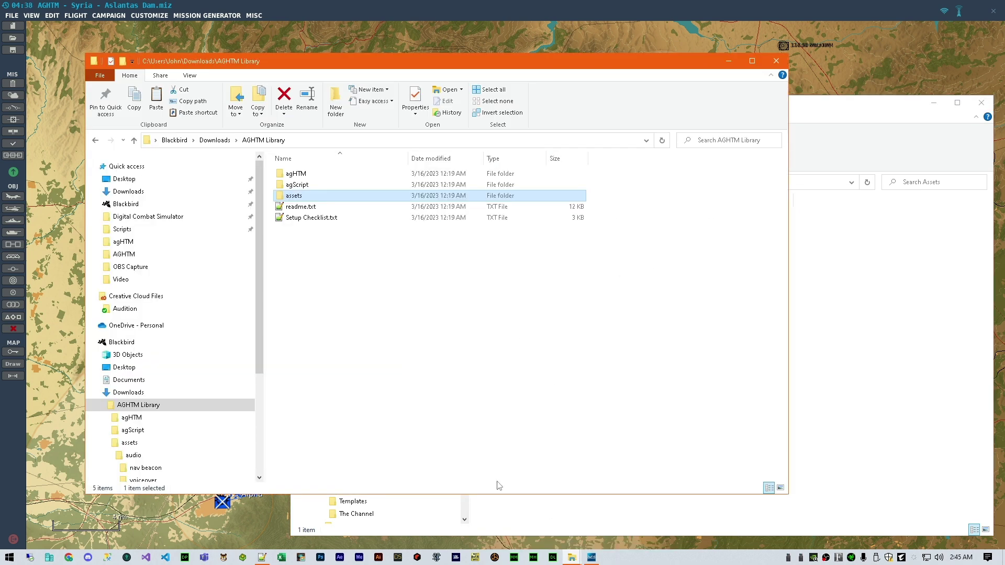
pyautogui.moveTo(322, 65); pyautogui.dragTo(273, 42)
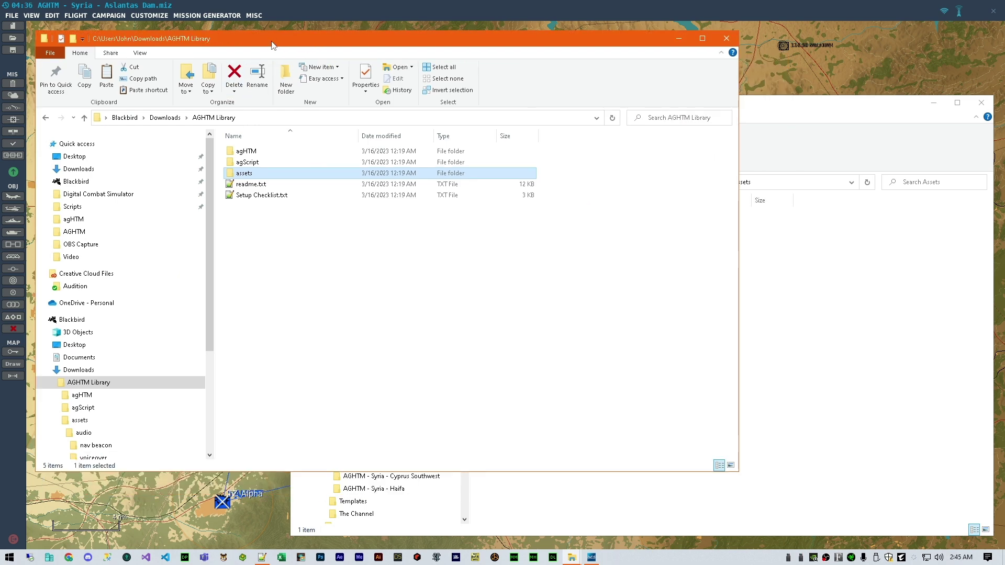
pyautogui.doubleClick(243, 175)
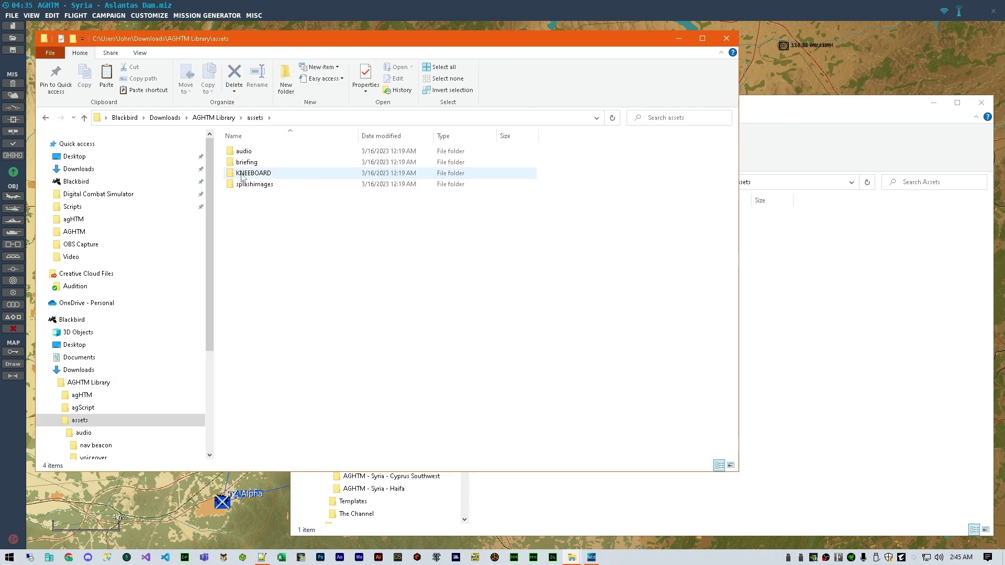
pyautogui.doubleClick(243, 152)
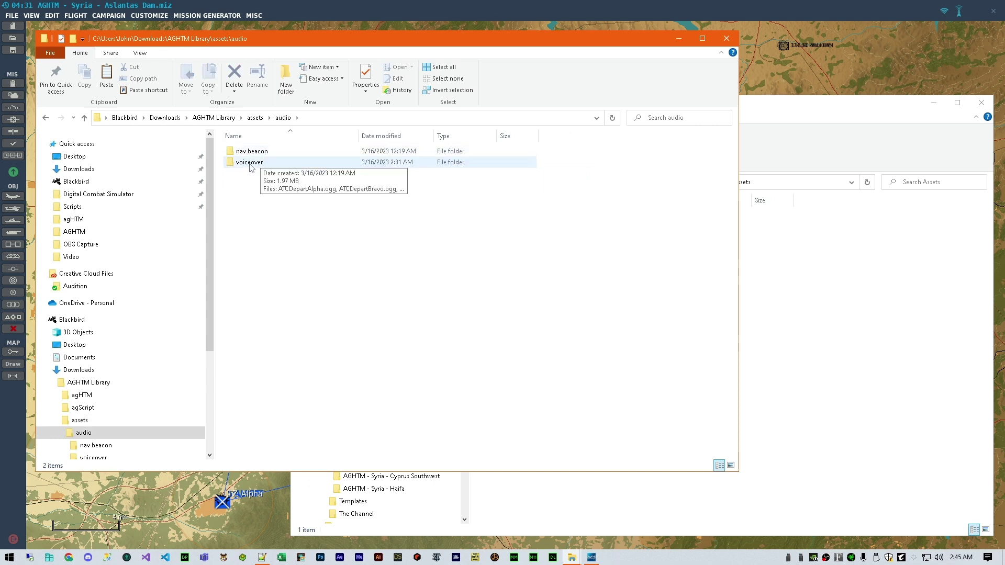
pyautogui.click(252, 152)
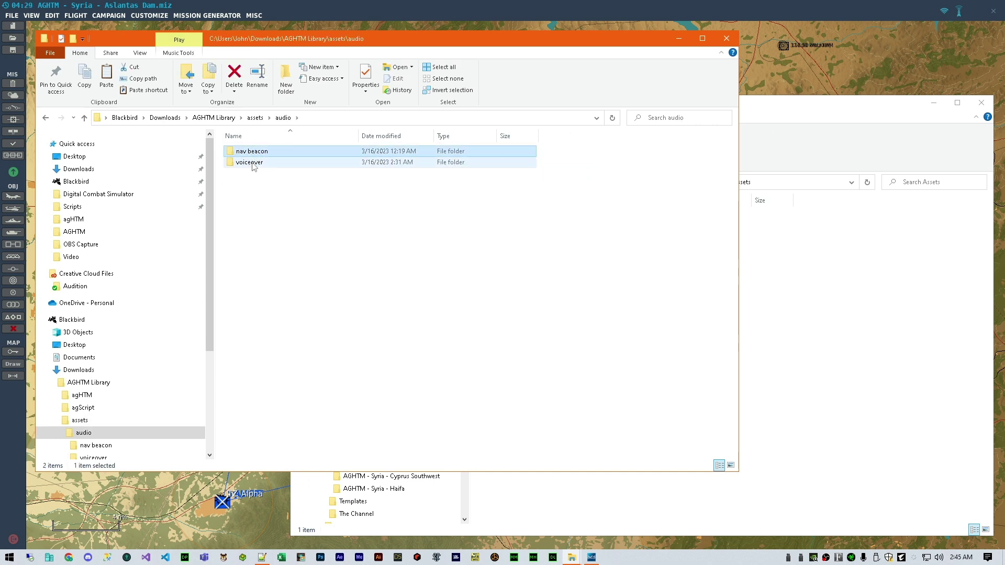
pyautogui.keyDown('shift'); pyautogui.click(252, 163); pyautogui.keyUp('shift')
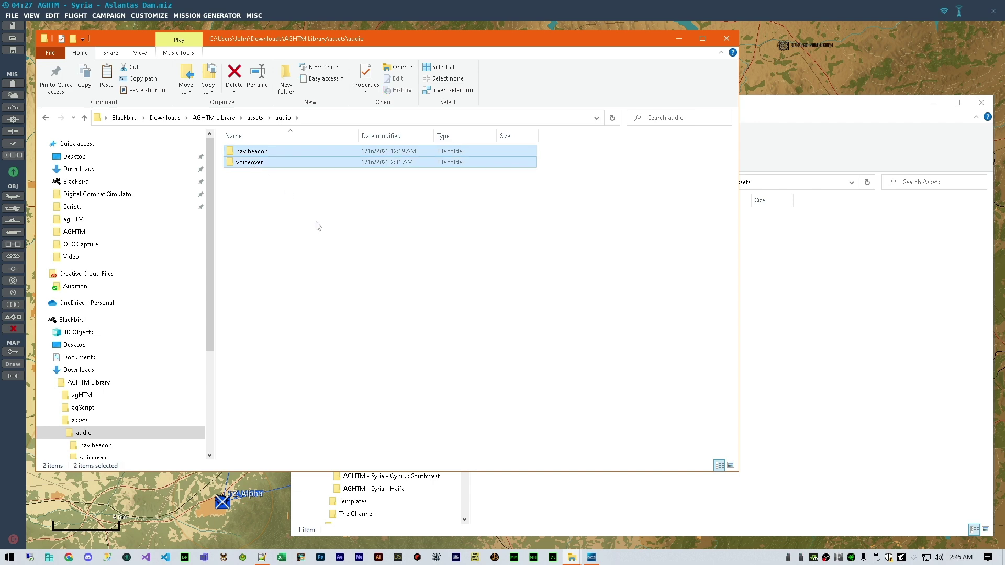
# Create a folder named Audio in the mission's Assets folder and paste the nav beacon and voiceover folders into it
pyautogui.click(767, 288)
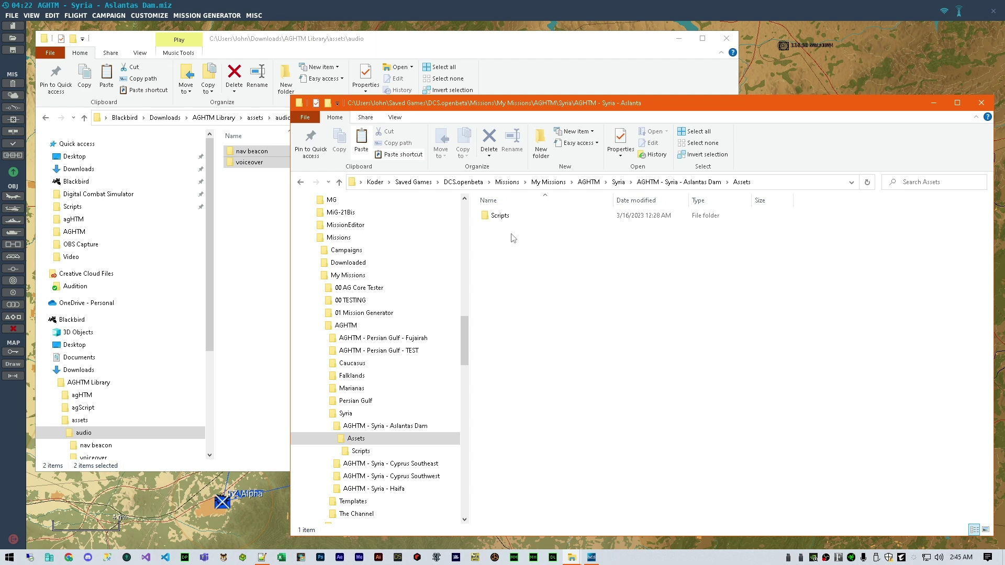
pyautogui.click(544, 144)
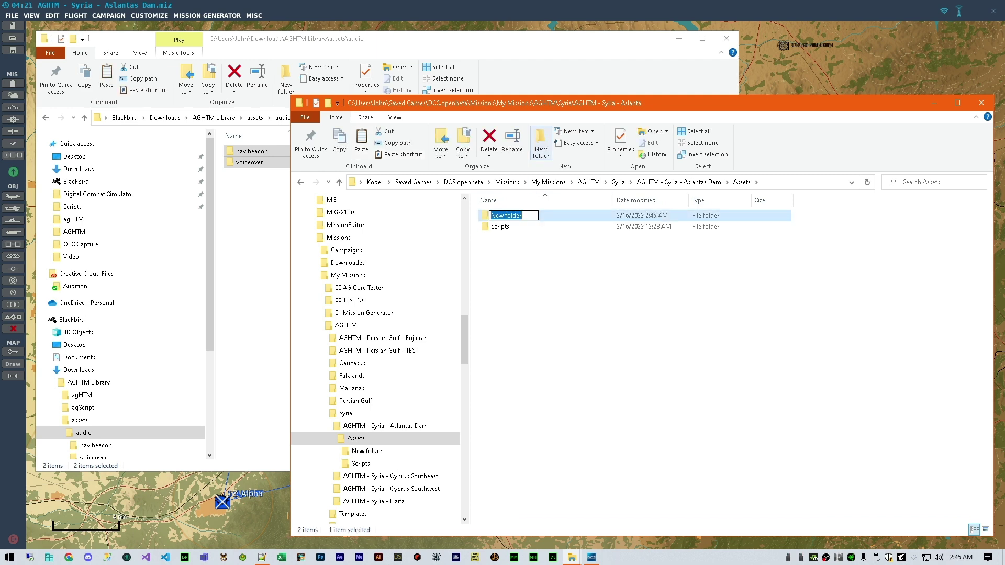
pyautogui.write('Audio')
pyautogui.press('Return')
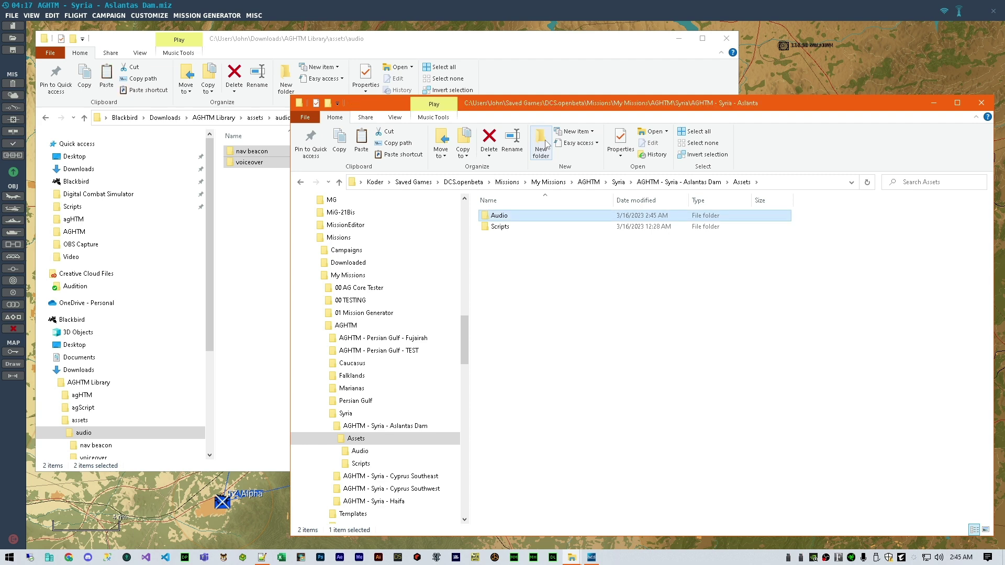
pyautogui.press('Return')
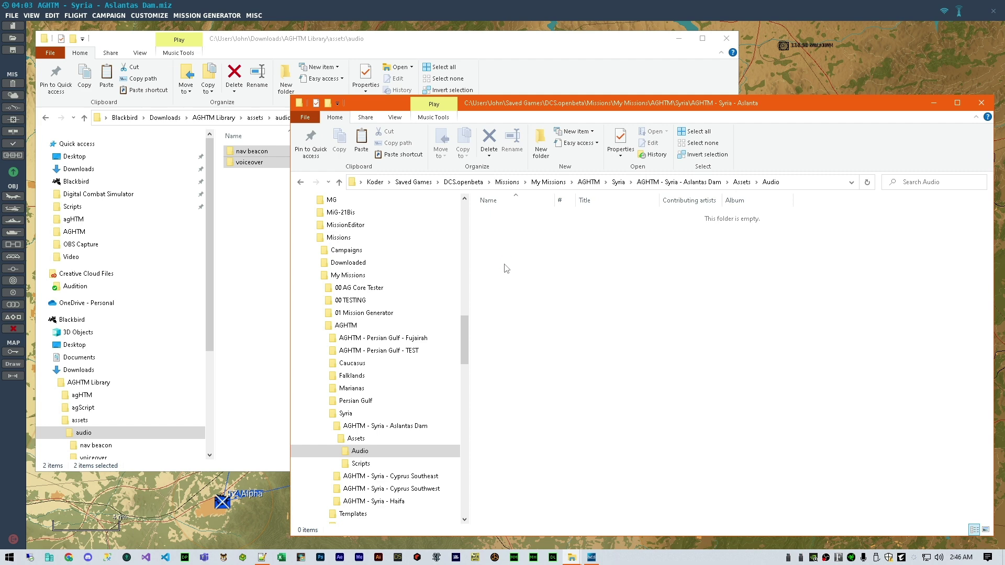
pyautogui.hotkey('ctrl', 'v')
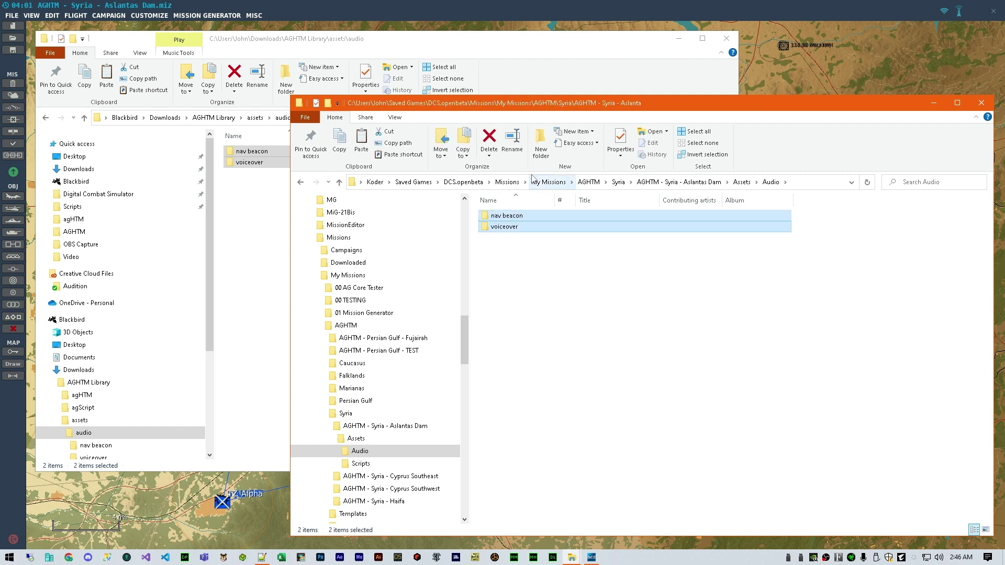
# Minimize both folder windows and open the mission's trigger settings in the DCS mission editor
pyautogui.moveTo(552, 104); pyautogui.dragTo(406, 92)
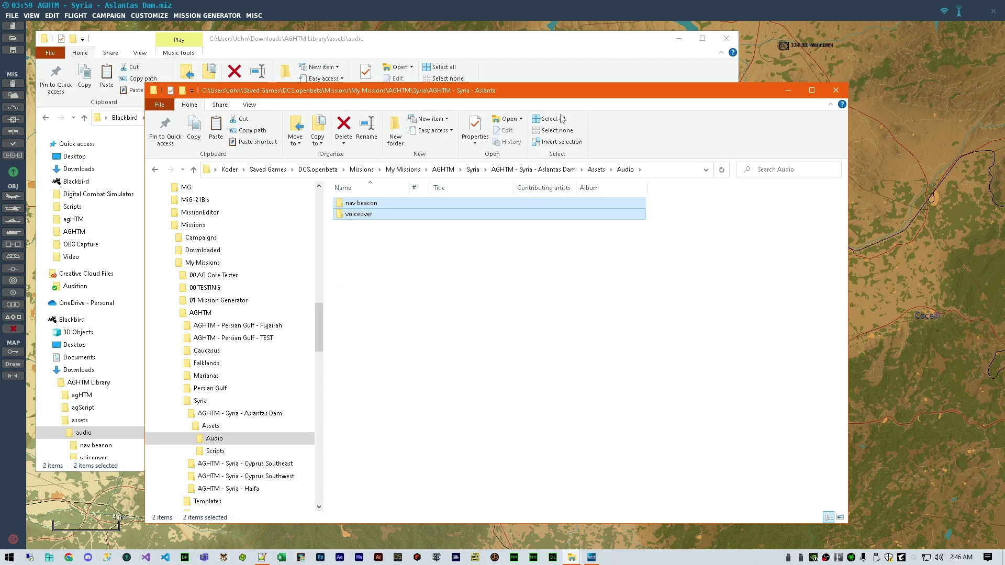
pyautogui.click(787, 91)
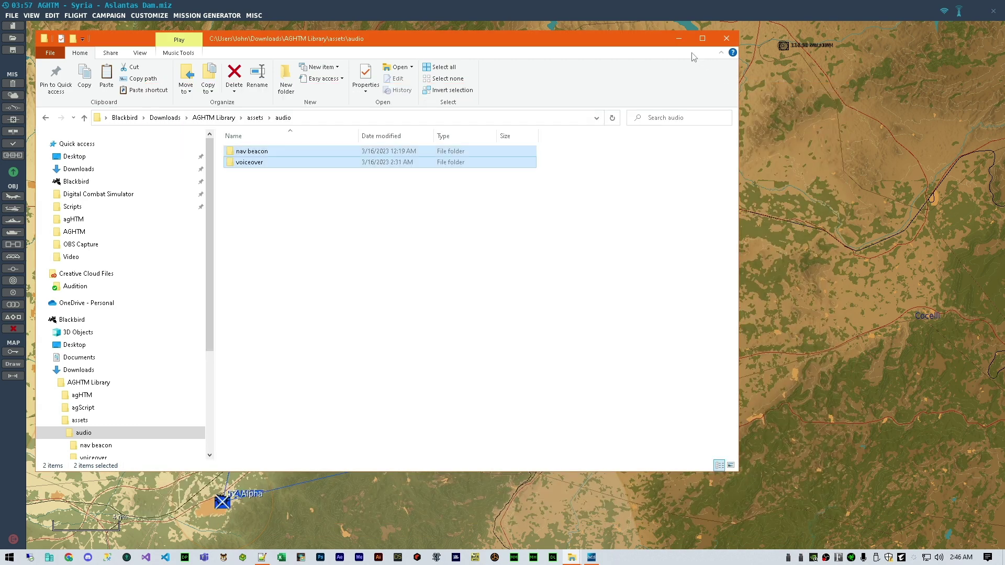
pyautogui.click(674, 38)
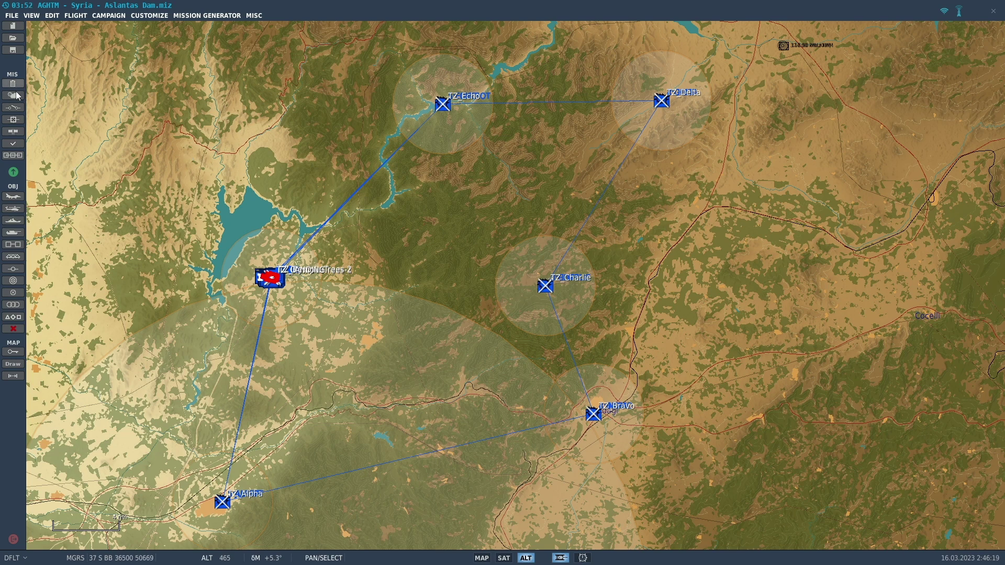
pyautogui.click(13, 109)
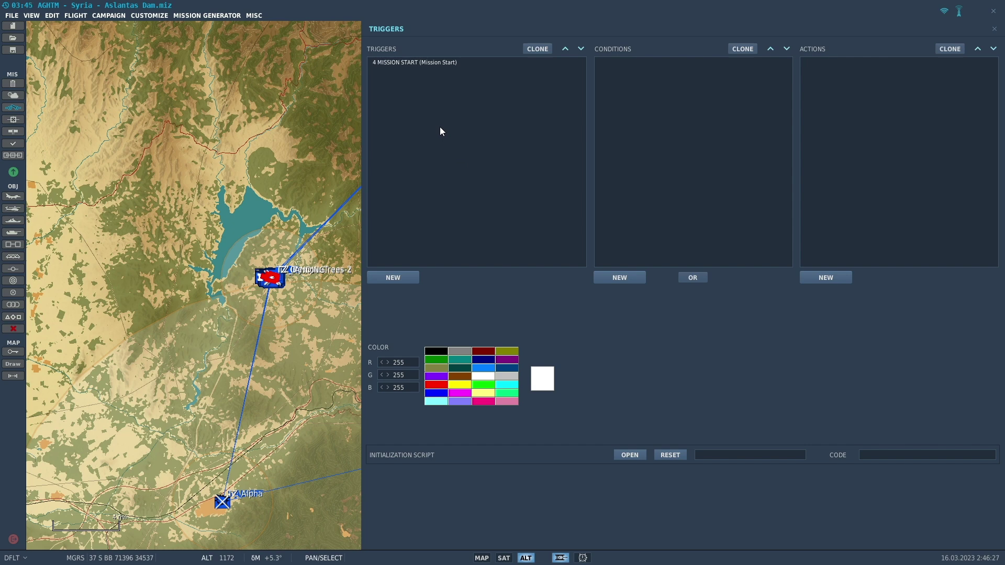
pyautogui.click(401, 274)
pyautogui.click(534, 291)
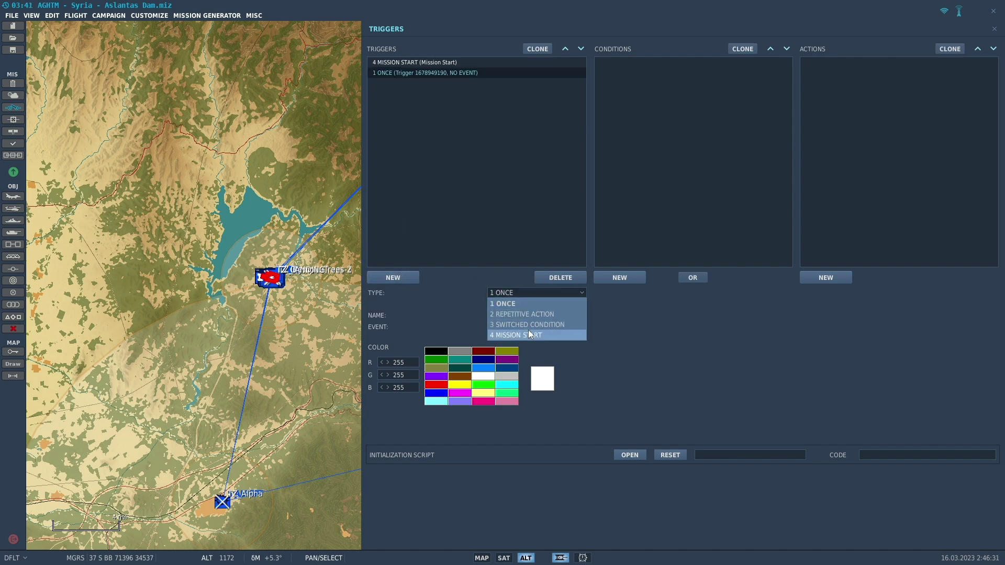
pyautogui.click(527, 331)
pyautogui.click(560, 277)
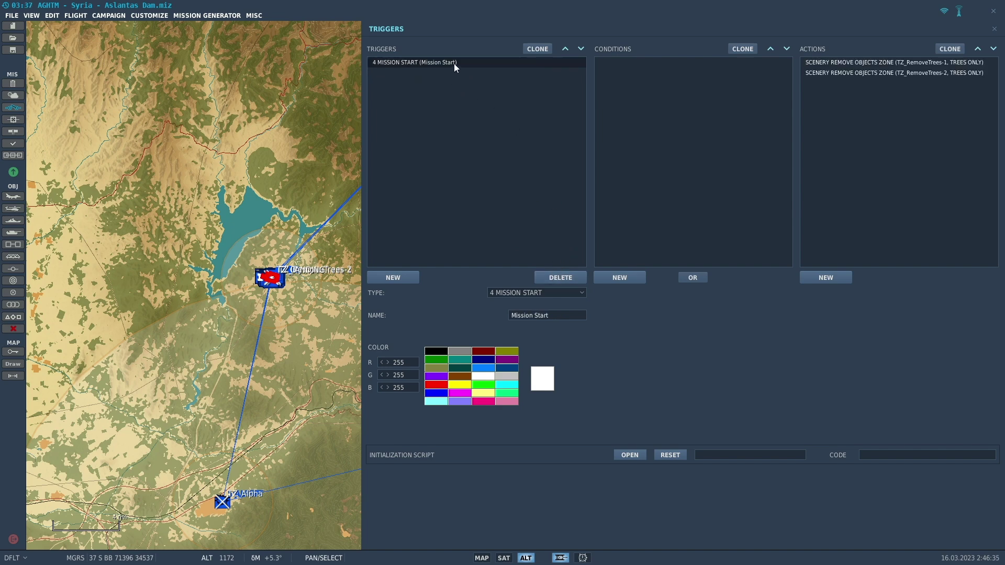
# Review the Mission Start trigger's tree-removal actions and check the audio folders copied into the mission's Assets folder
pyautogui.click(864, 61)
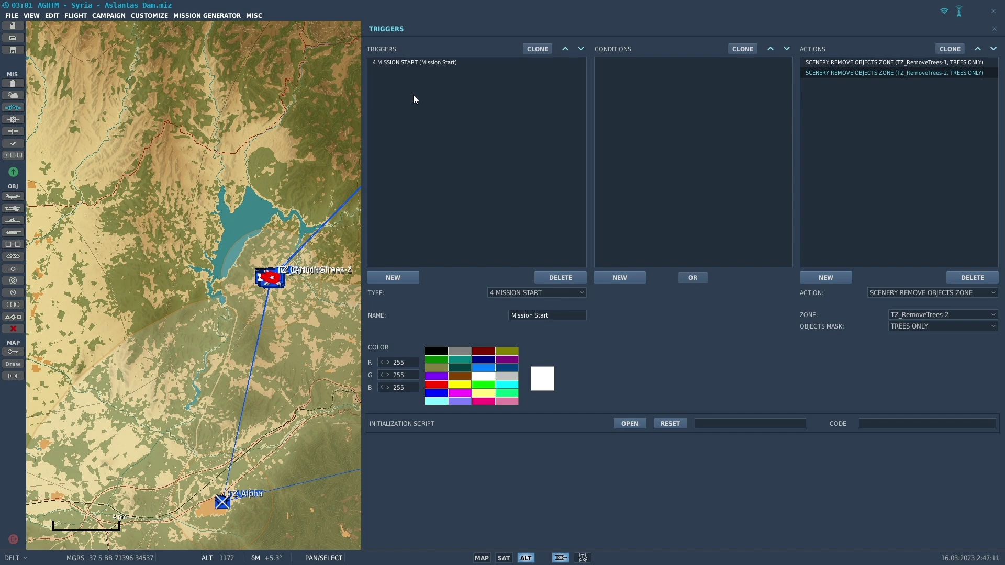
pyautogui.hotkey('alt', 'Tab')
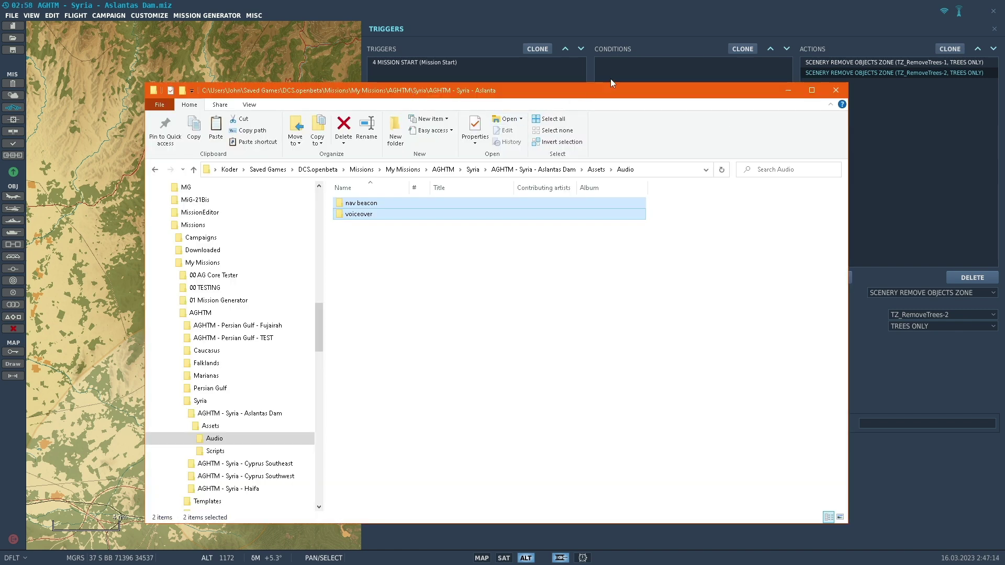
pyautogui.click(903, 149)
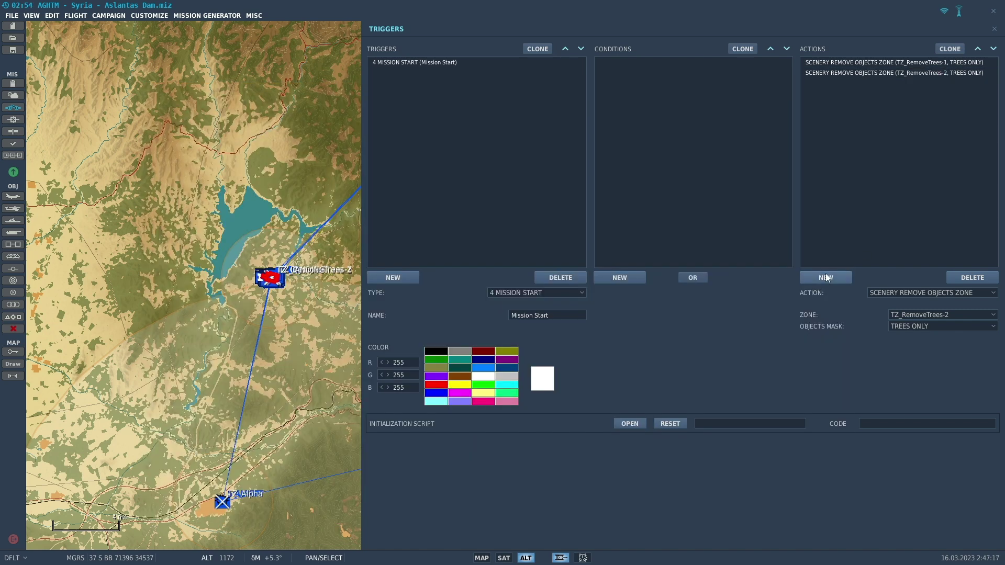
# Add a new action to the Mission Start trigger and set it to SOUND TO COUNTRY
pyautogui.click(425, 62)
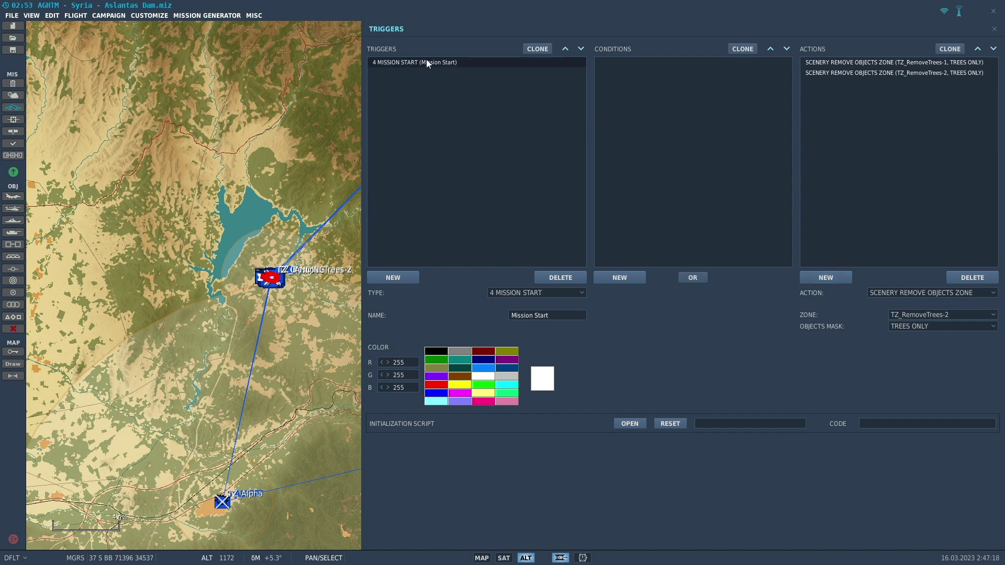
pyautogui.click(834, 279)
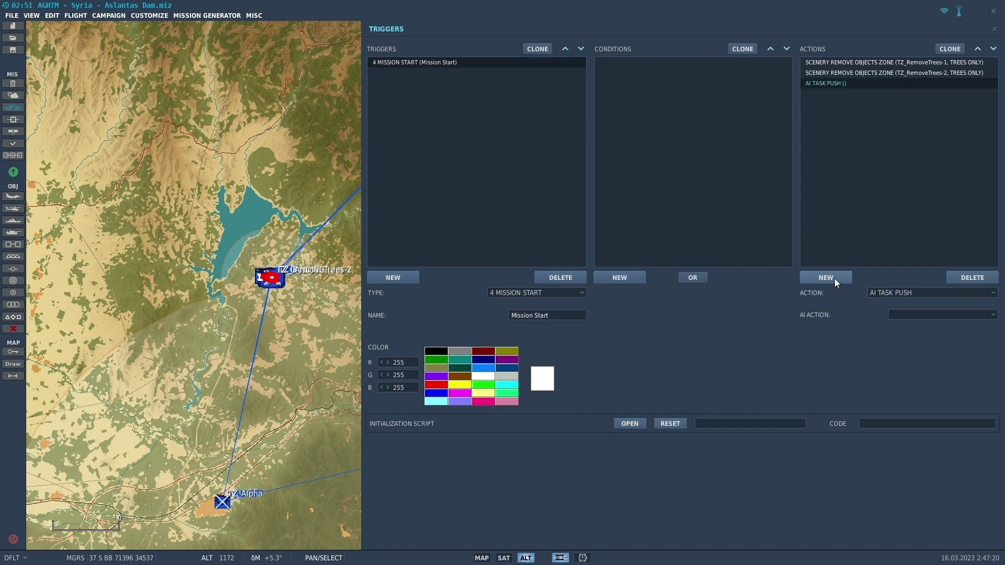
pyautogui.click(888, 294)
pyautogui.scroll(-12, 884, 322)
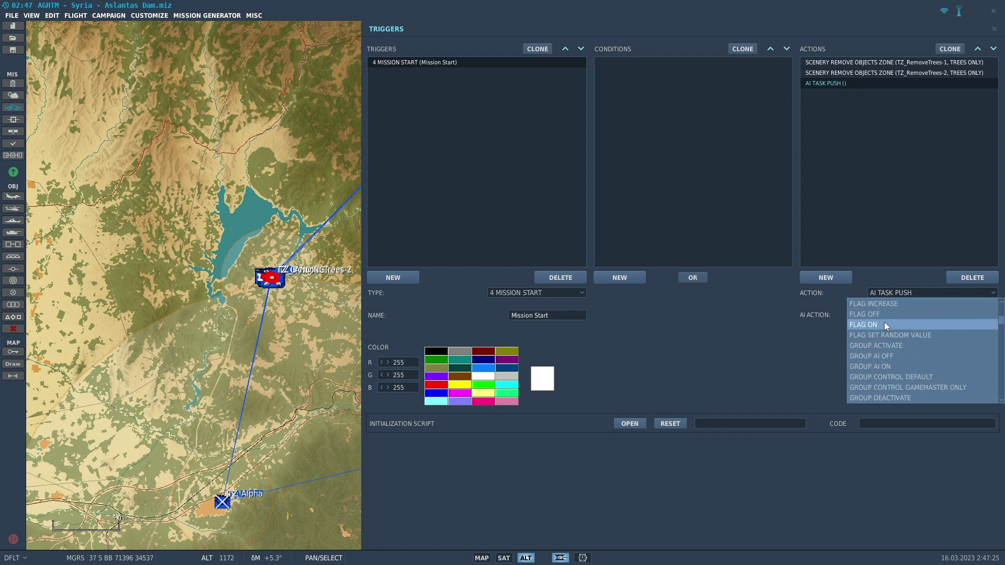
pyautogui.scroll(-3, 885, 328)
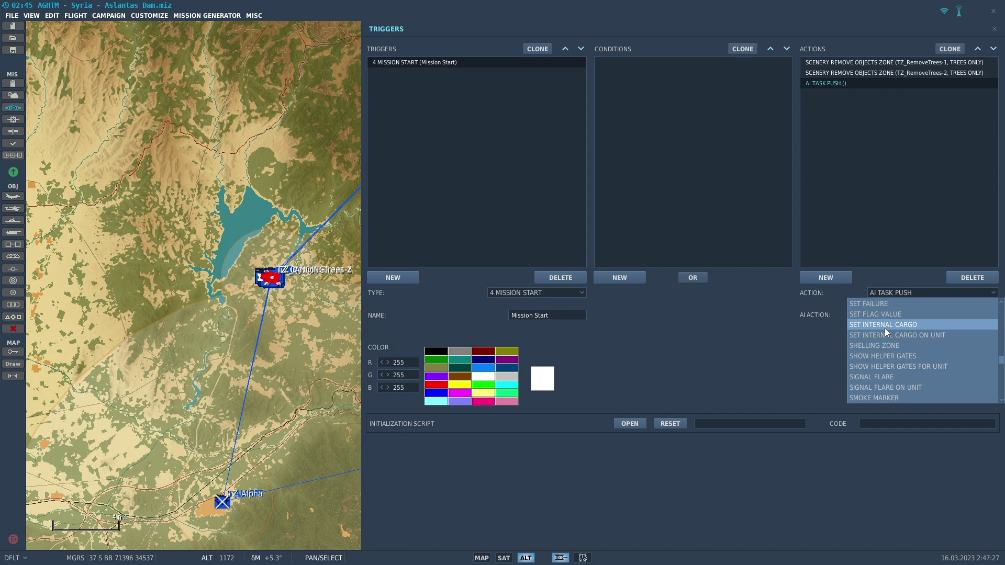
pyautogui.scroll(-4, 884, 330)
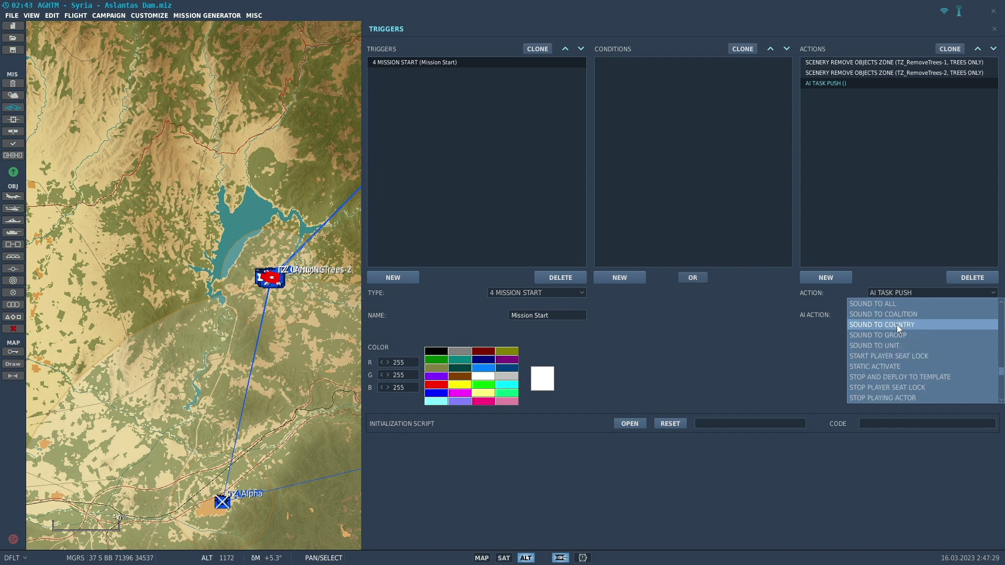
pyautogui.click(897, 325)
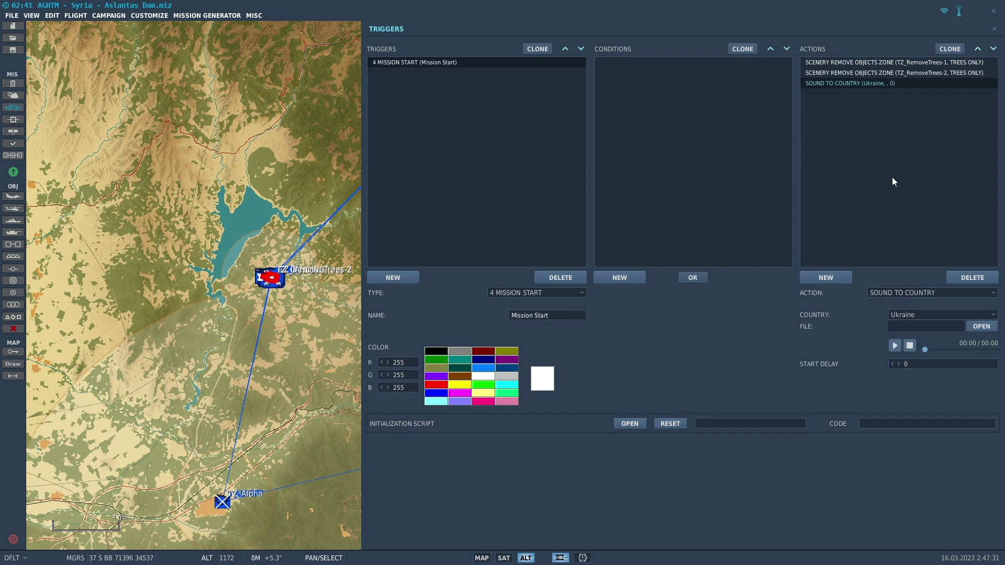
# Set the new sound action's country to Australia
pyautogui.click(902, 315)
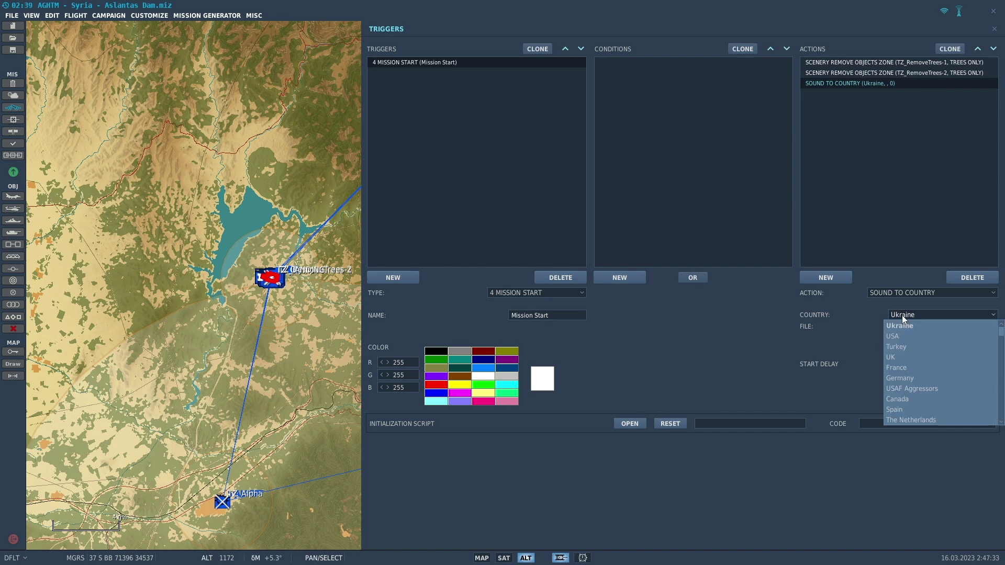
pyautogui.scroll(-3, 911, 349)
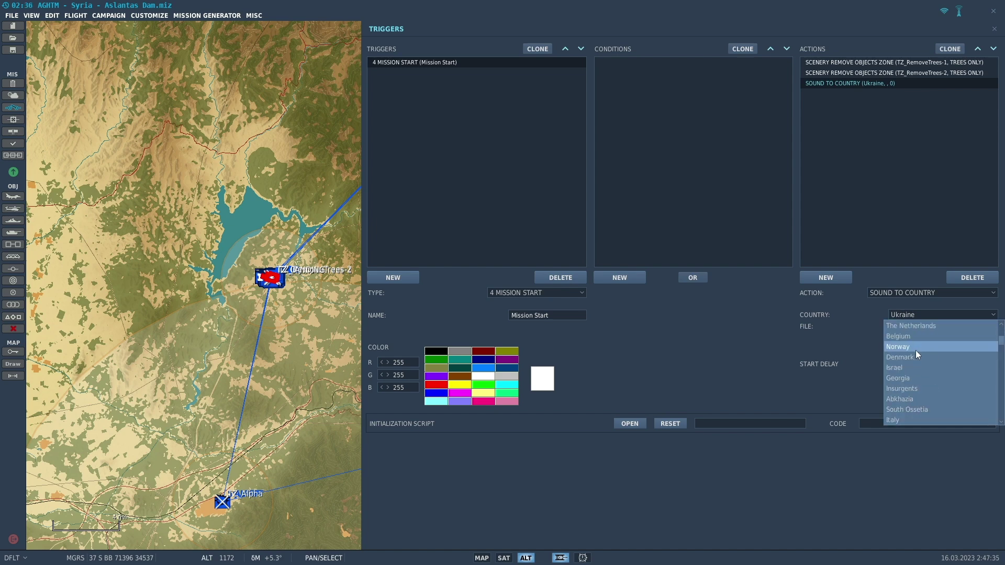
pyautogui.scroll(-2, 920, 378)
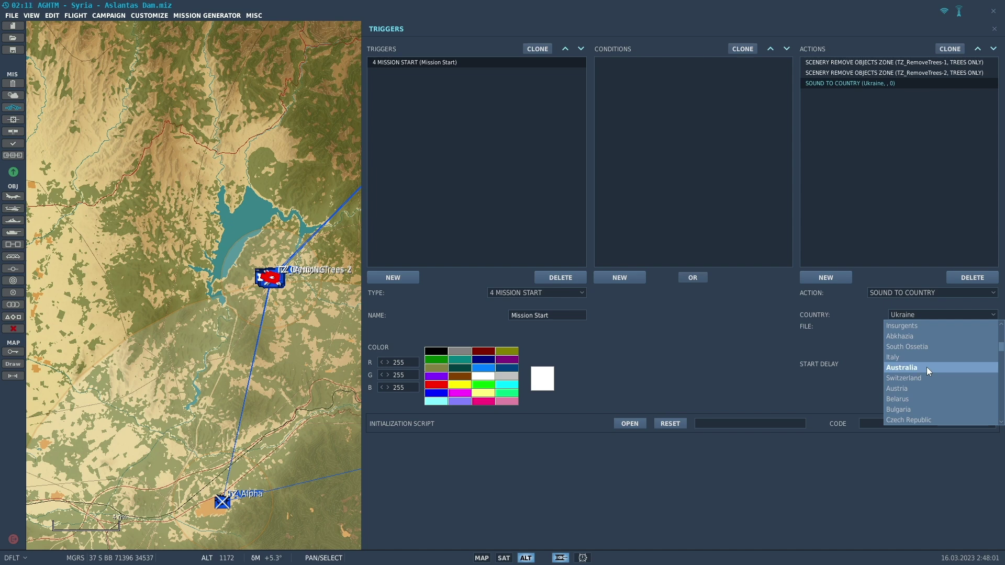
pyautogui.click(927, 368)
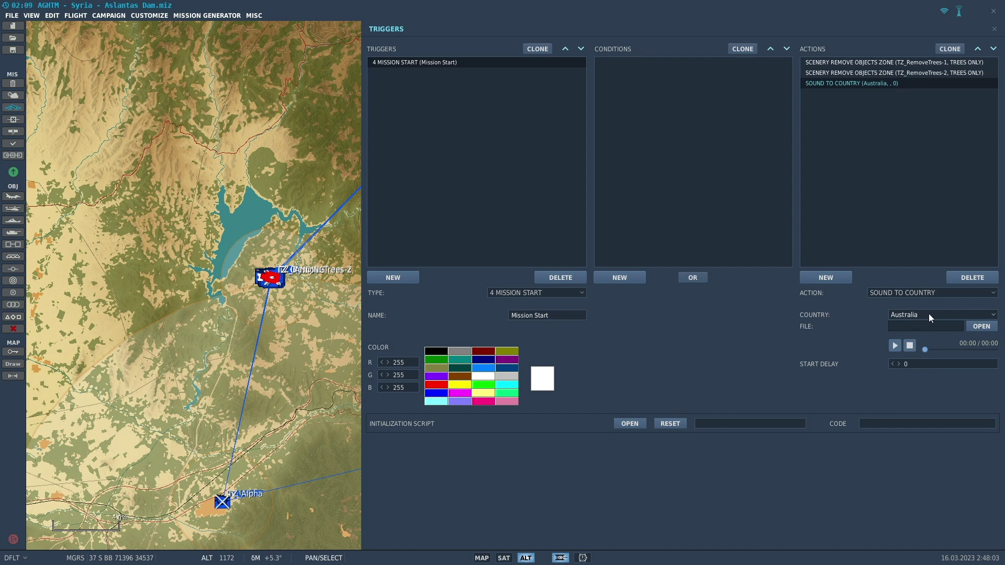
# Assign A.ogg from the nav beacon folder in the Aslantas Dam mission's Assets\Audio folder to the Australia sound action
pyautogui.click(981, 327)
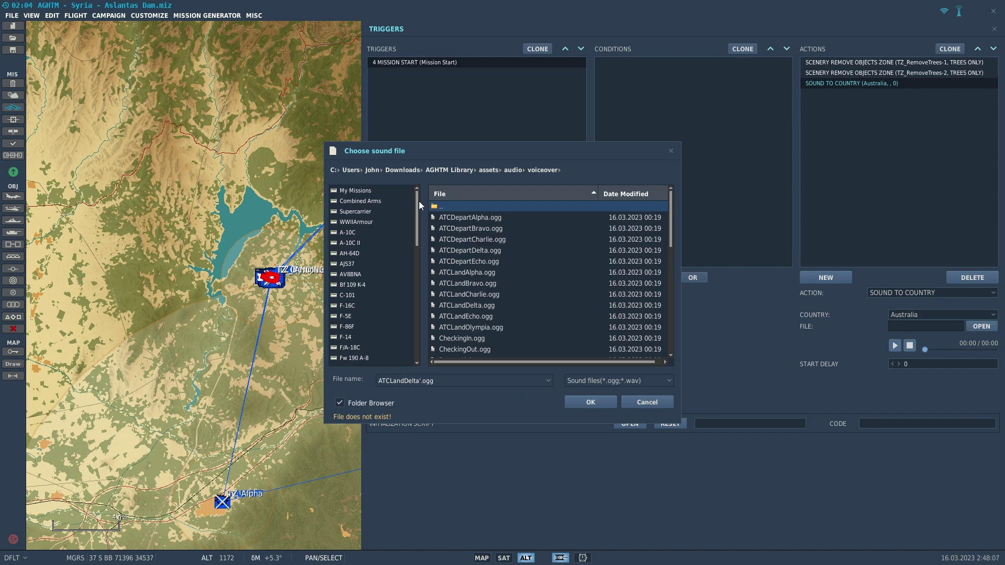
pyautogui.click(353, 190)
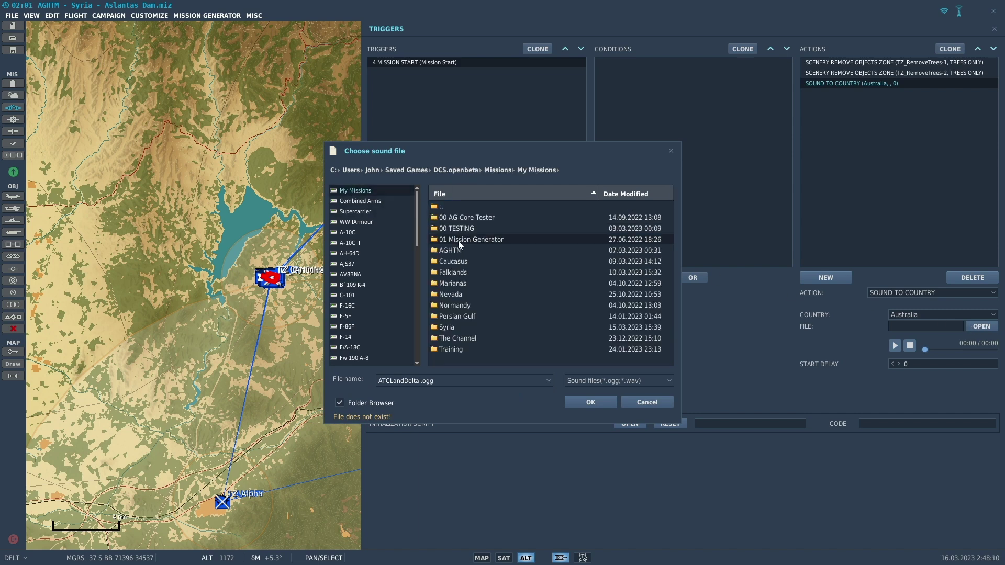
pyautogui.doubleClick(454, 251)
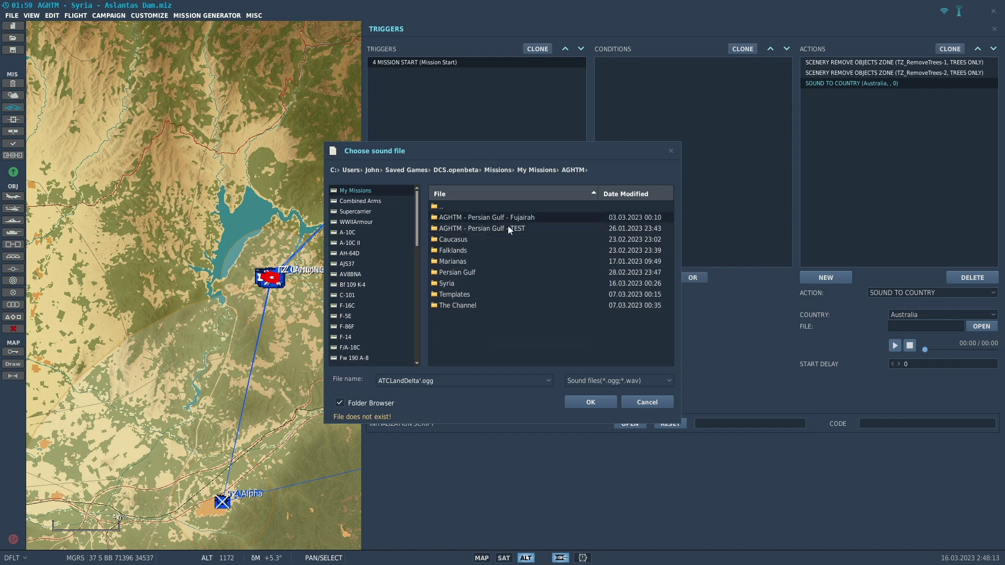
pyautogui.doubleClick(455, 282)
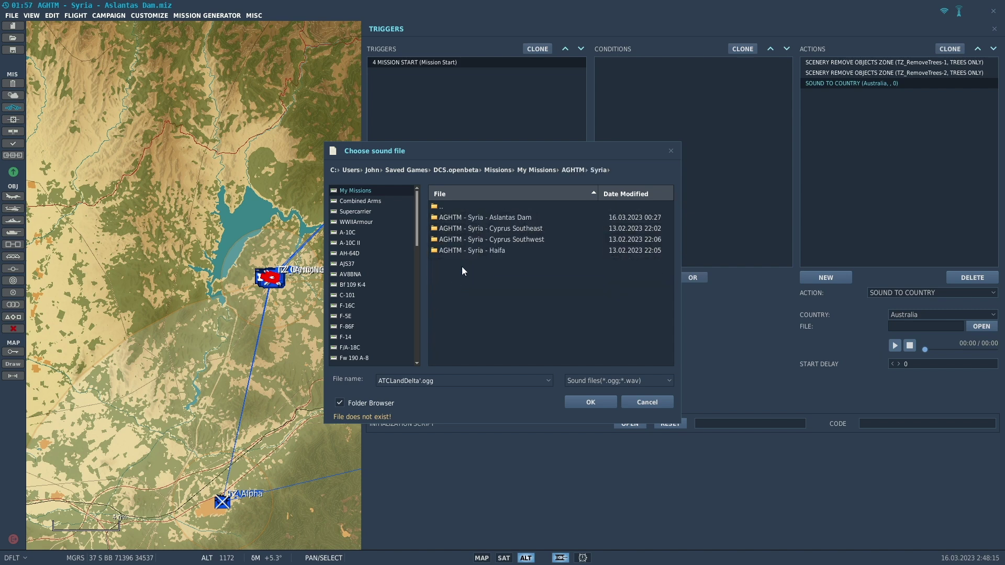
pyautogui.doubleClick(502, 216)
pyautogui.doubleClick(450, 218)
pyautogui.doubleClick(449, 218)
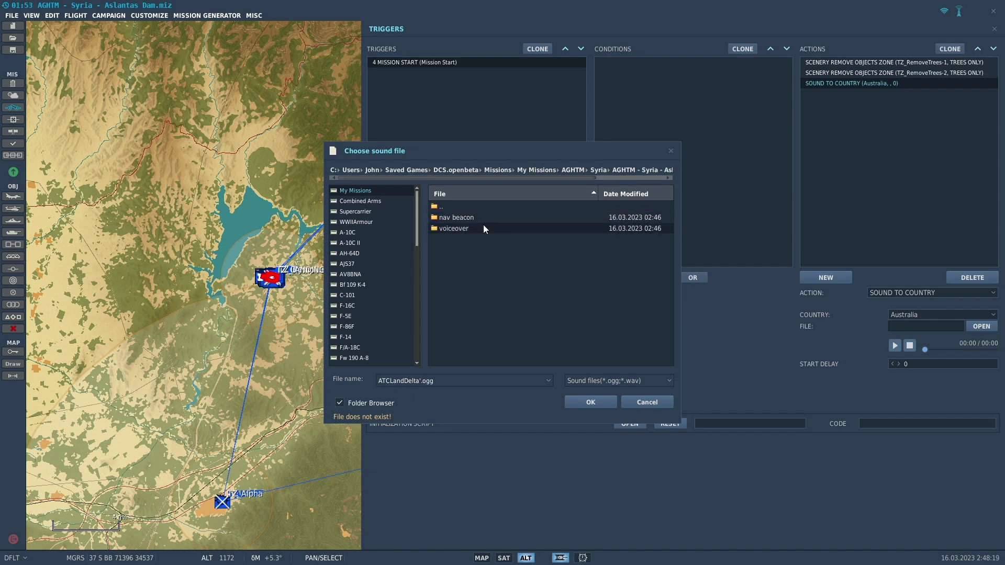
pyautogui.doubleClick(459, 216)
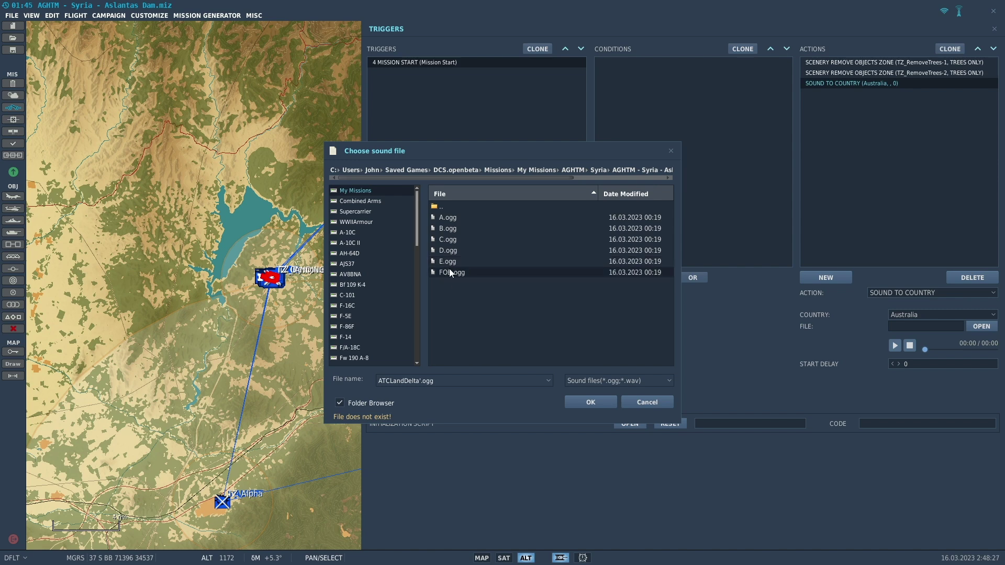
pyautogui.click(460, 216)
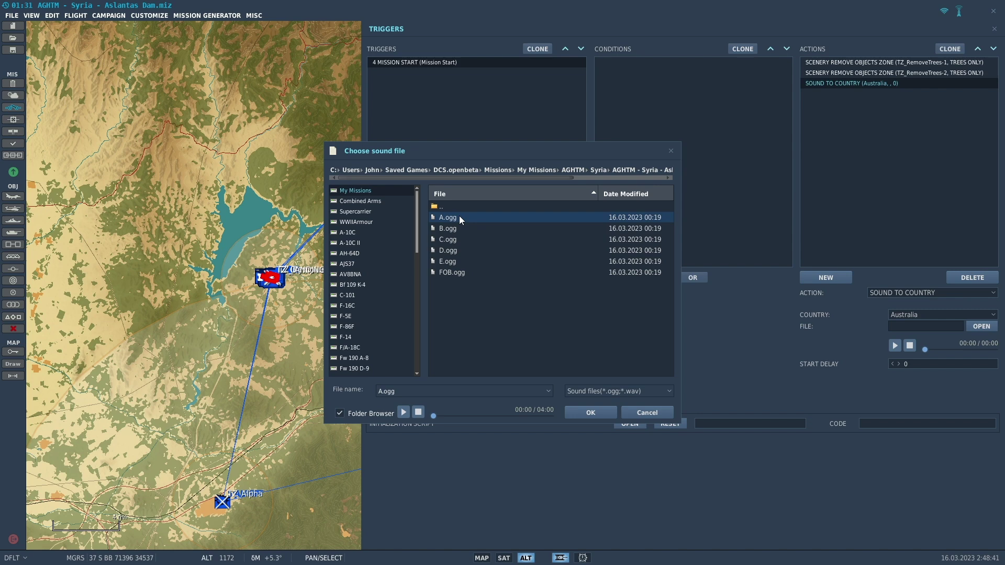
pyautogui.click(580, 412)
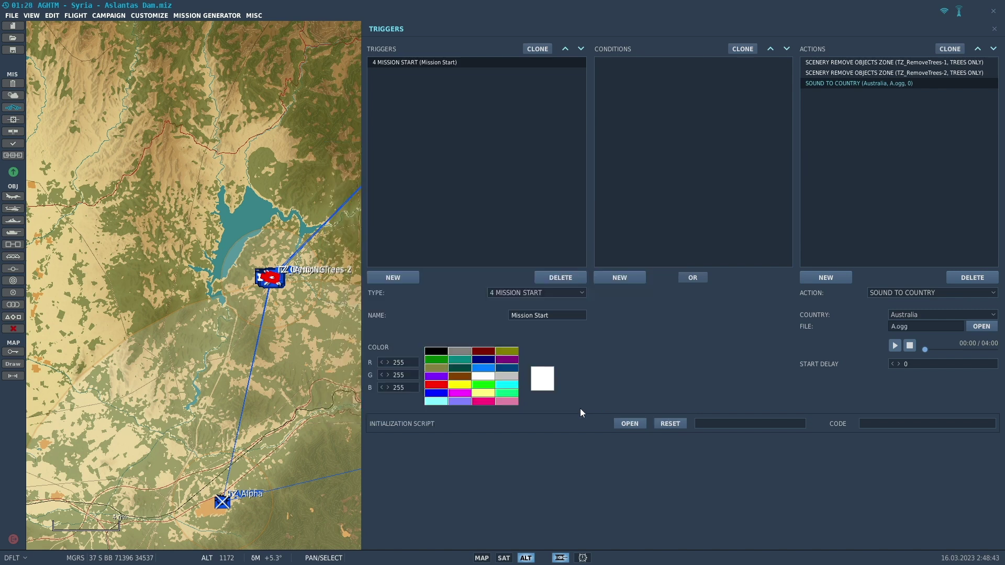
# Clone the A.ogg sound action five times in the Mission Start trigger
pyautogui.click(950, 49)
pyautogui.click(949, 48)
pyautogui.click(950, 48)
pyautogui.click(949, 49)
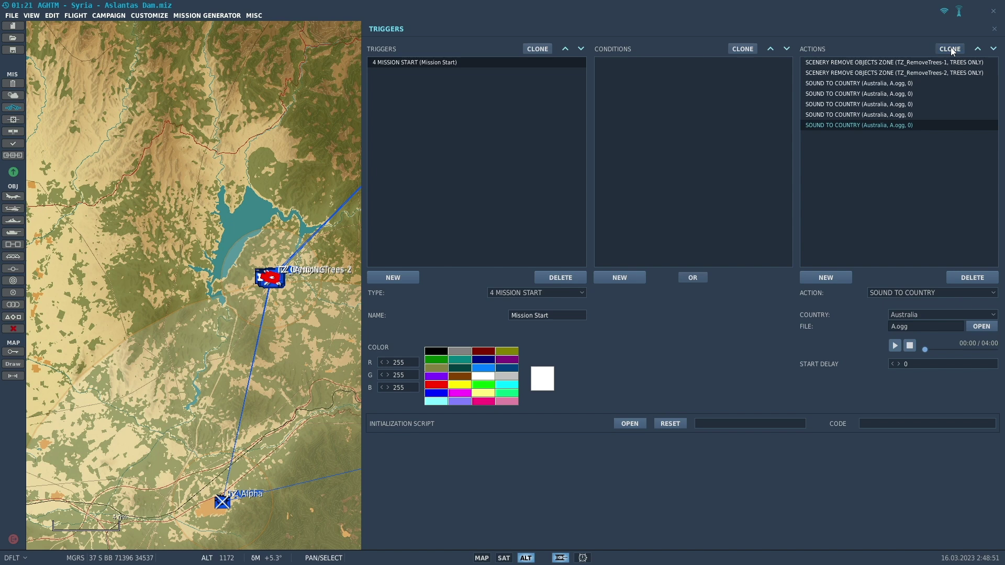
pyautogui.click(950, 48)
# Change the second sound action's file to B.ogg and the third one's to C.ogg
pyautogui.click(901, 96)
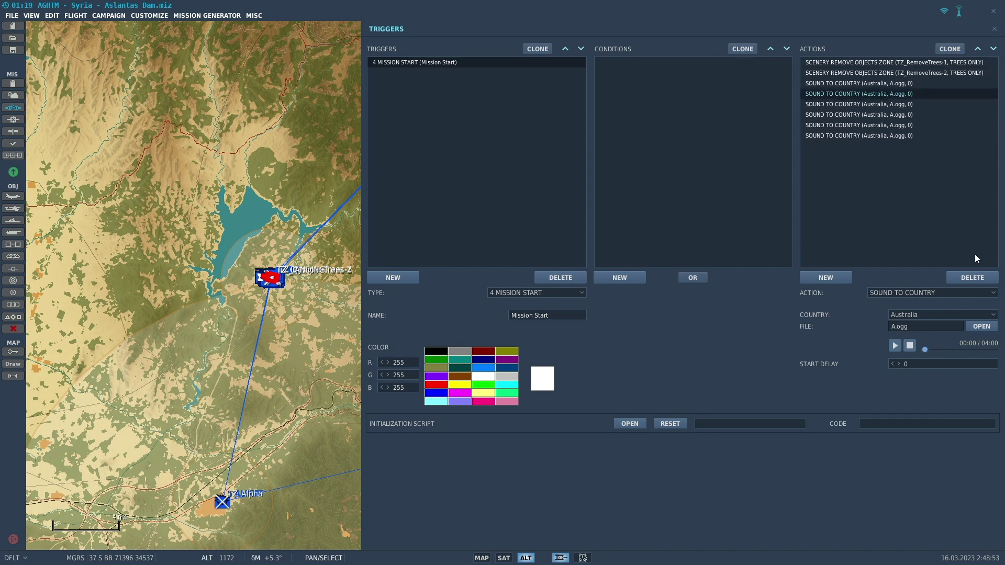
pyautogui.click(981, 326)
pyautogui.click(474, 230)
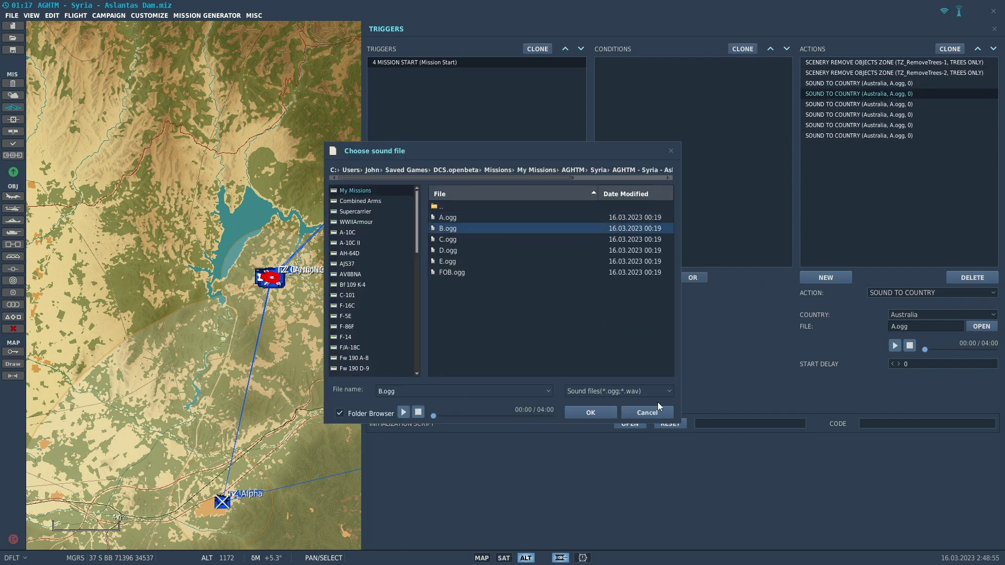
pyautogui.click(594, 412)
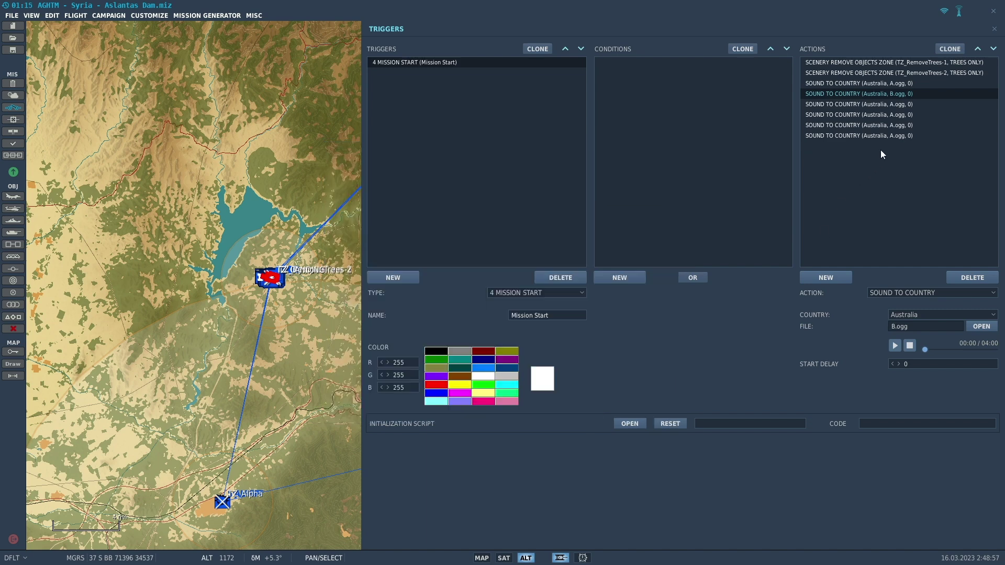
pyautogui.click(900, 103)
pyautogui.click(981, 327)
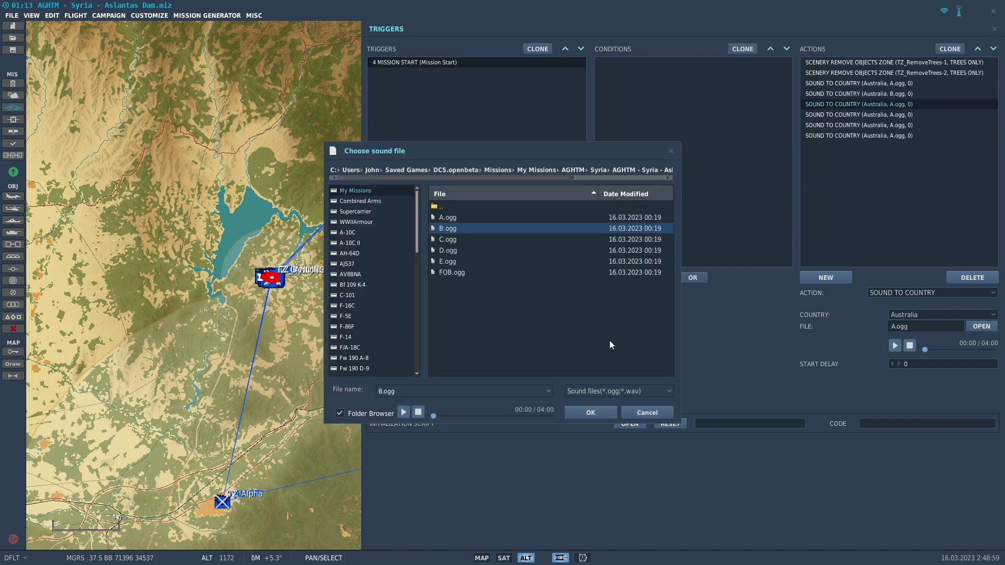
pyautogui.click(461, 238)
pyautogui.click(575, 410)
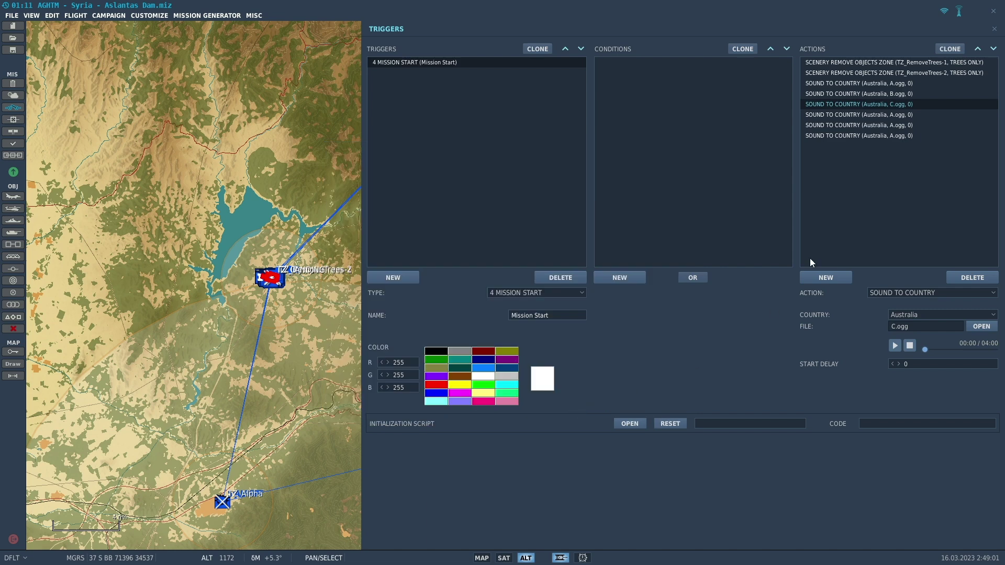
# Change the fourth sound action's file to D.ogg and the fifth one's to E.ogg
pyautogui.click(889, 114)
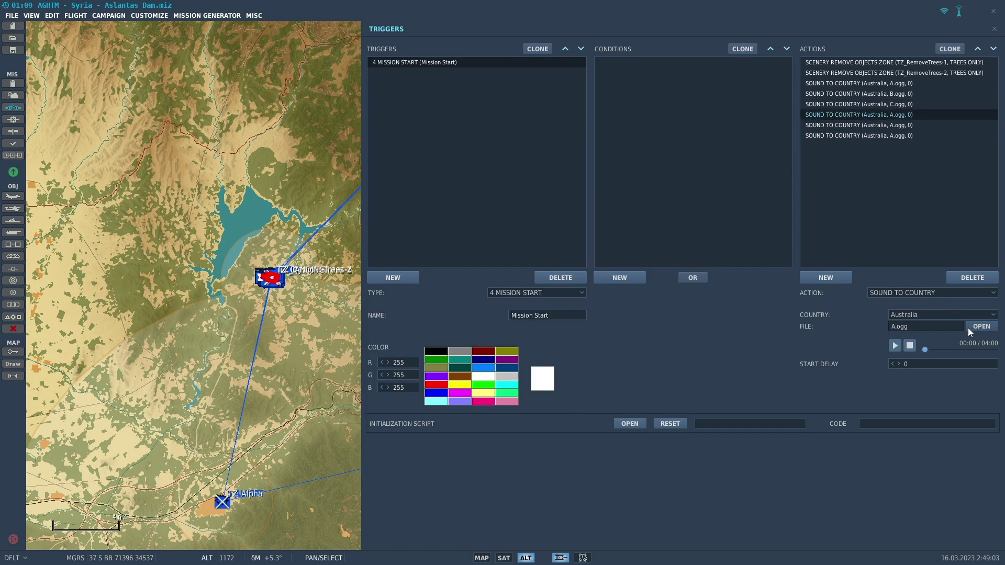
pyautogui.click(968, 329)
pyautogui.click(456, 252)
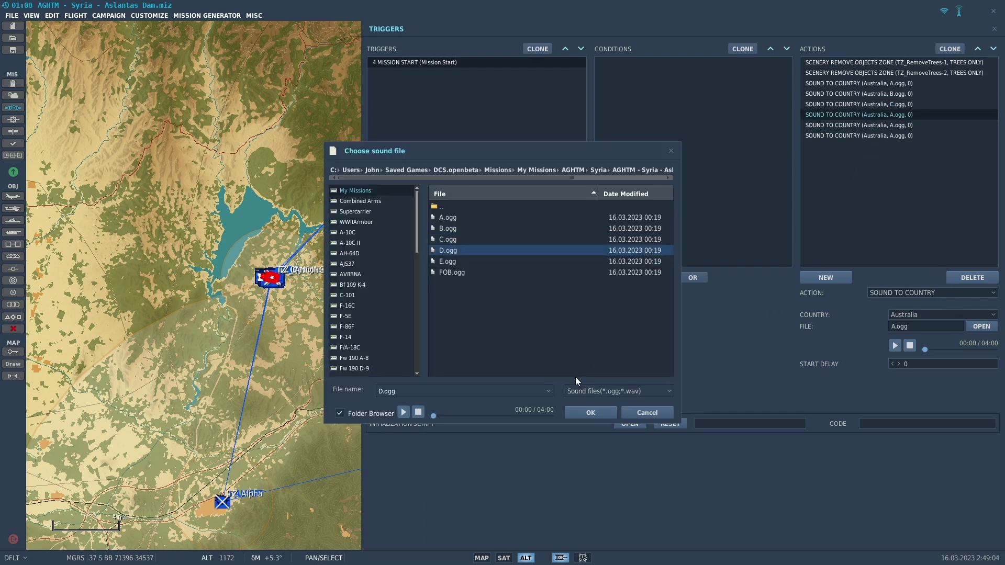
pyautogui.click(577, 411)
pyautogui.click(900, 125)
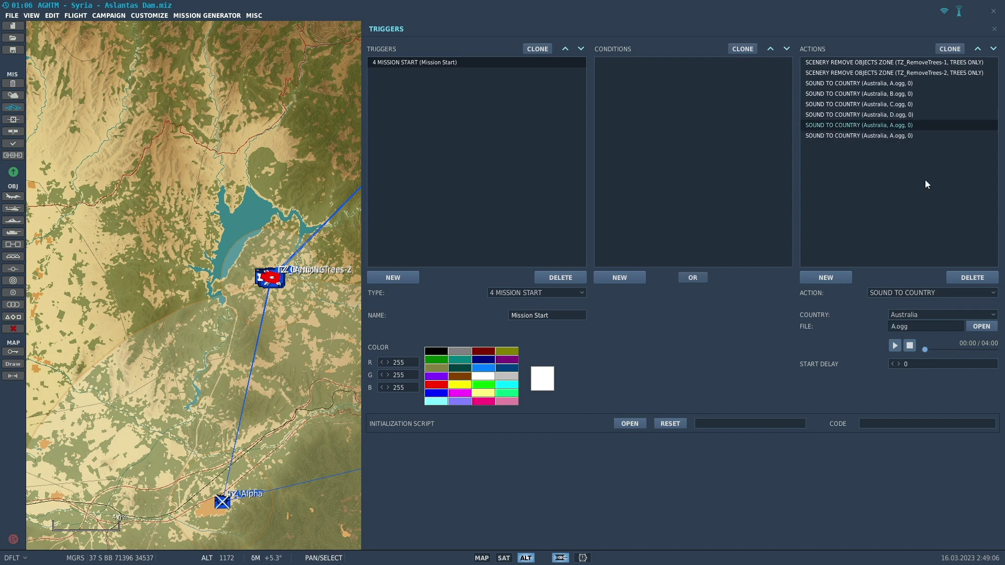
pyautogui.click(969, 324)
pyautogui.click(446, 262)
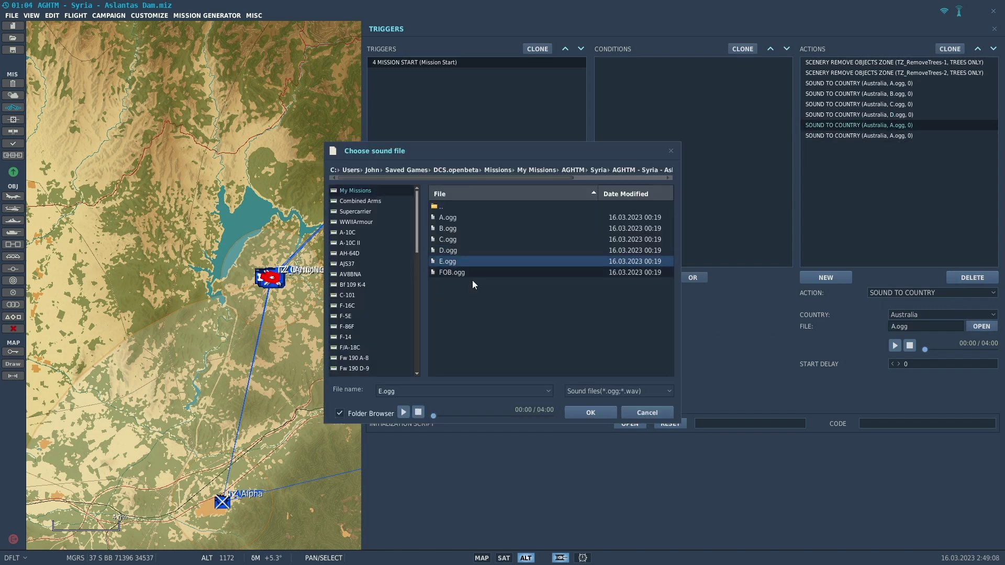
pyautogui.click(578, 414)
# Change the last sound action's file to FOB.ogg and save the mission
pyautogui.click(900, 137)
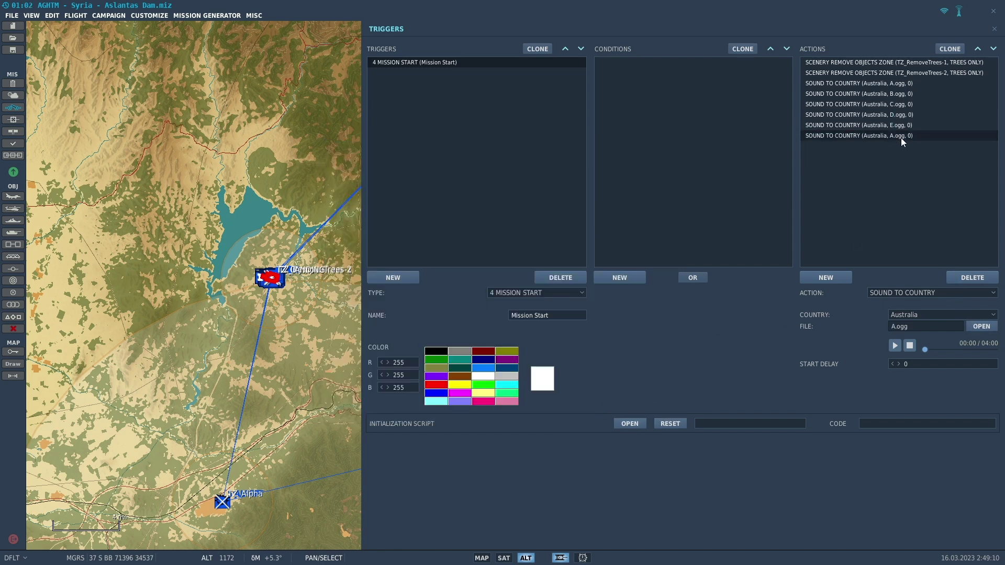
pyautogui.click(979, 324)
pyautogui.click(440, 272)
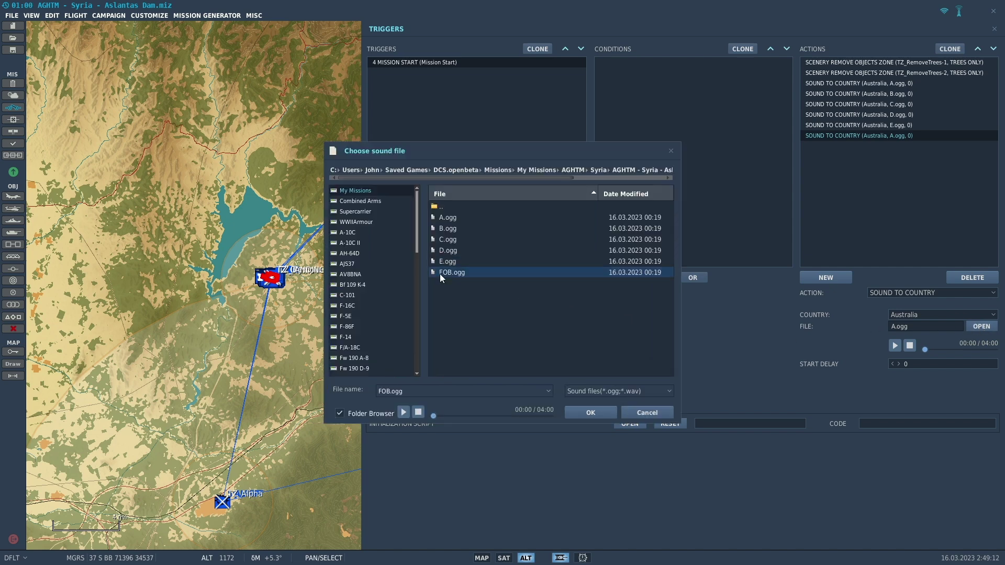
pyautogui.click(581, 412)
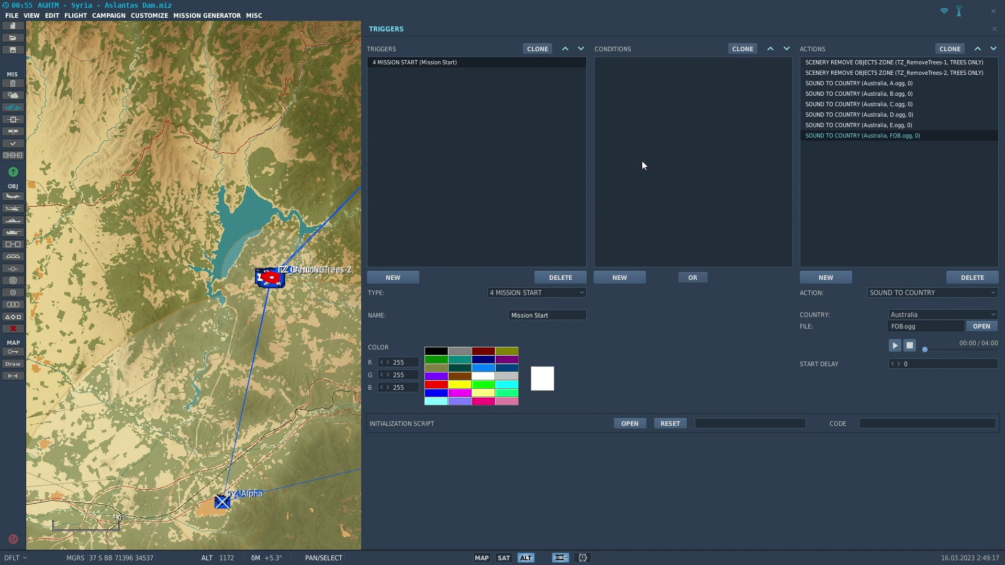
pyautogui.hotkey('ctrl', 's')
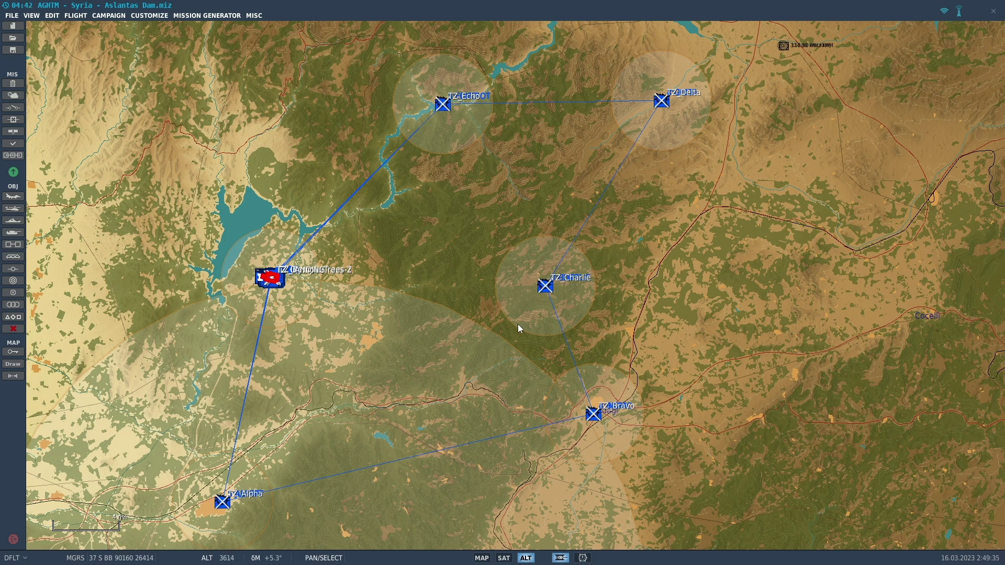
# Switch to the File Explorer window with the mission's Assets\Audio folder and deselect its two folders
pyautogui.hotkey('alt', 'Tab')
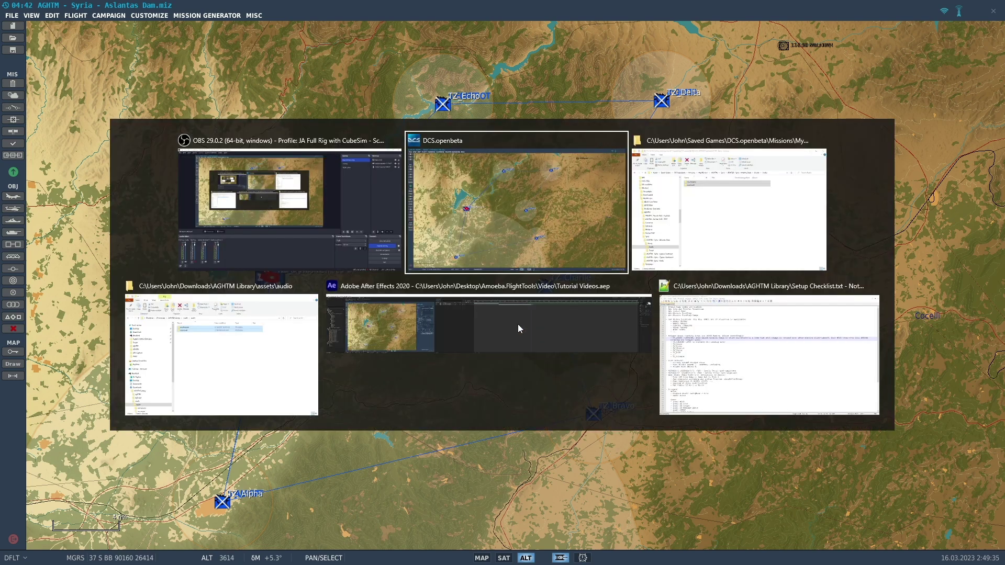
pyautogui.click(688, 218)
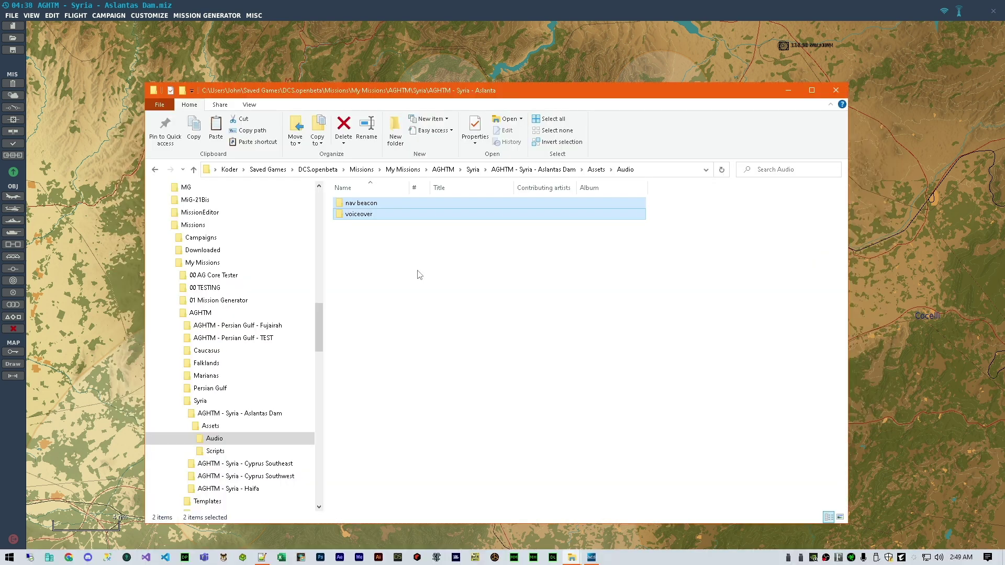
pyautogui.click(383, 268)
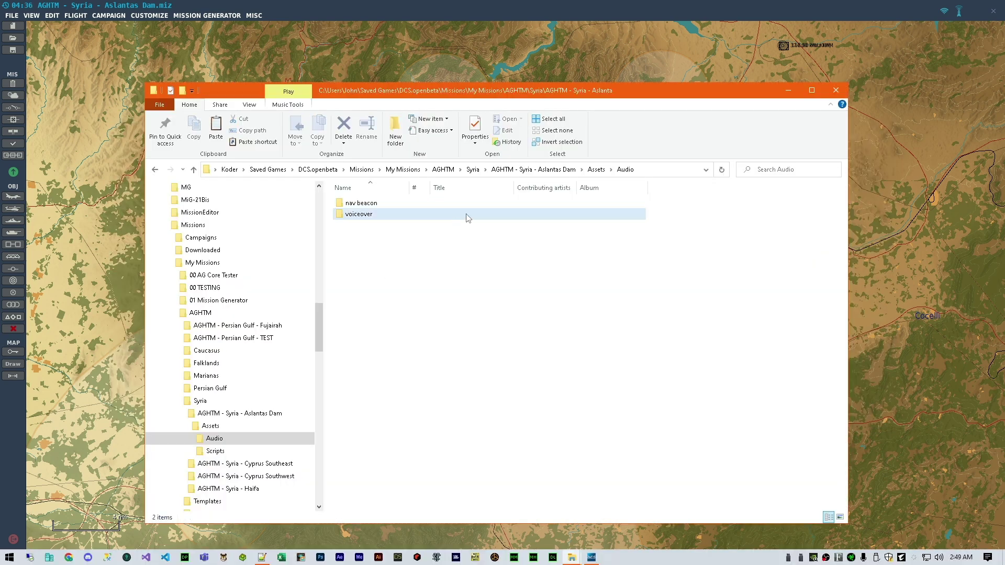
# Open the voiceover folder, look through its audio files and select Start3.ogg through Start3_6.ogg
pyautogui.doubleClick(375, 214)
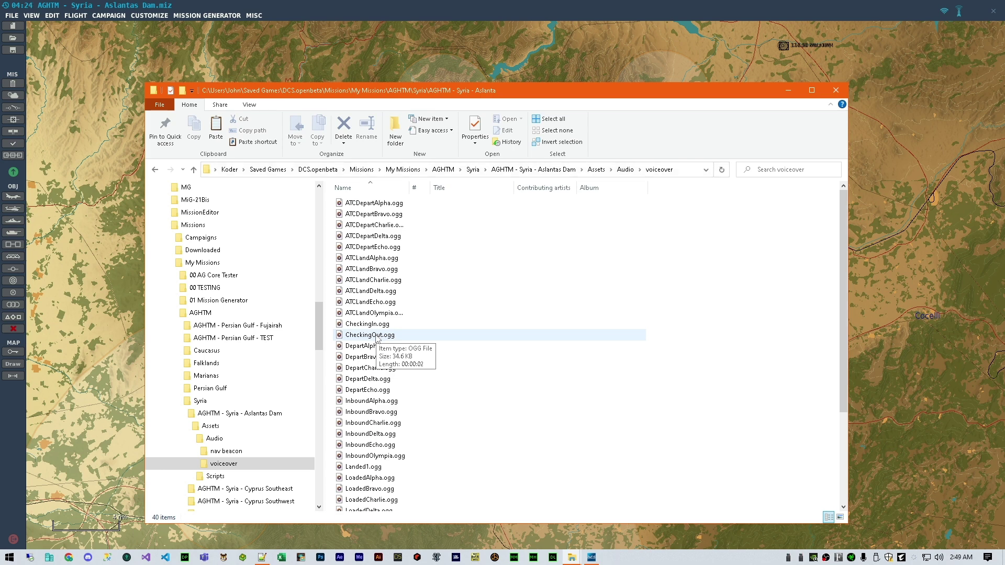
pyautogui.scroll(-4, 376, 339)
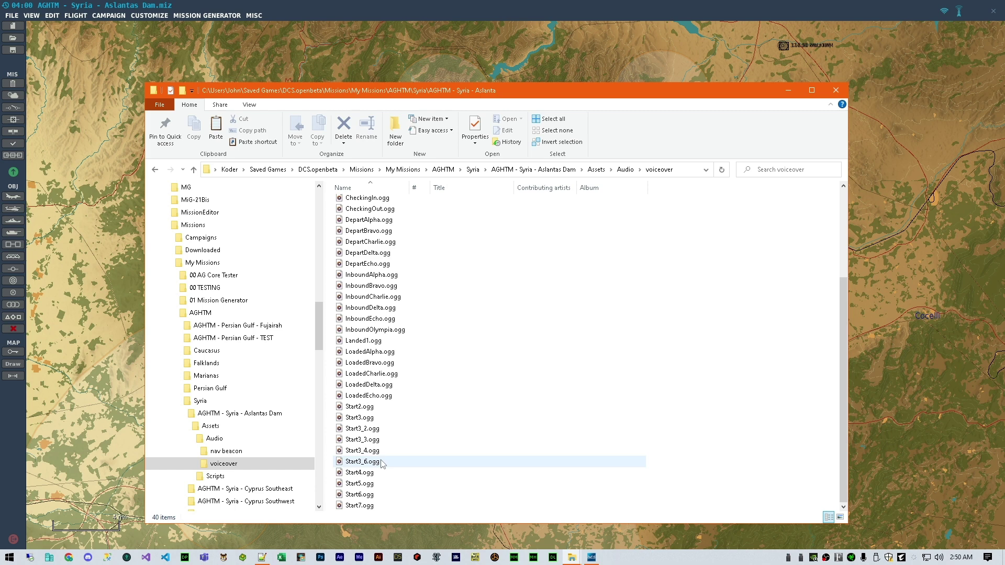
pyautogui.click(374, 422)
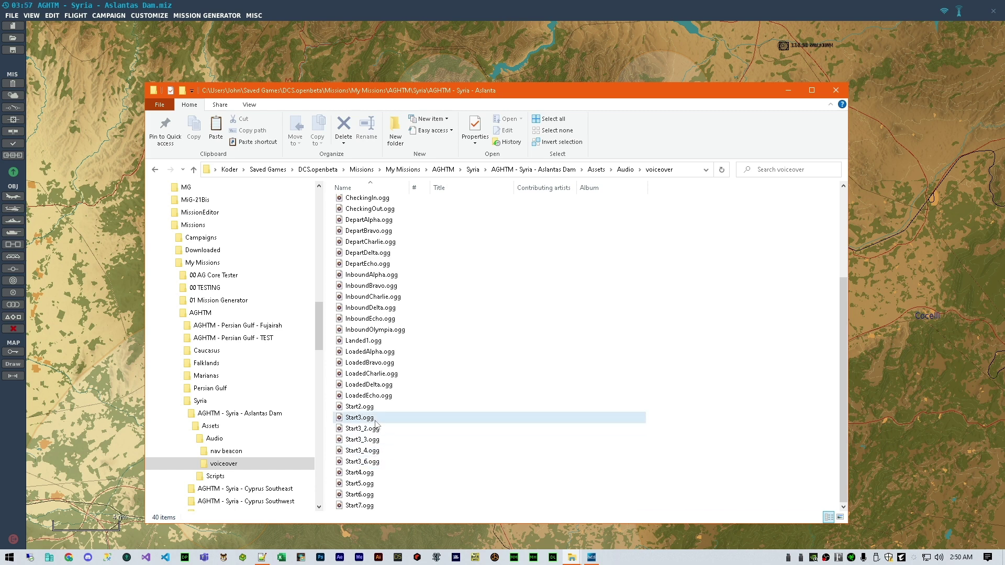
pyautogui.keyDown('shift'); pyautogui.click(372, 463); pyautogui.keyUp('shift')
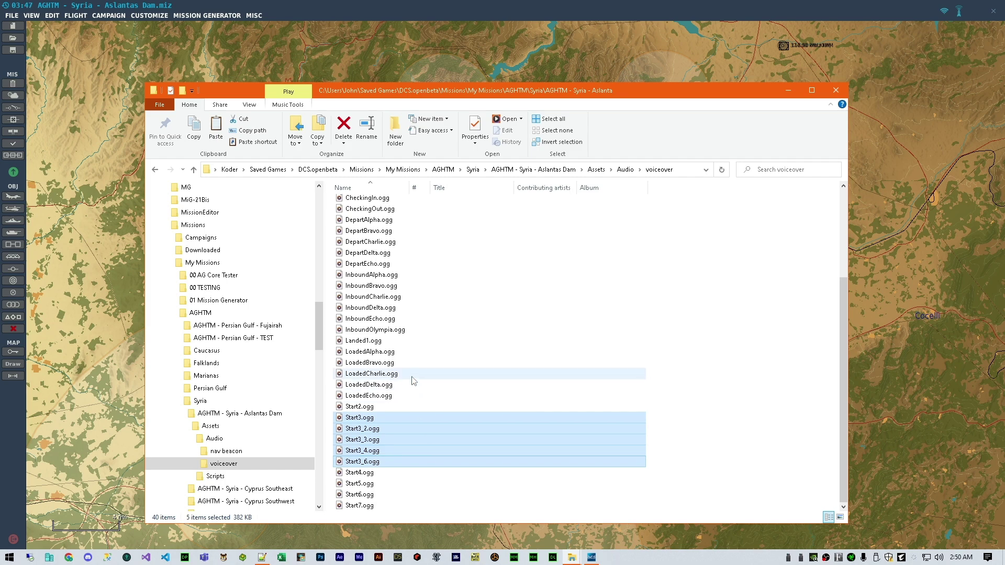
pyautogui.scroll(1, 413, 301)
pyautogui.scroll(5, 410, 298)
pyautogui.scroll(-5, 387, 243)
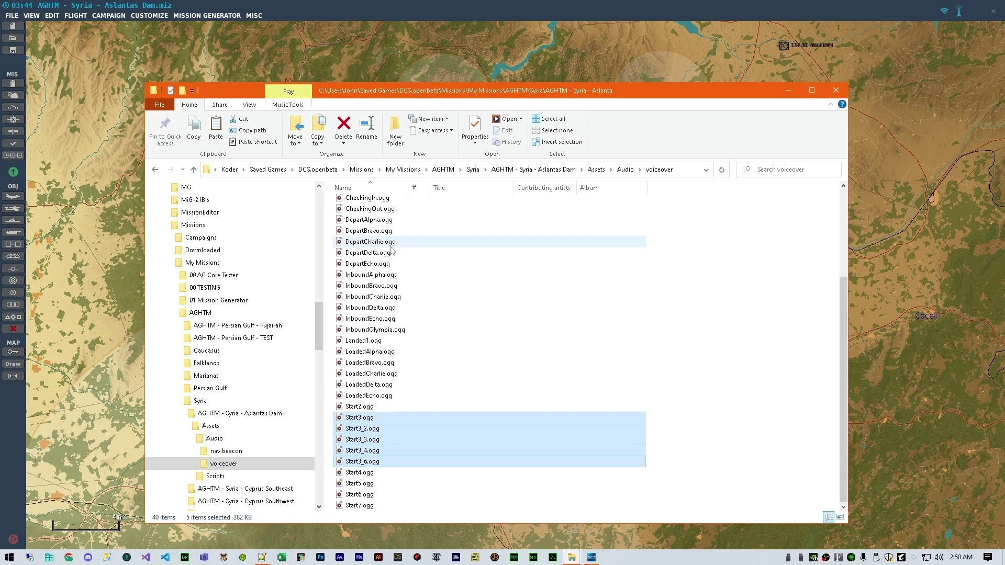
# Select all voiceover files except Start3_2.ogg, Start3_3.ogg, Start3_4.ogg and Start3_6.ogg
pyautogui.hotkey('ctrl', 'a')
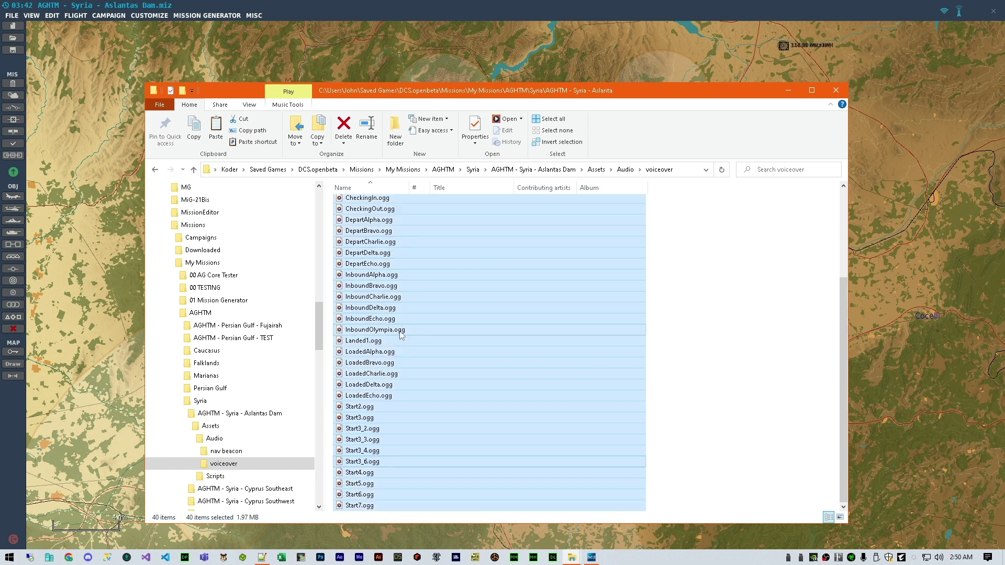
pyautogui.keyDown('ctrl'); pyautogui.click(366, 428); pyautogui.keyUp('ctrl')
pyautogui.keyDown('ctrl'); pyautogui.click(367, 439); pyautogui.keyUp('ctrl')
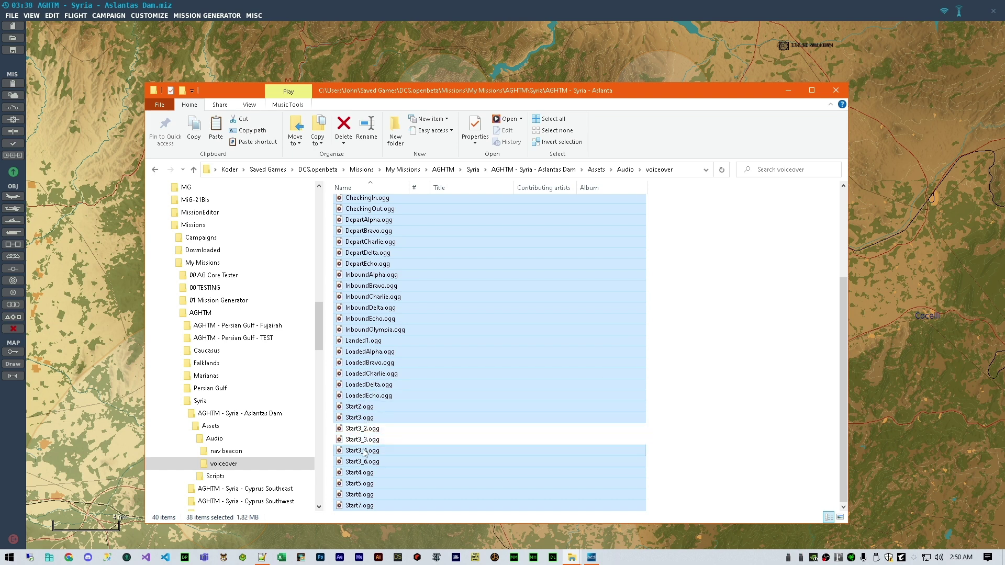
pyautogui.keyDown('ctrl'); pyautogui.click(367, 450); pyautogui.keyUp('ctrl')
pyautogui.keyDown('ctrl'); pyautogui.click(366, 461); pyautogui.keyUp('ctrl')
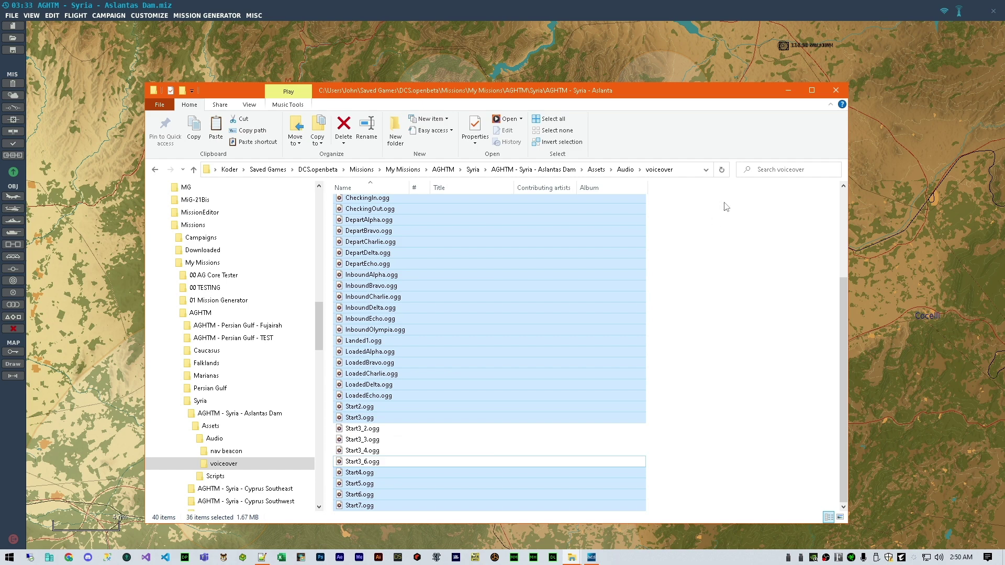
# Return to the mission editor and clone the Mission Start trigger's FOB.ogg sound action
pyautogui.click(787, 90)
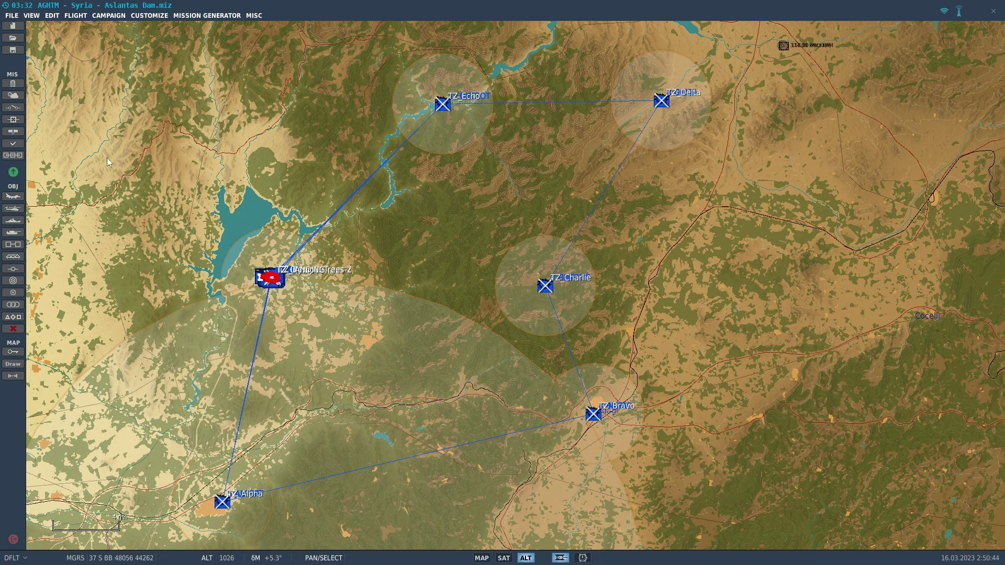
pyautogui.click(13, 108)
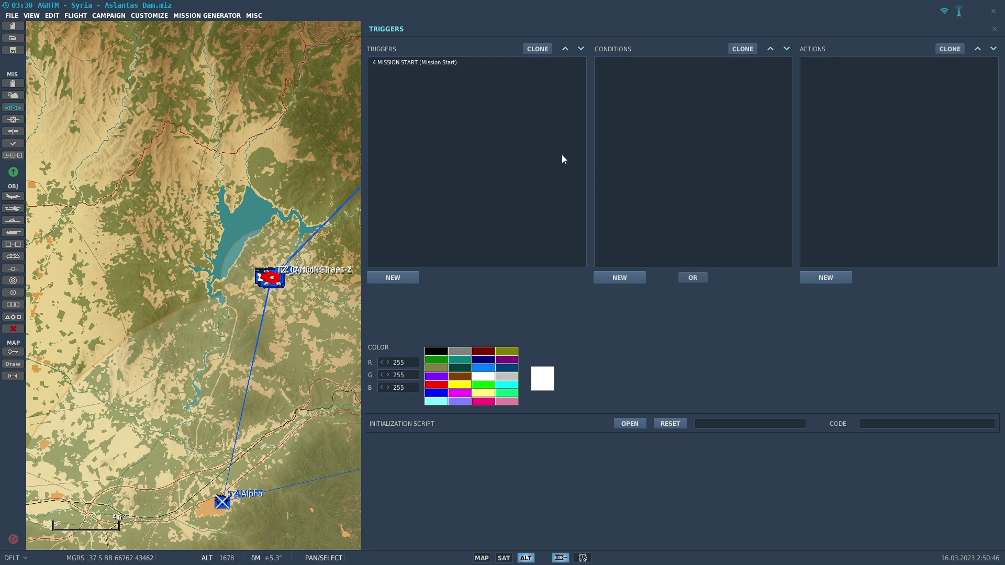
pyautogui.click(459, 61)
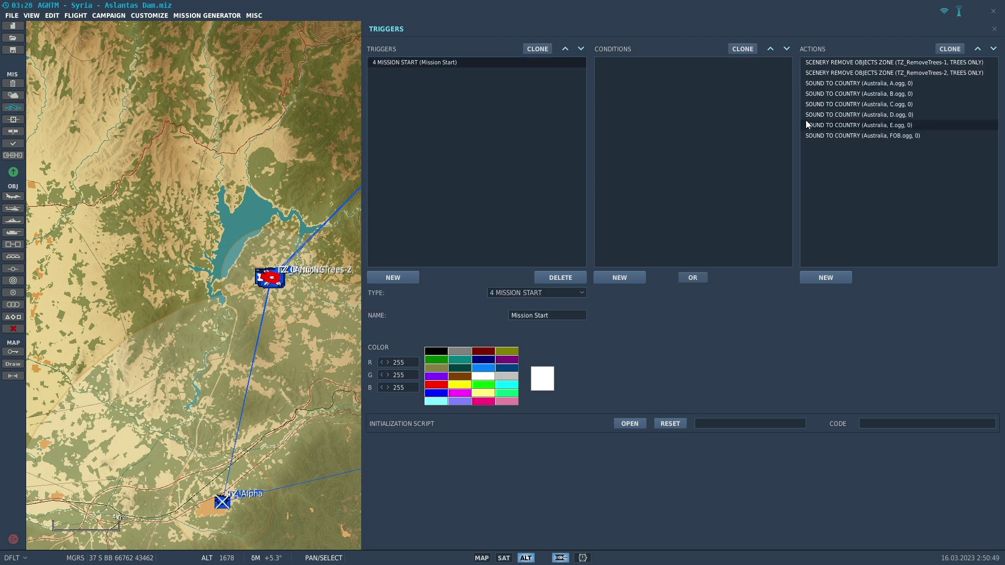
pyautogui.click(869, 135)
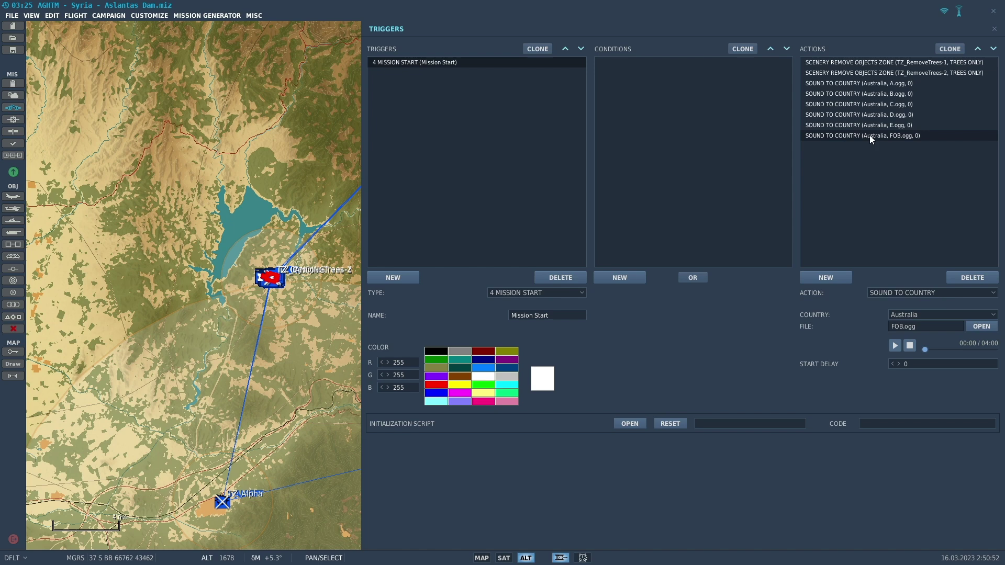
pyautogui.click(949, 48)
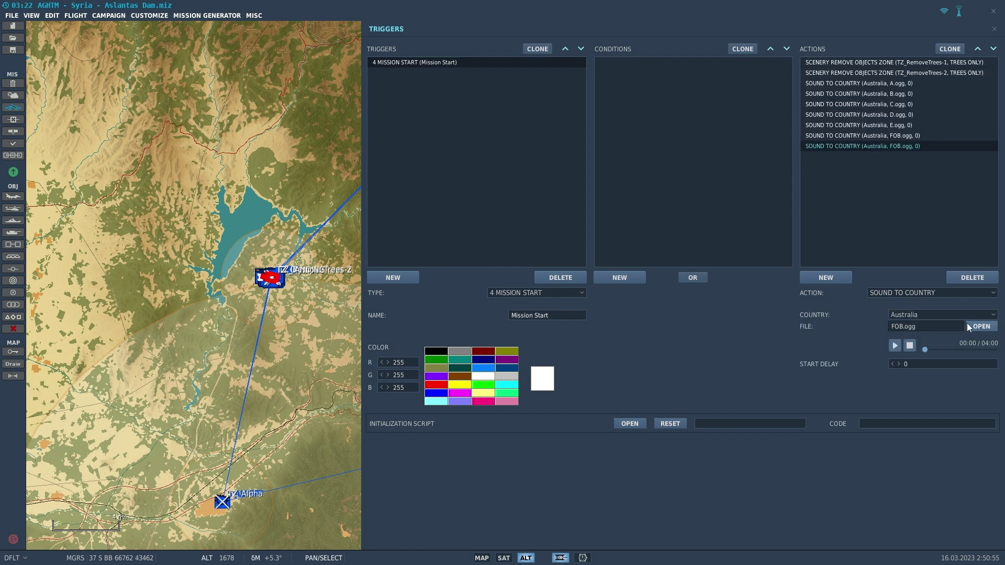
# Change the cloned sound action's file to ATCDepartAlpha.ogg from the voiceover folder, enlarging the file chooser to show more files
pyautogui.click(972, 326)
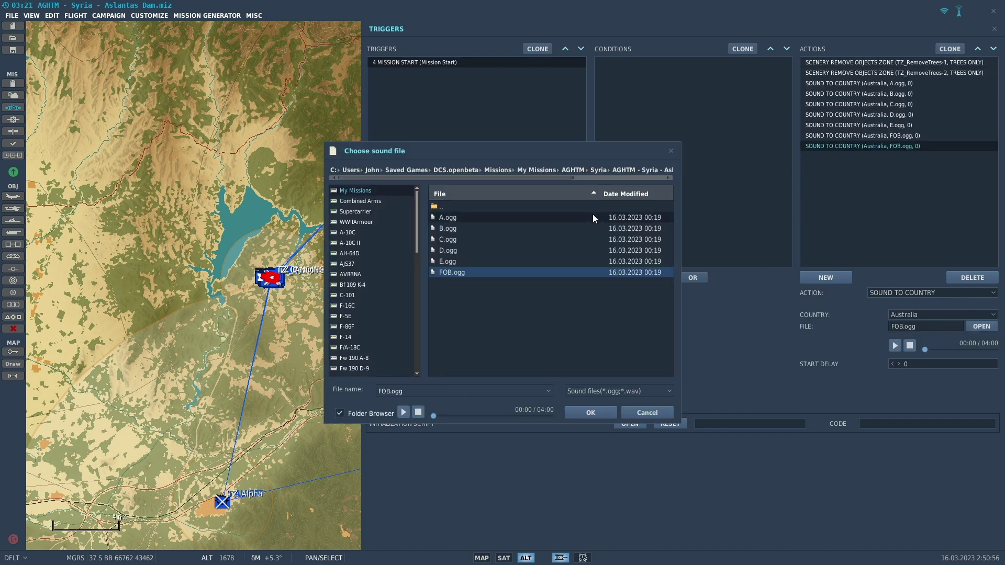
pyautogui.doubleClick(440, 208)
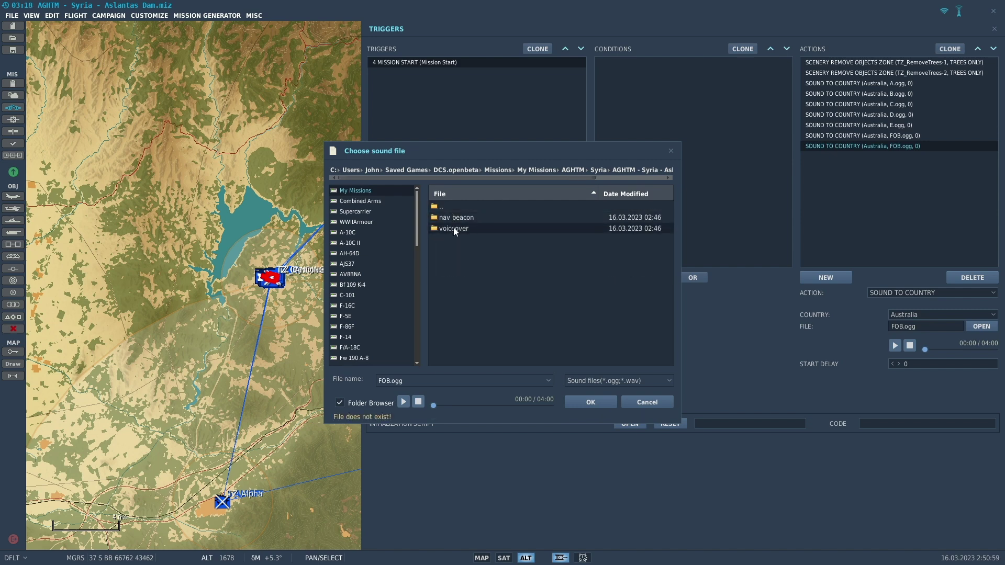
pyautogui.doubleClick(453, 228)
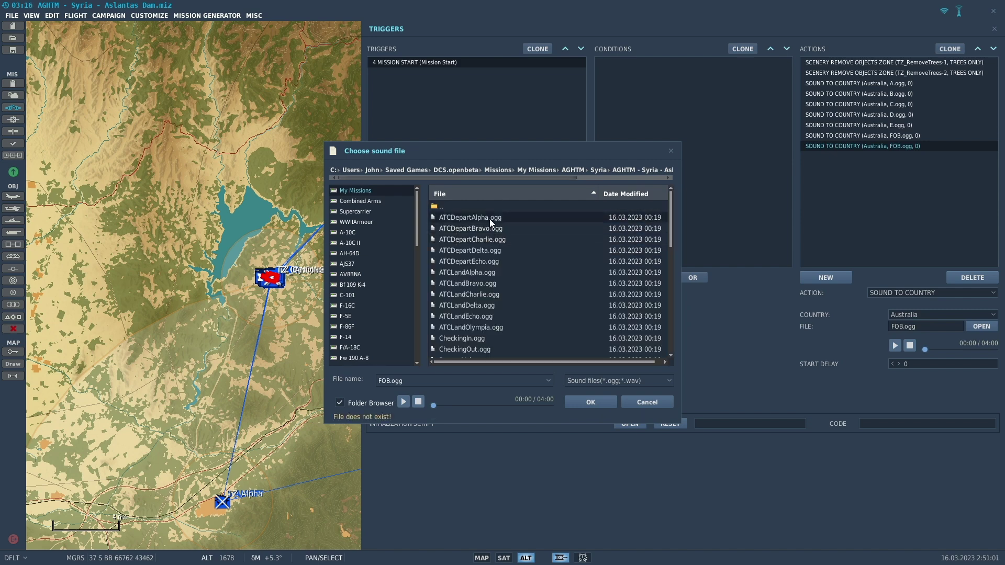
pyautogui.moveTo(467, 148); pyautogui.dragTo(318, 77)
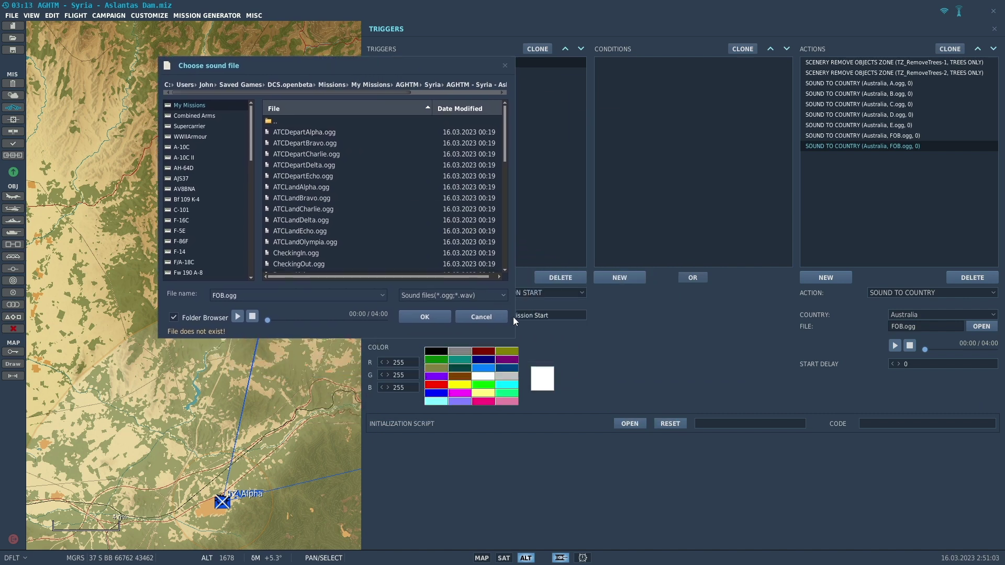
pyautogui.moveTo(514, 337); pyautogui.dragTo(817, 512)
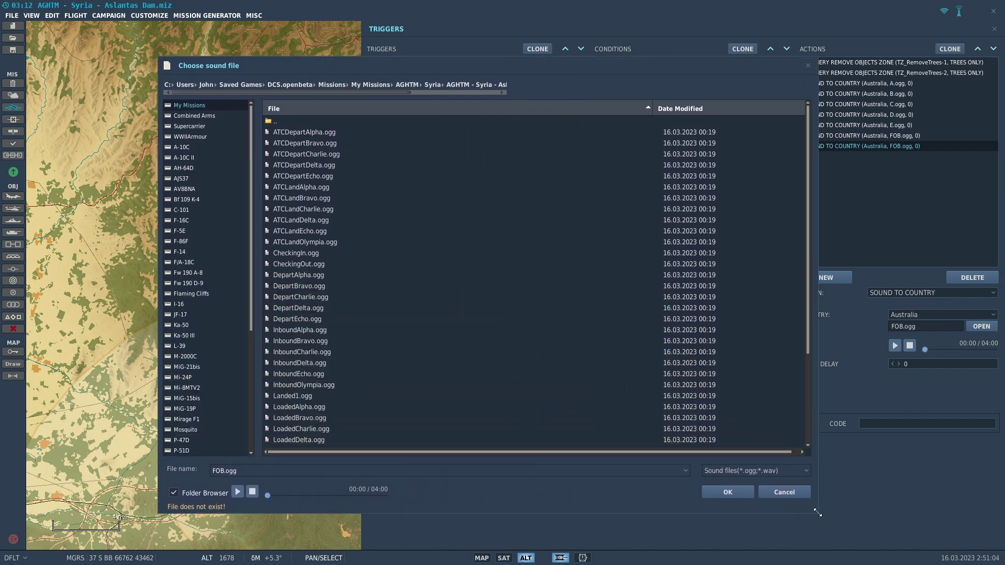
pyautogui.click(307, 133)
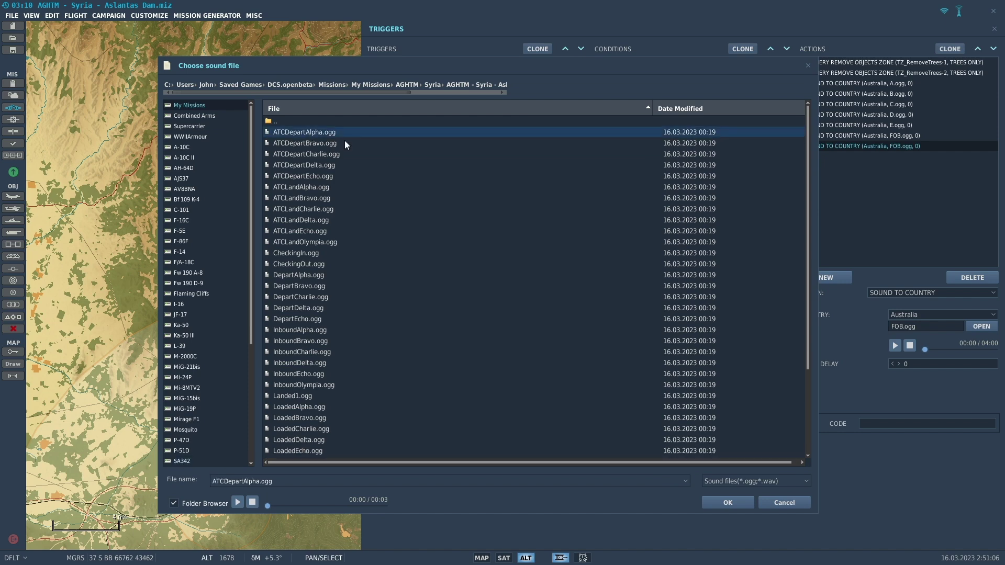
pyautogui.click(729, 500)
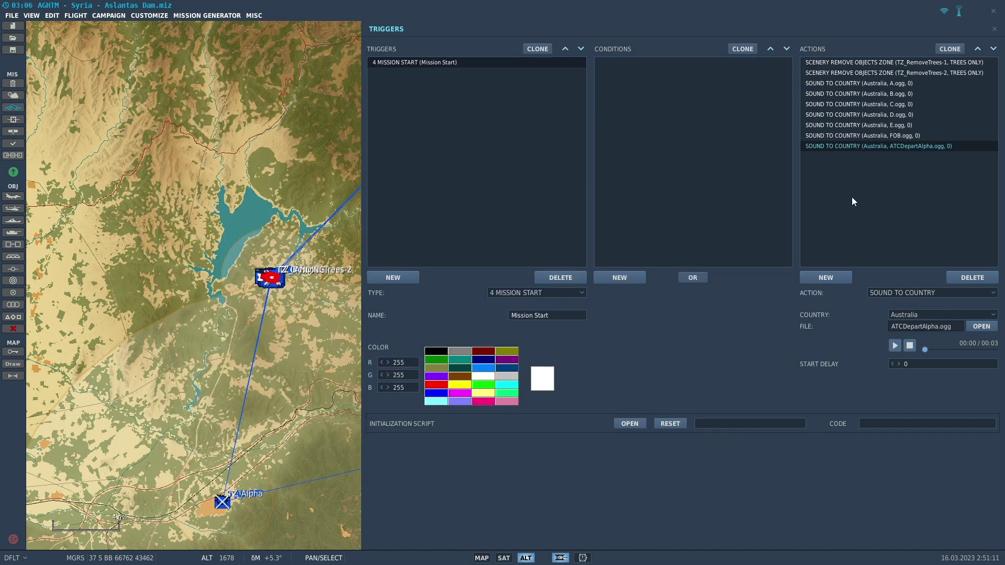
# Clone the ATCDepartAlpha.ogg sound action repeatedly to create a long run of SOUND TO COUNTRY actions for the other voiceover files
pyautogui.click(946, 49)
pyautogui.click(946, 50)
pyautogui.click(946, 49)
pyautogui.click(946, 50)
pyautogui.click(946, 49)
pyautogui.click(945, 49)
pyautogui.click(946, 49)
pyautogui.click(944, 48)
pyautogui.click(944, 48)
pyautogui.click(943, 48)
pyautogui.click(944, 48)
pyautogui.click(944, 49)
pyautogui.click(944, 48)
pyautogui.click(944, 48)
pyautogui.click(943, 48)
pyautogui.click(944, 48)
pyautogui.click(944, 48)
pyautogui.click(944, 48)
pyautogui.click(944, 48)
pyautogui.click(944, 48)
pyautogui.click(944, 48)
pyautogui.click(944, 48)
pyautogui.click(944, 48)
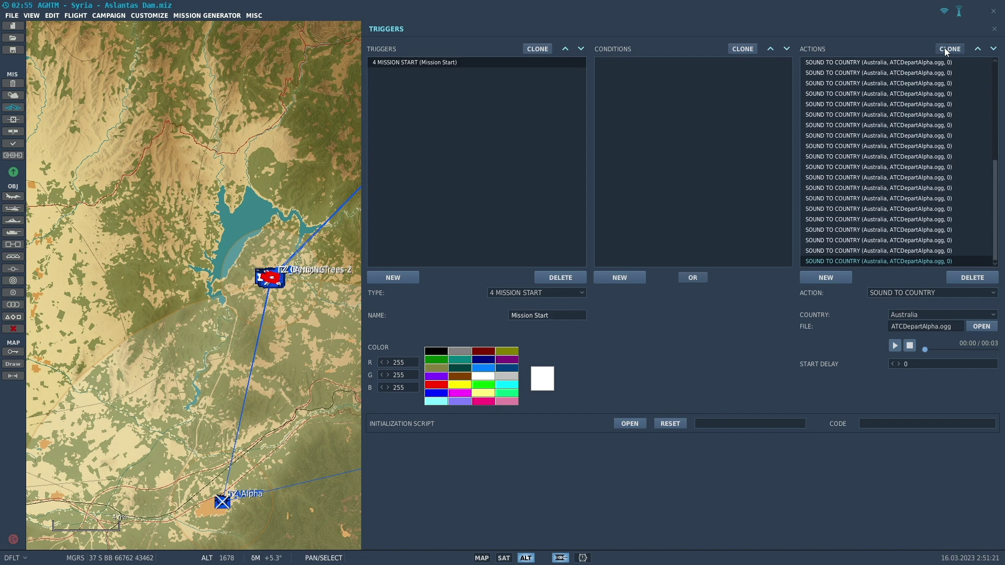
pyautogui.click(944, 48)
pyautogui.click(943, 48)
# Change the second voiceover action's file to ATCDepartBravo.ogg and the third one's to ATCDepartCharlie.ogg
pyautogui.moveTo(997, 197); pyautogui.dragTo(998, 90)
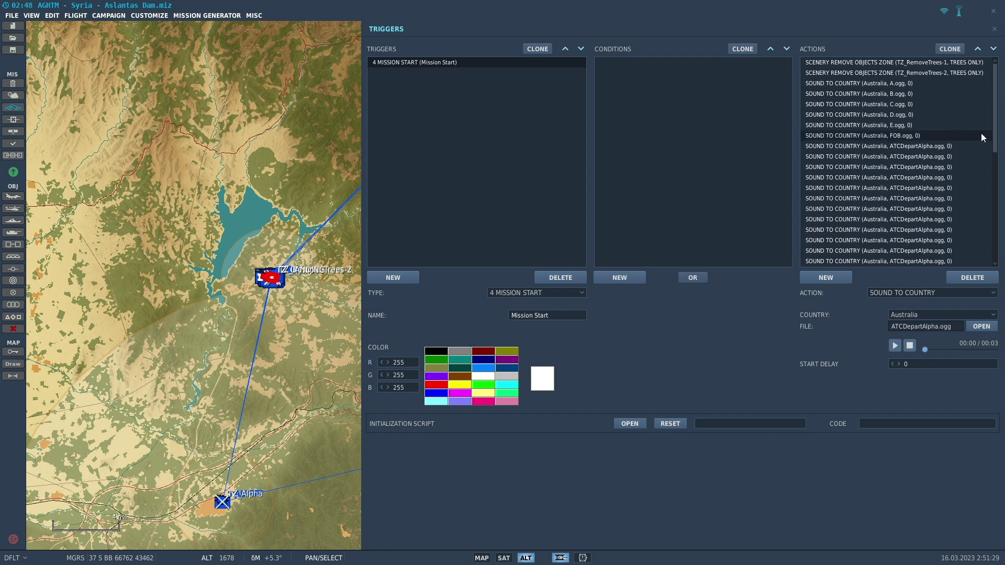
pyautogui.moveTo(995, 135); pyautogui.dragTo(996, 147)
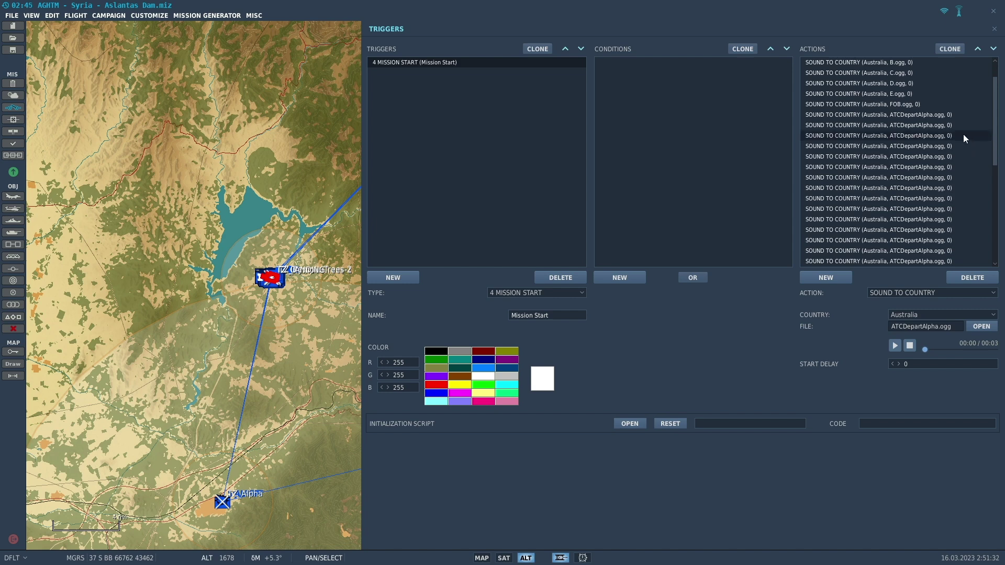
pyautogui.click(921, 125)
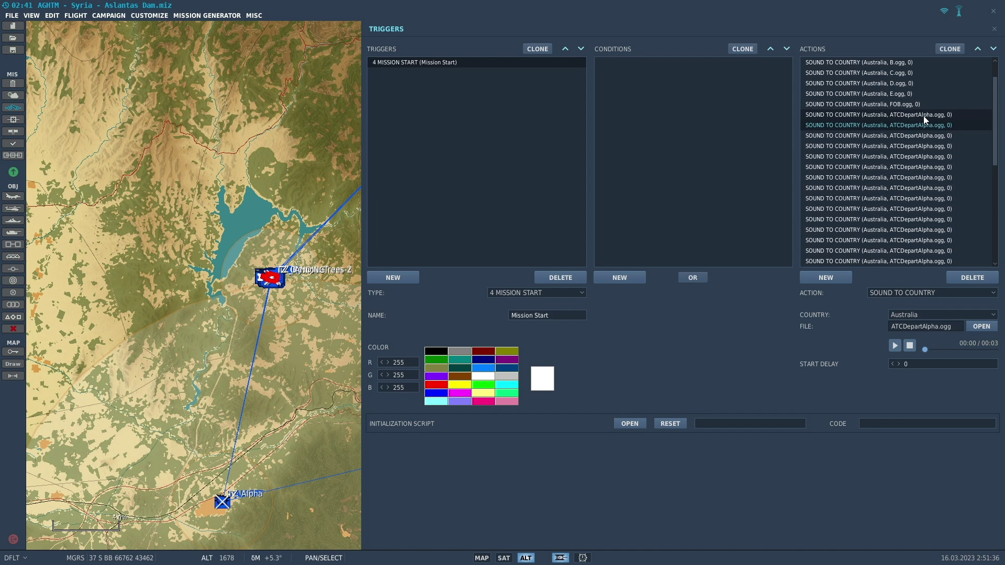
pyautogui.click(976, 326)
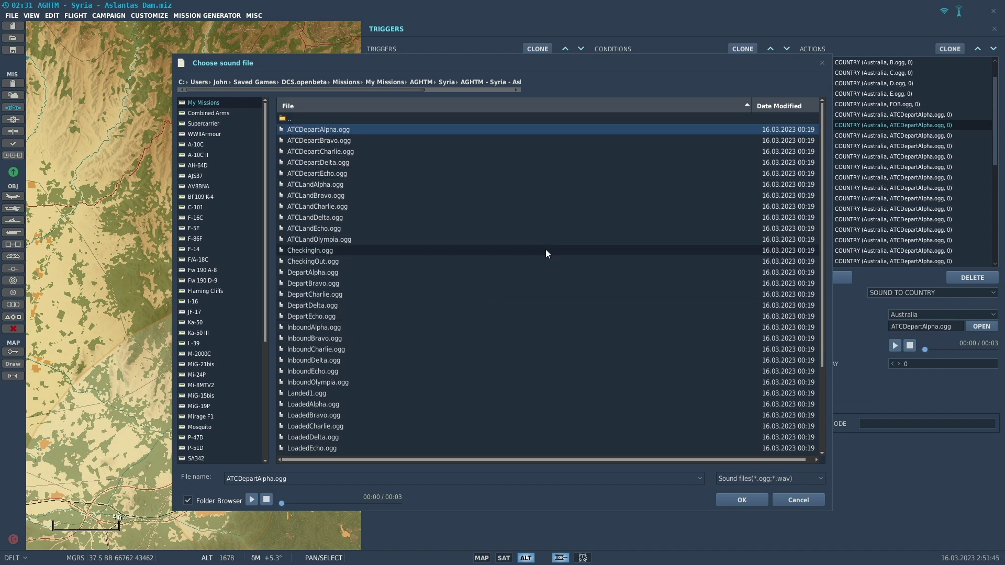
pyautogui.press('Down')
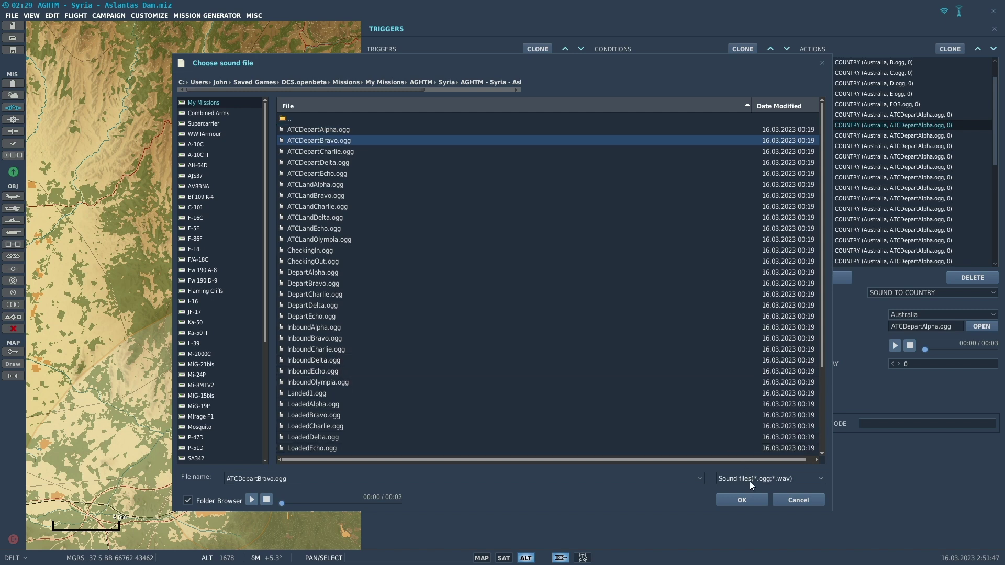
pyautogui.click(742, 500)
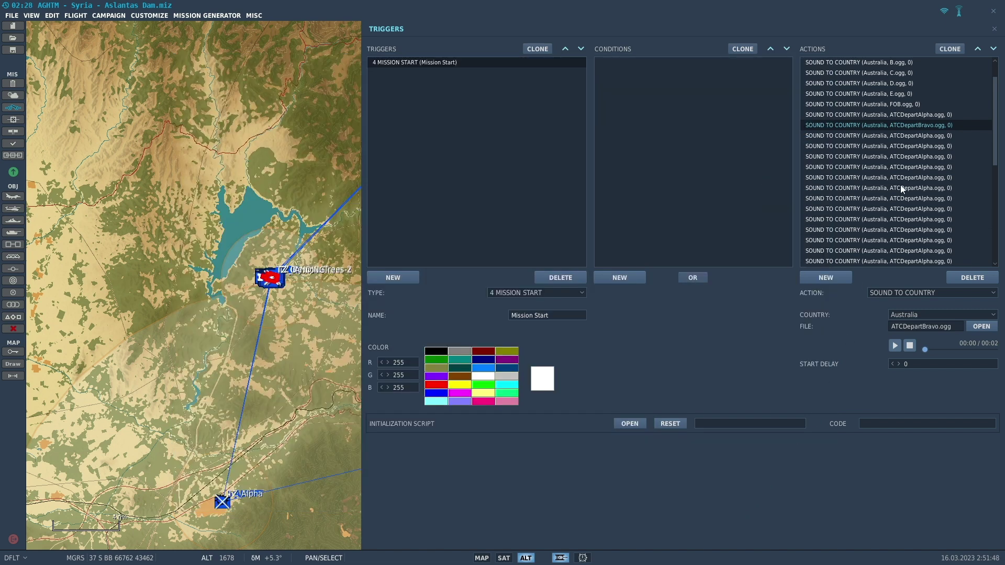
pyautogui.click(921, 135)
pyautogui.click(980, 326)
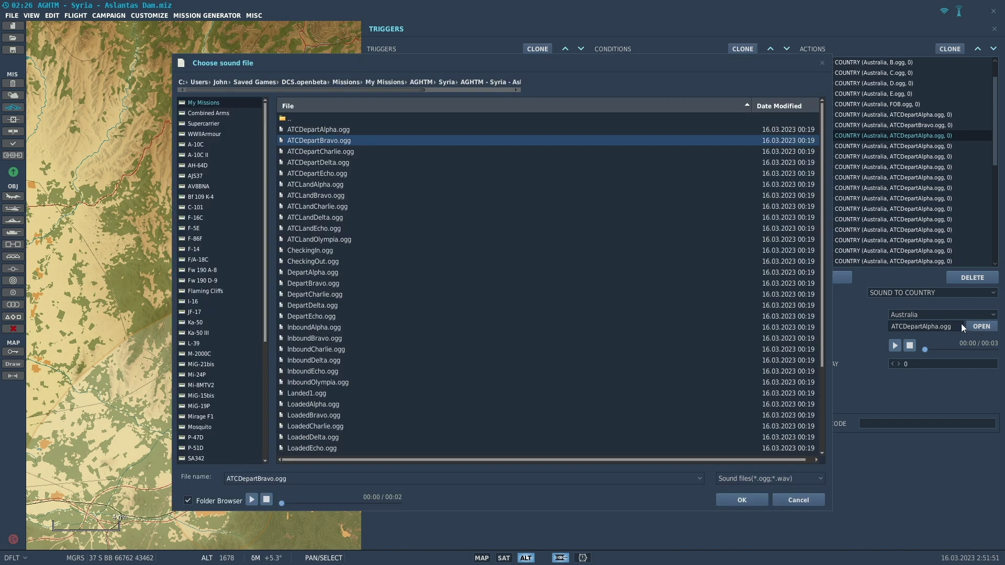
pyautogui.press('Down')
pyautogui.click(749, 497)
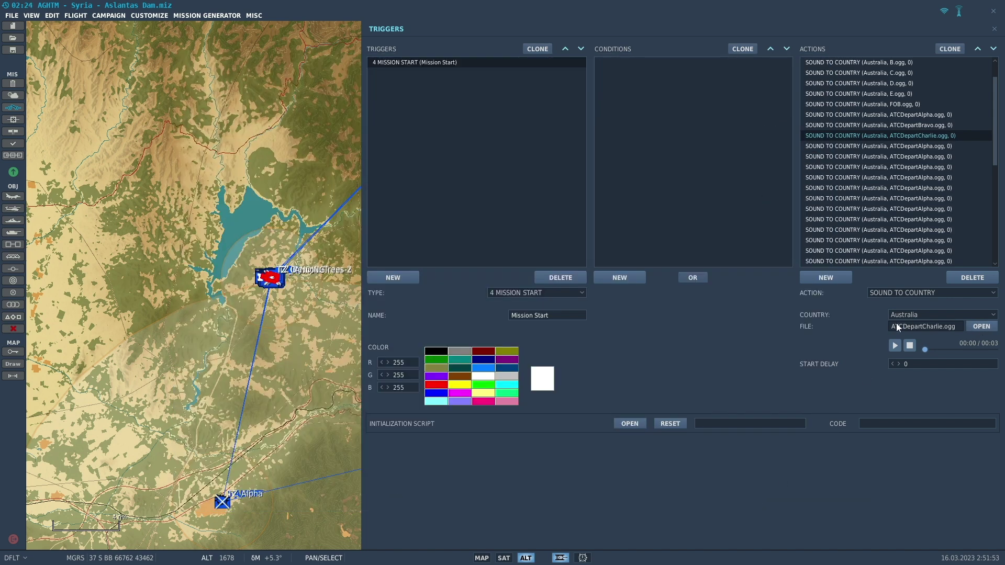
# Change the fourth voiceover action's file to ATCDepartDelta.ogg and the fifth one's to ATCDepartEcho.ogg
pyautogui.click(943, 146)
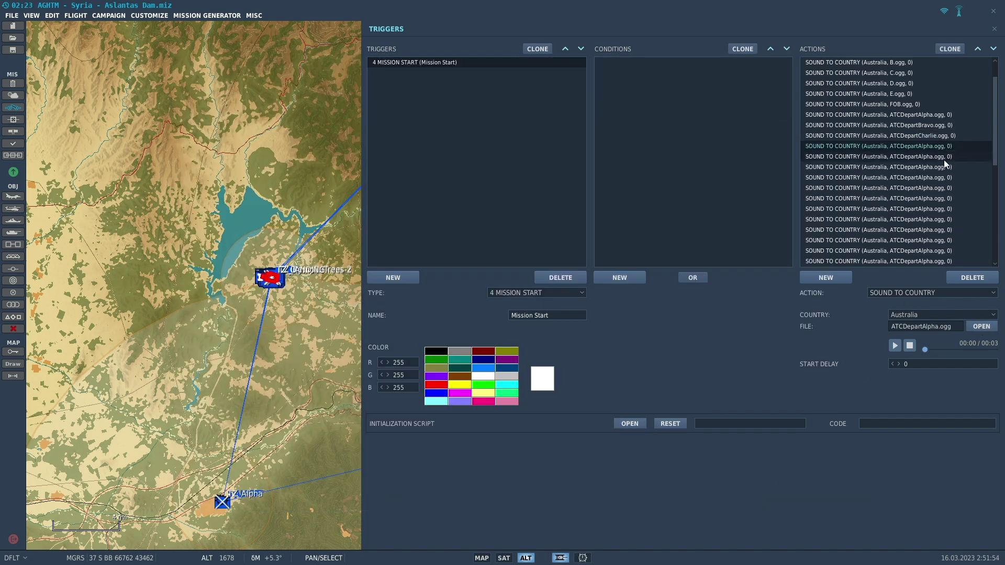
pyautogui.click(974, 326)
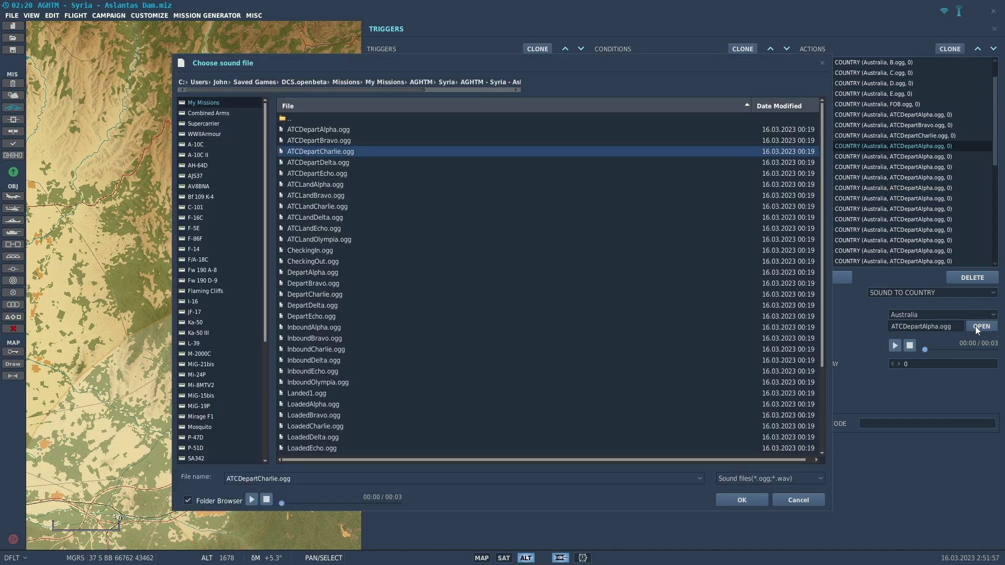
pyautogui.press('Down')
pyautogui.click(749, 499)
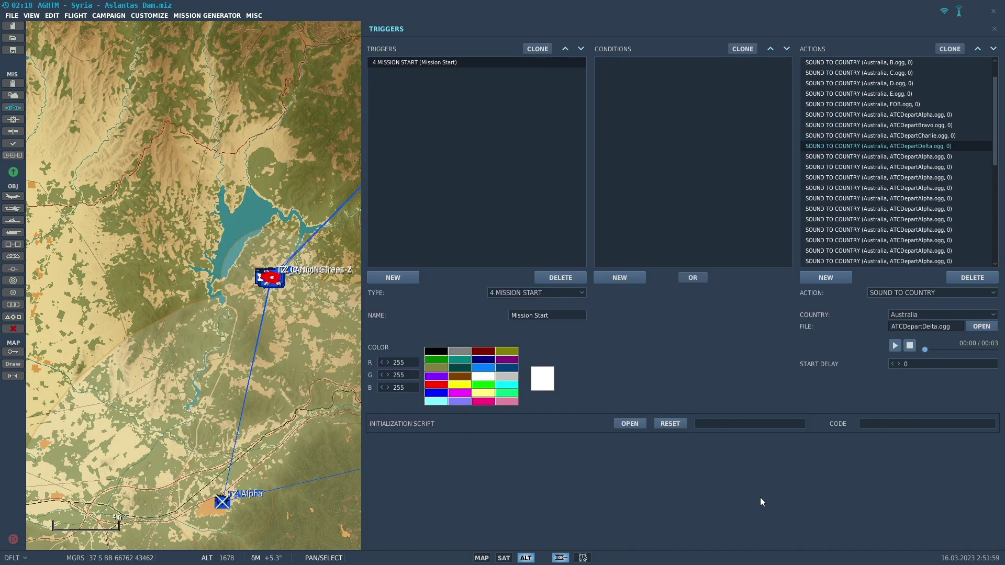
pyautogui.click(941, 158)
pyautogui.click(977, 326)
pyautogui.press('Down')
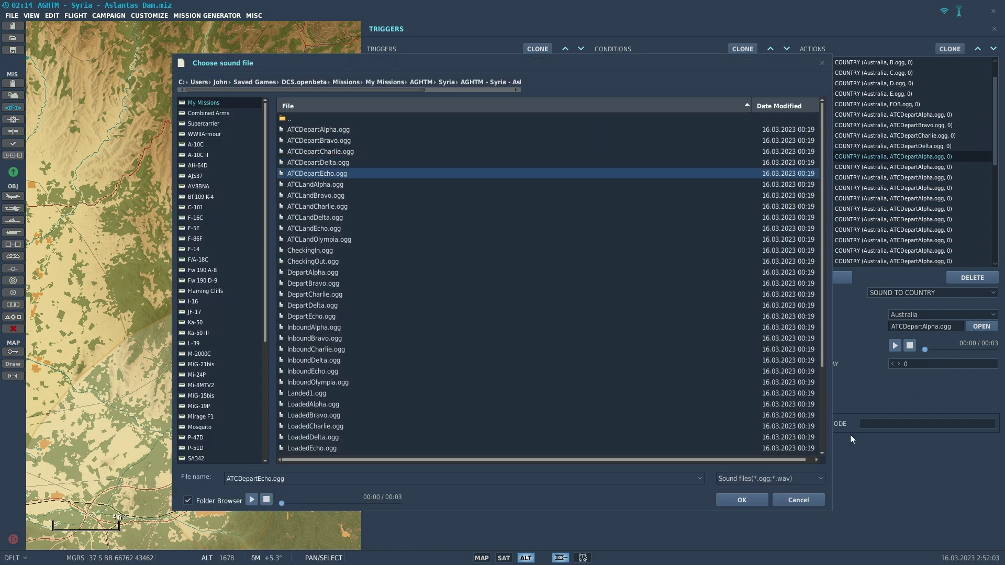
pyautogui.click(750, 498)
# Change the sixth voiceover action's file to ATCLandAlpha.ogg and the seventh one's to ATCLandBravo.ogg
pyautogui.click(942, 168)
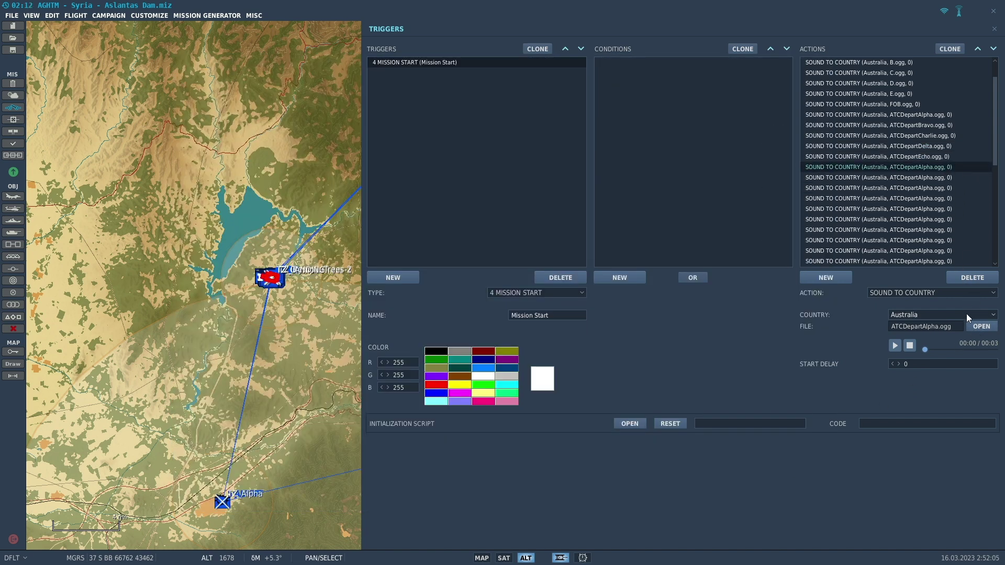
pyautogui.click(971, 327)
pyautogui.press('Down')
pyautogui.click(738, 497)
pyautogui.click(949, 177)
pyautogui.click(975, 323)
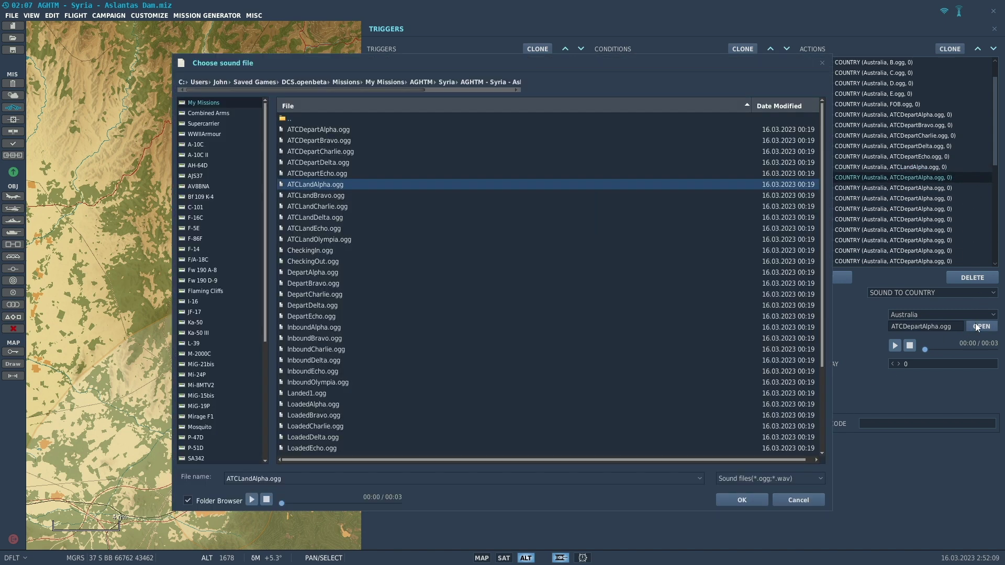
pyautogui.press('Down')
pyautogui.click(747, 501)
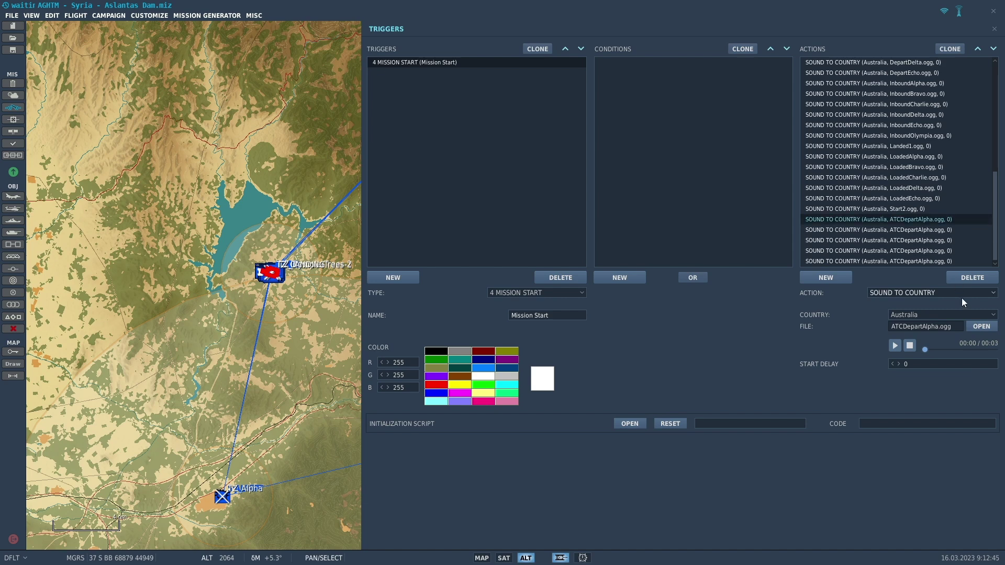
# Change the file of the cloned sound action following Start2.ogg to Start3.ogg
pyautogui.click(976, 326)
pyautogui.scroll(-3, 406, 323)
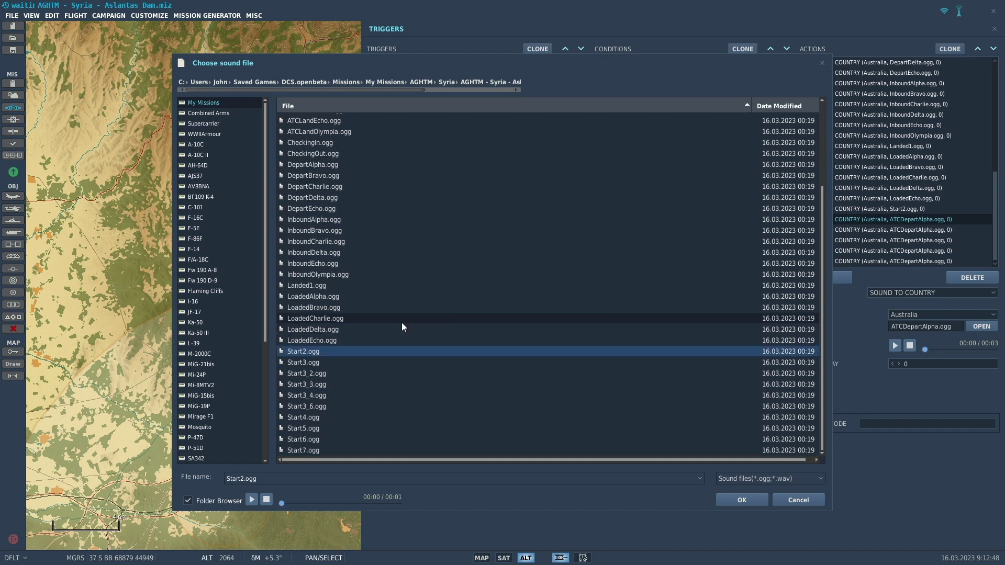
pyautogui.click(315, 364)
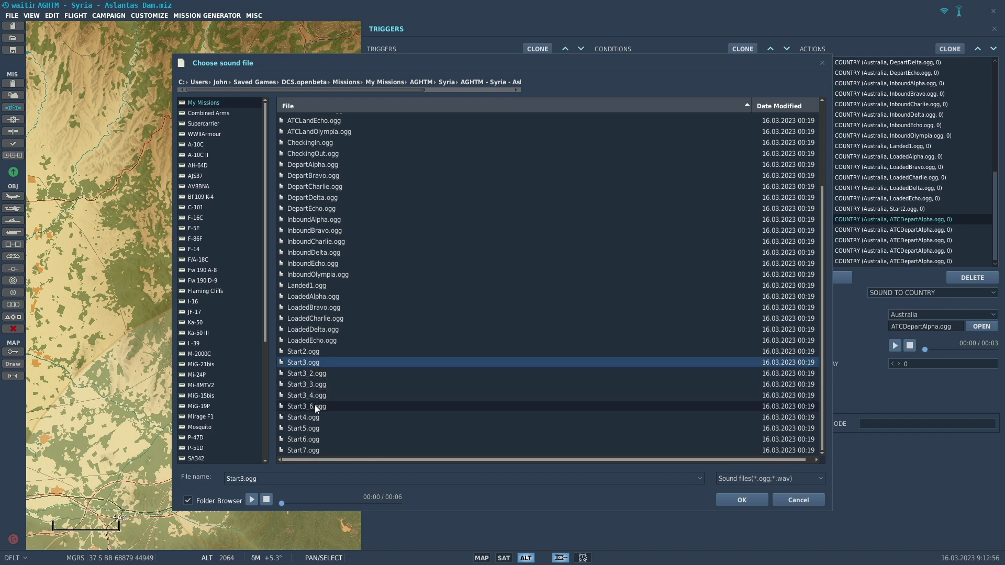
pyautogui.click(743, 498)
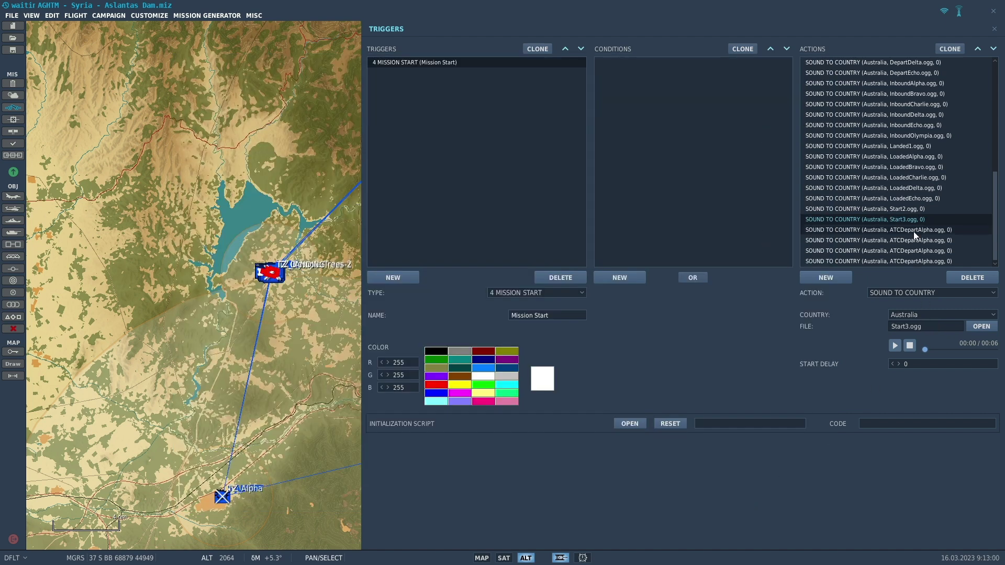
# Change the sound action following Start3.ogg to play Start4.ogg, skipping the alternative Start3 variants
pyautogui.click(976, 326)
pyautogui.press('Down')
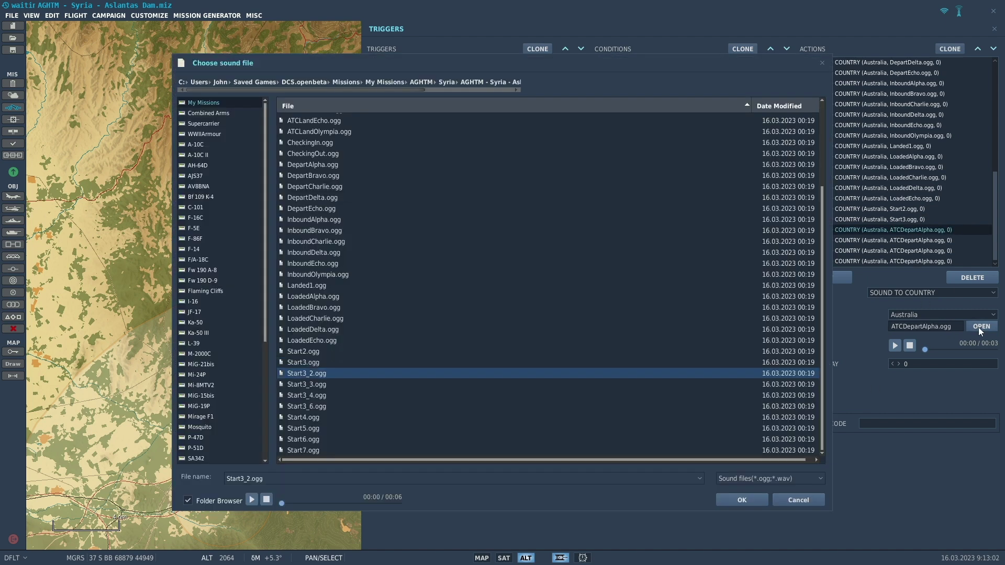
pyautogui.press('Down')
pyautogui.press('Down')
pyautogui.press('Down')
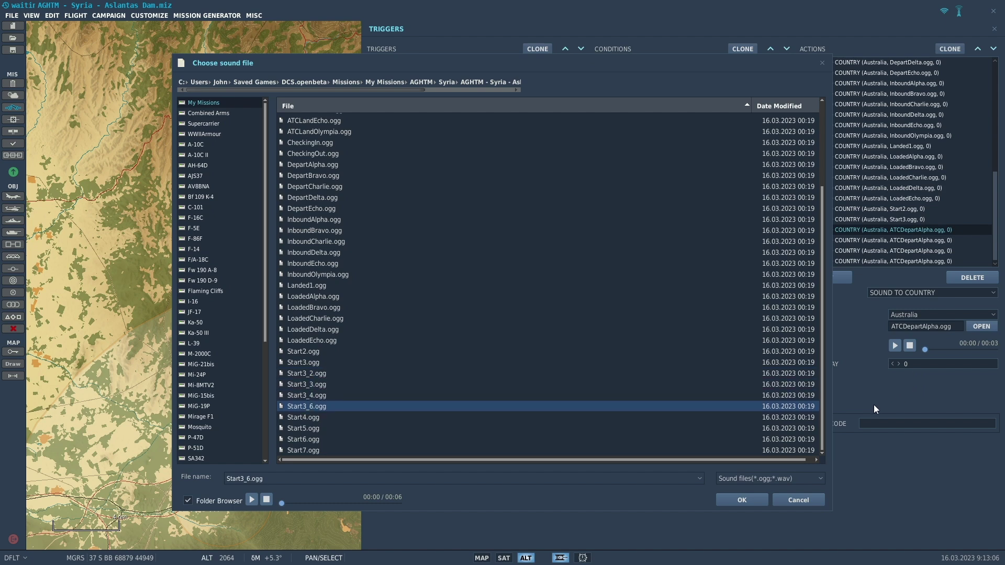
pyautogui.press('Down')
pyautogui.click(742, 499)
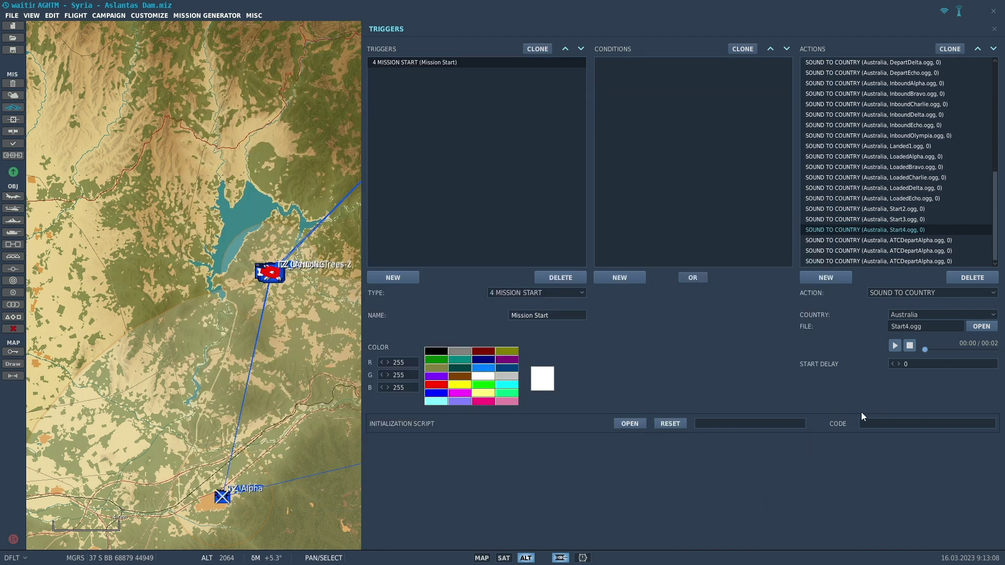
# Set the files of the next two cloned sound actions to Start5.ogg and Start6.ogg
pyautogui.click(944, 241)
pyautogui.click(981, 326)
pyautogui.click(554, 428)
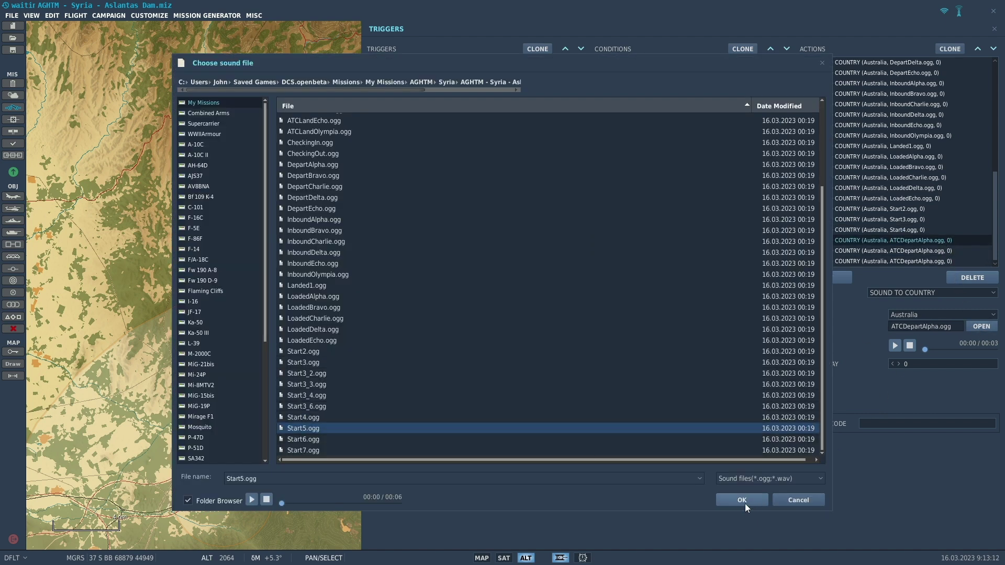
pyautogui.click(742, 500)
pyautogui.click(931, 250)
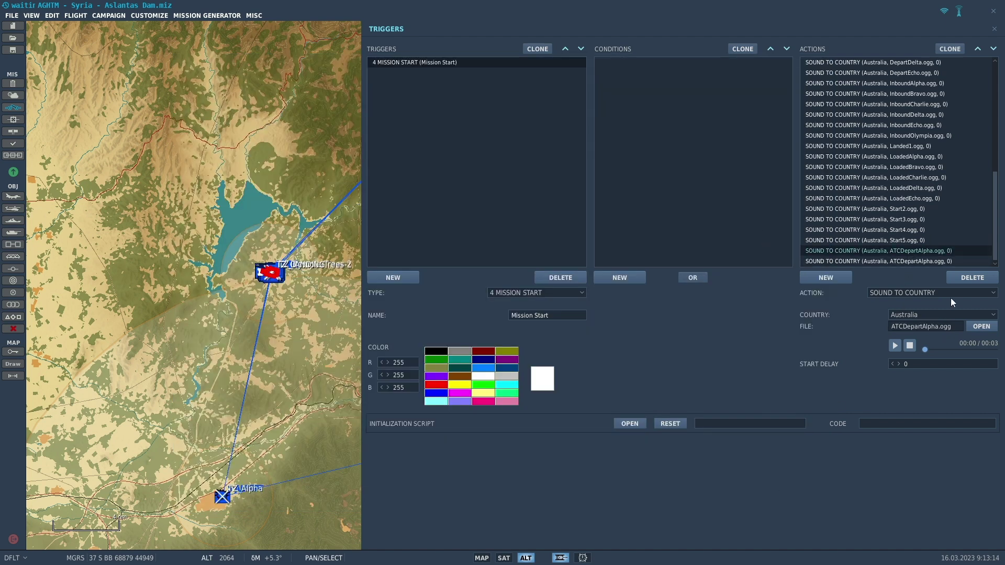
pyautogui.click(975, 327)
pyautogui.click(554, 438)
pyautogui.click(741, 500)
# Change the last cloned sound action's file to Start7.ogg
pyautogui.click(912, 261)
pyautogui.click(981, 326)
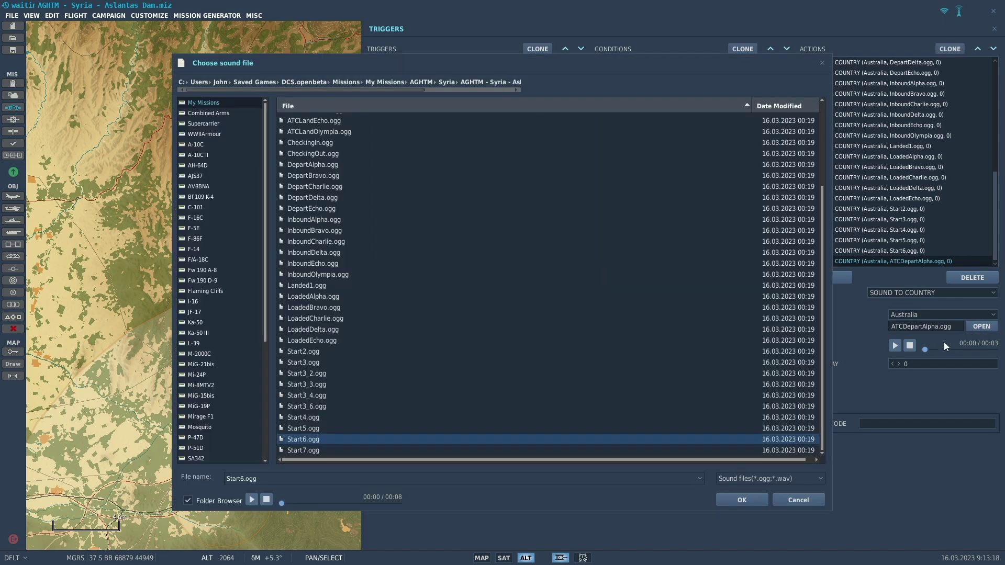
pyautogui.click(803, 450)
pyautogui.click(743, 500)
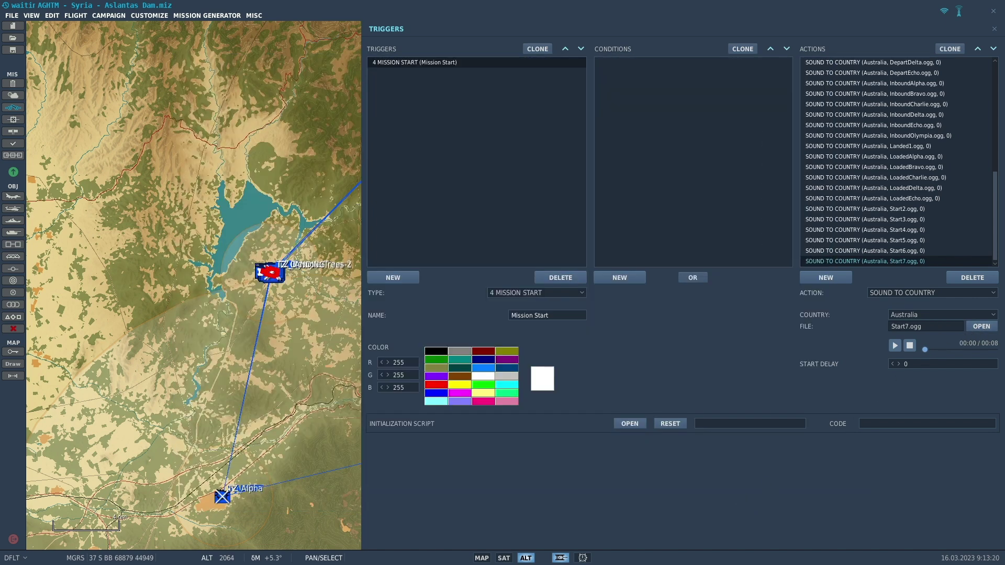
pyautogui.click(848, 219)
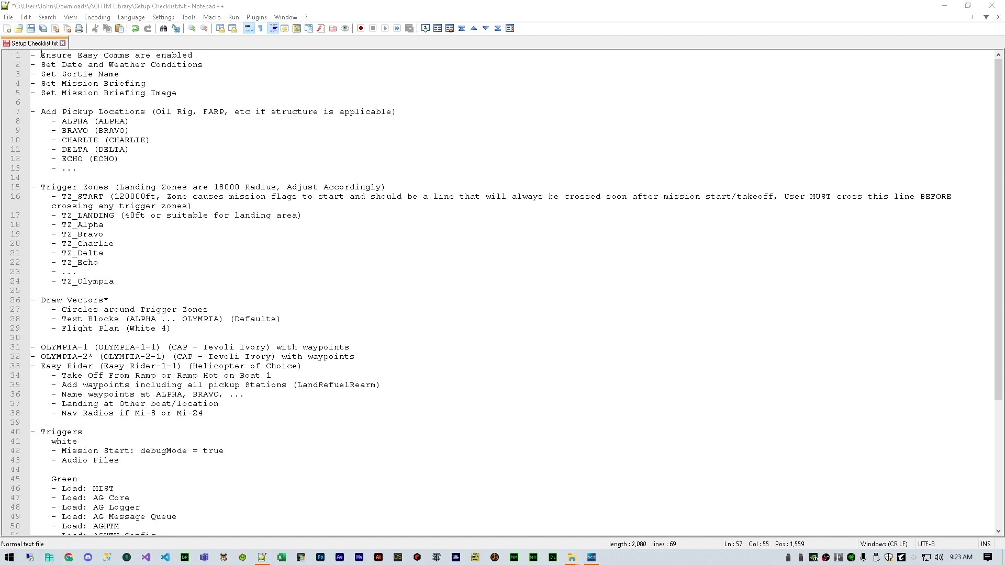
# Review the setup checklist in Notepad++, covering general mission settings, pickup locations and the trigger zones
pyautogui.moveTo(42, 55); pyautogui.dragTo(211, 54)
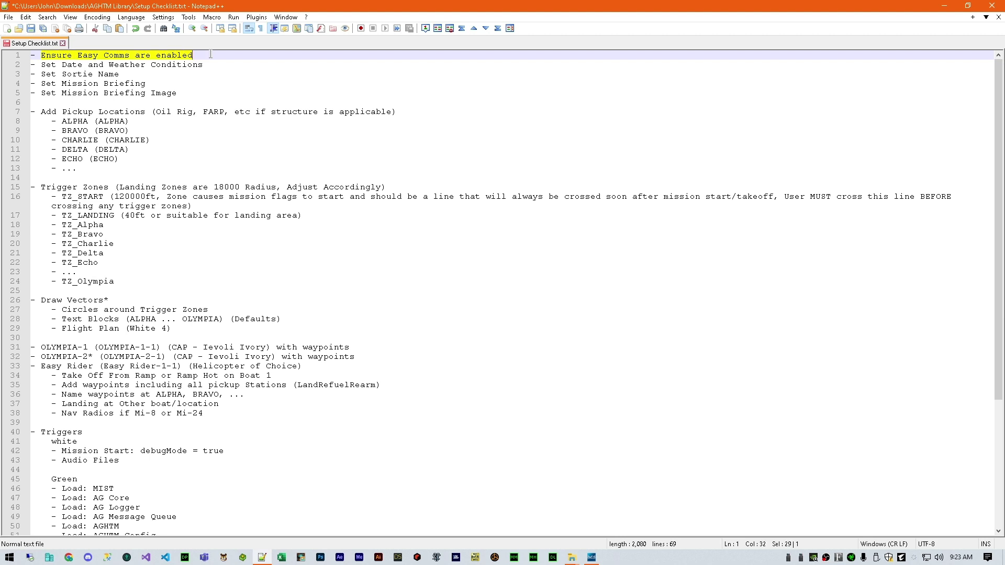
pyautogui.moveTo(42, 65); pyautogui.dragTo(203, 65)
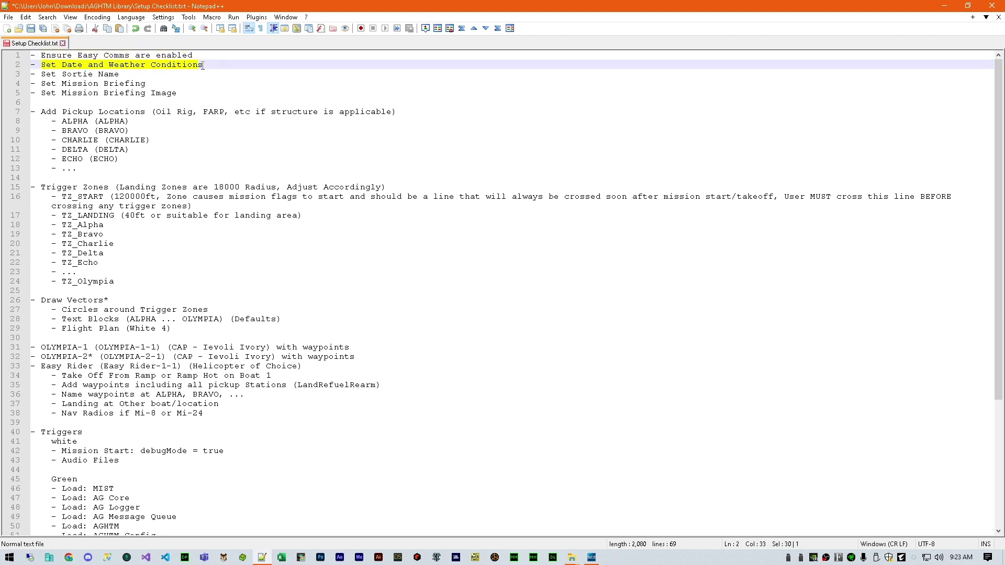
pyautogui.moveTo(42, 74); pyautogui.dragTo(188, 90)
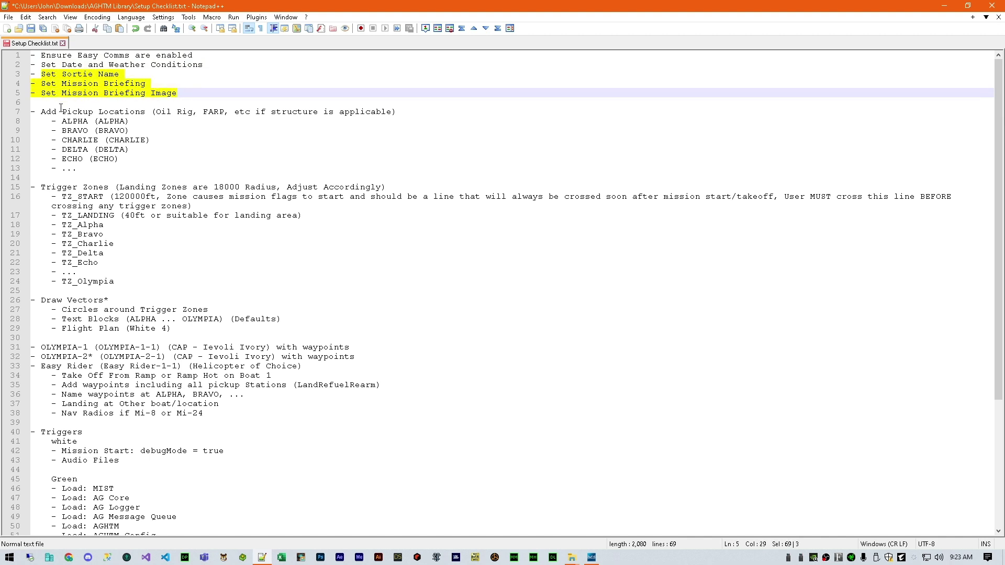
pyautogui.click(41, 112)
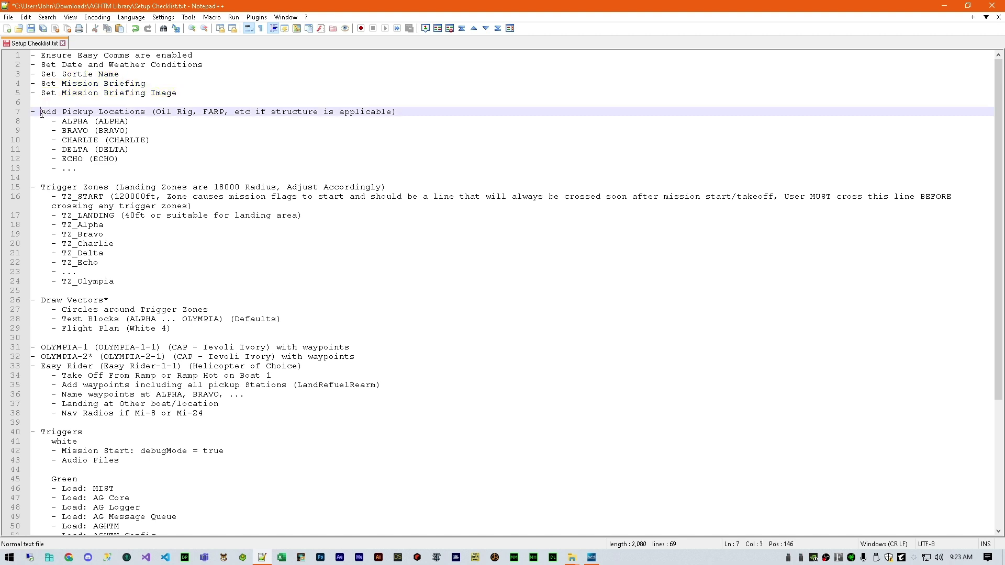
pyautogui.keyDown('shift'); pyautogui.click(396, 112); pyautogui.keyUp('shift')
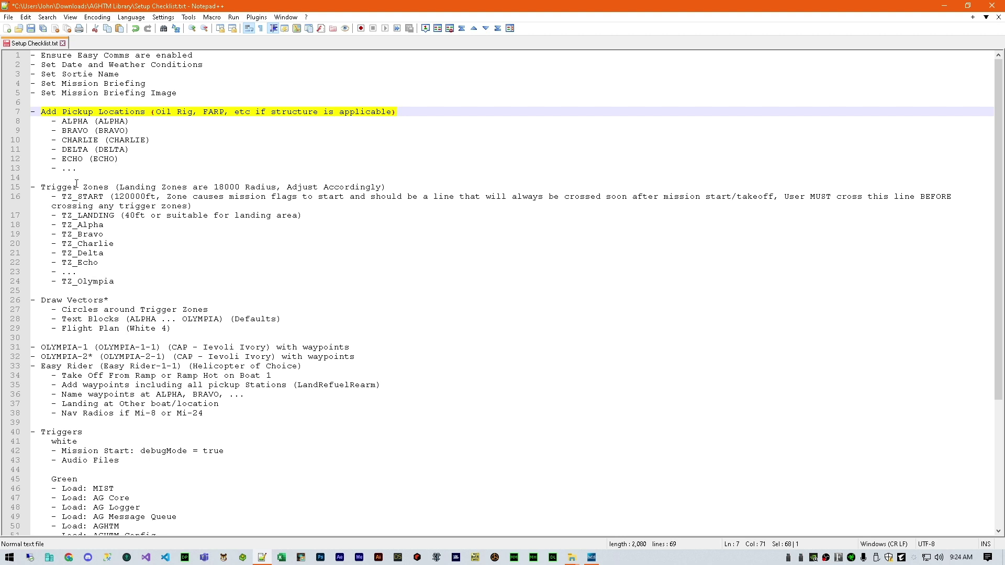
pyautogui.doubleClick(127, 197)
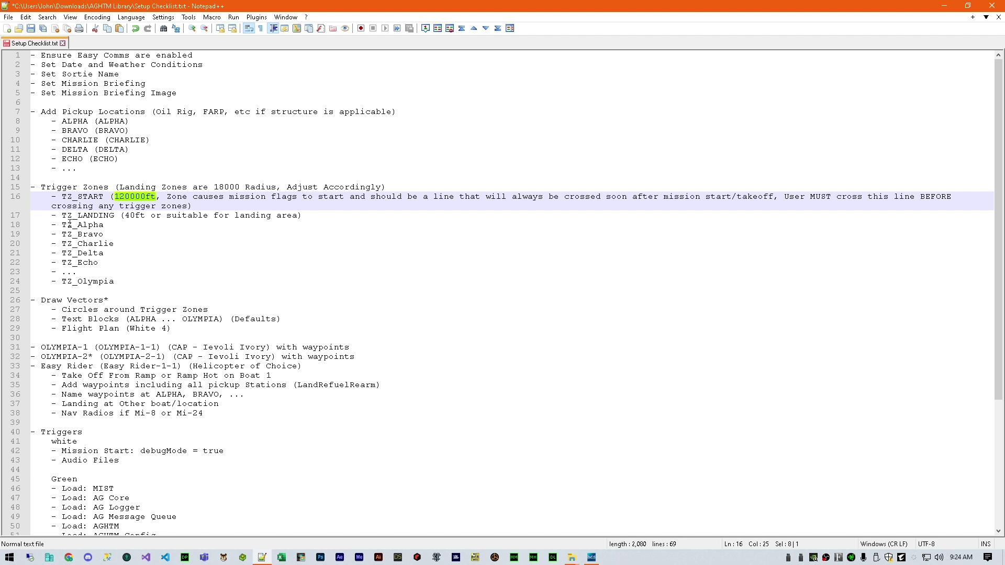
pyautogui.moveTo(53, 224); pyautogui.dragTo(137, 279)
# Review the checklist entries for the OLYMPIA ships, the Easy Rider helicopter and its nav radios
pyautogui.scroll(-6, 137, 279)
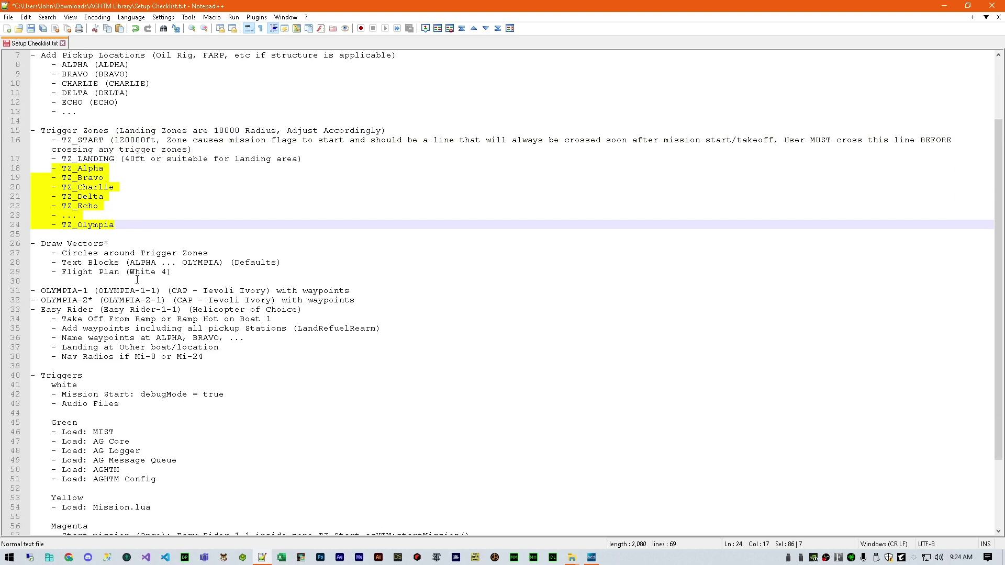
pyautogui.moveTo(31, 177); pyautogui.dragTo(354, 187)
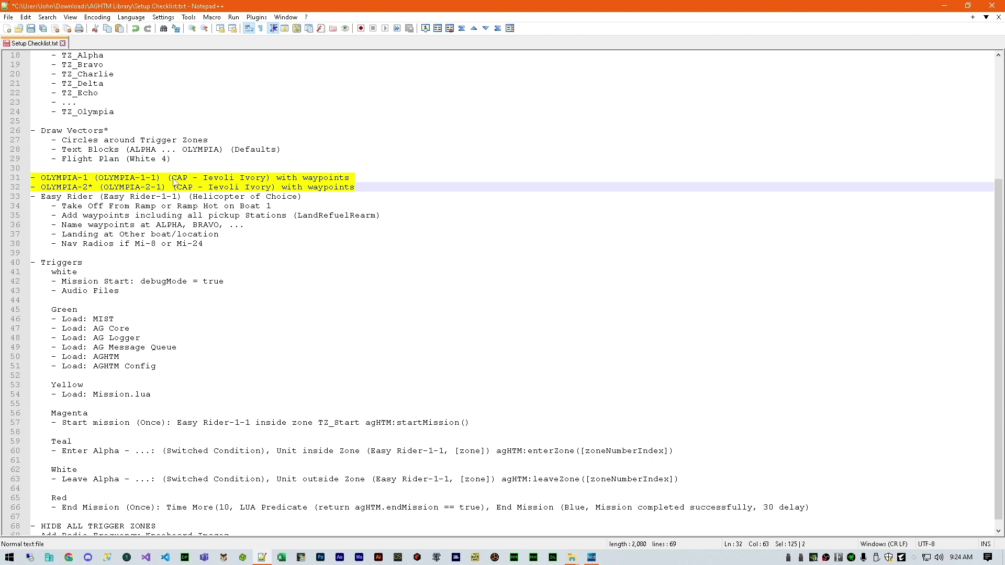
pyautogui.moveTo(40, 198); pyautogui.dragTo(302, 198)
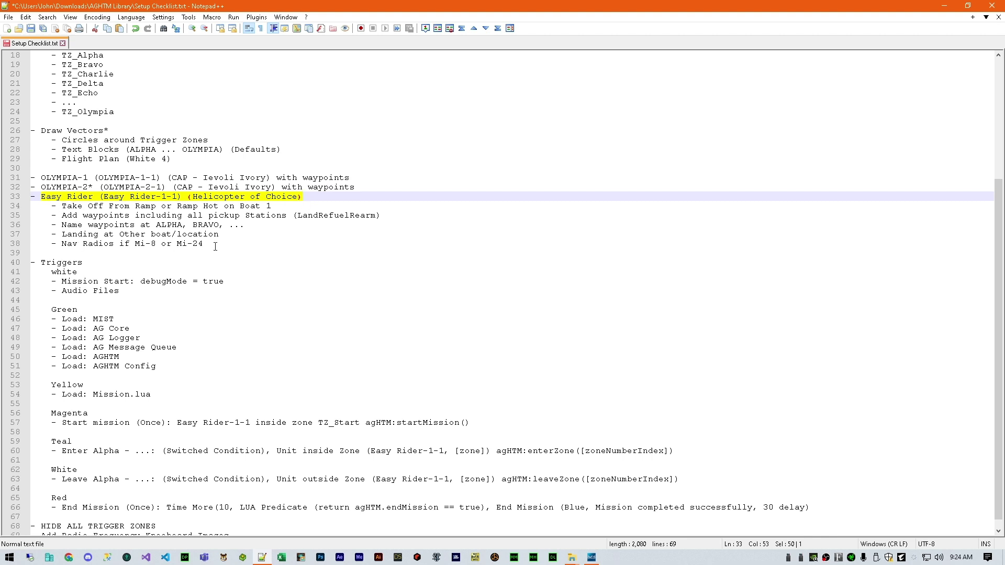
pyautogui.moveTo(61, 244); pyautogui.dragTo(213, 242)
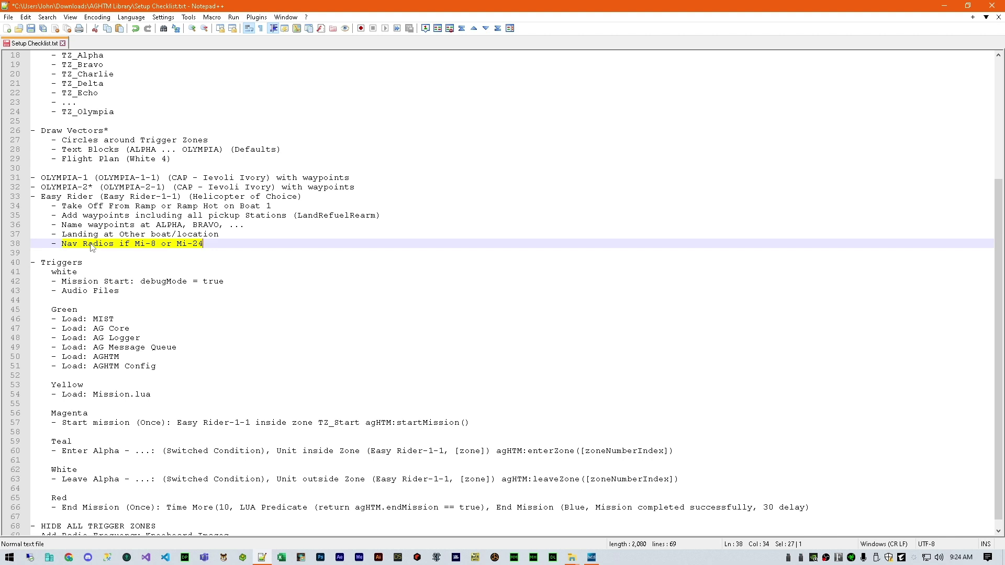
pyautogui.scroll(-1, 91, 246)
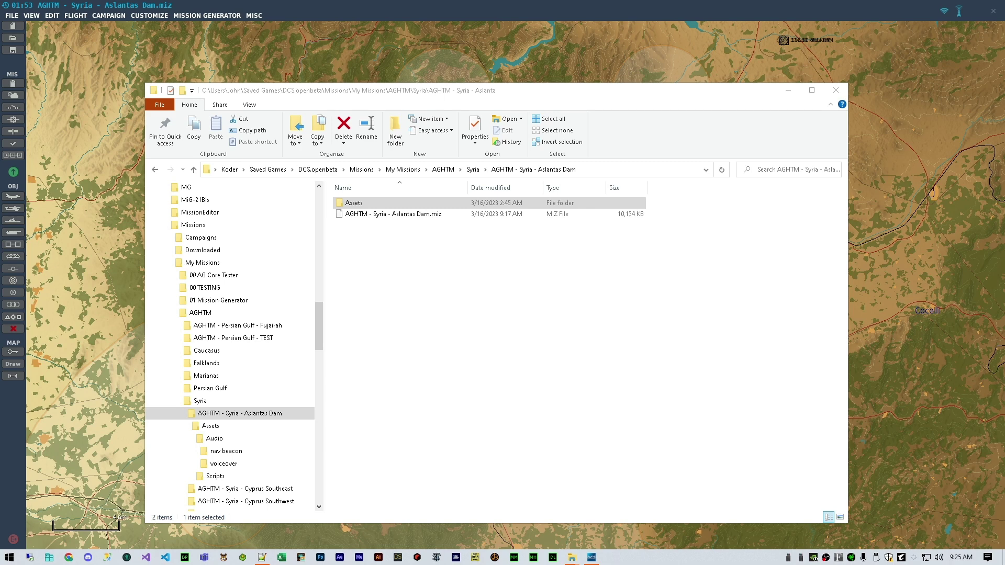
# In File Explorer, go to the Aslantas Dam mission's Assets\Scripts folder and open agHTMConfig.lua for editing
pyautogui.click(371, 206)
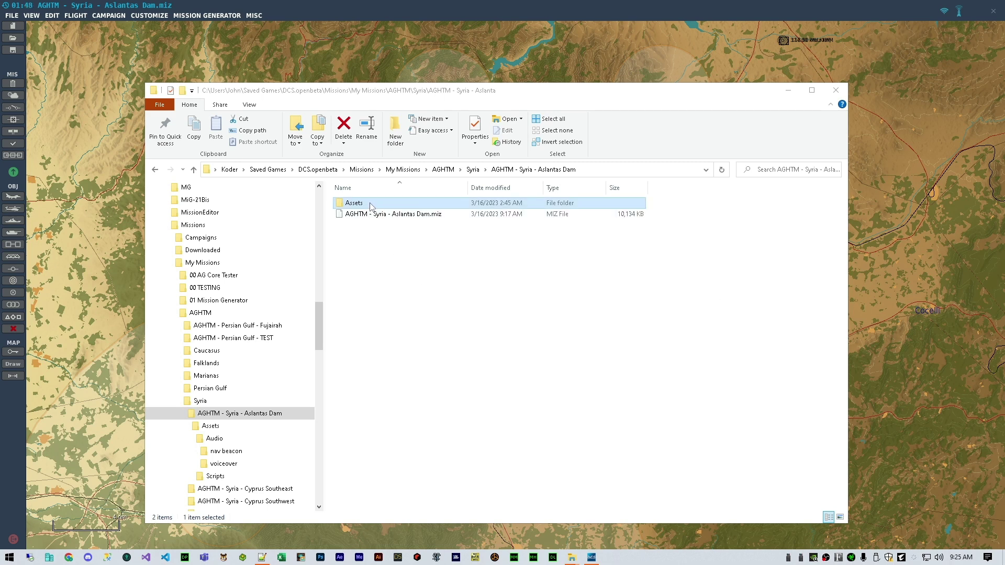
pyautogui.doubleClick(370, 205)
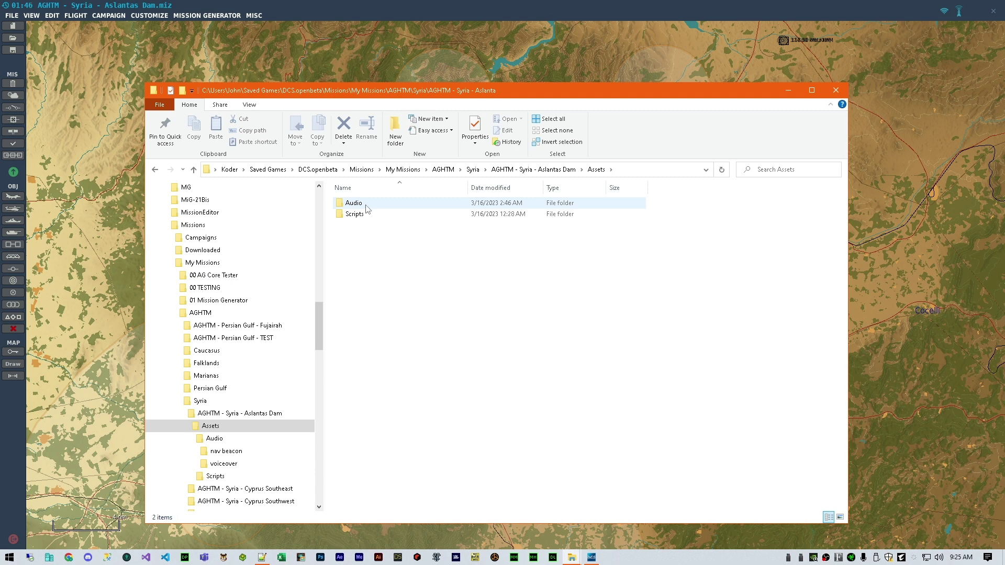
pyautogui.doubleClick(365, 214)
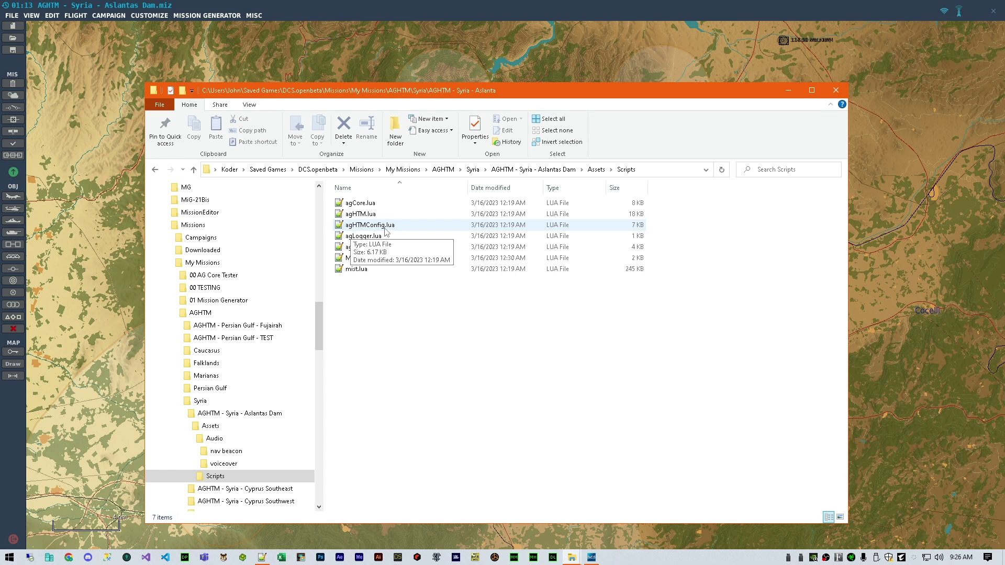
pyautogui.click(380, 215)
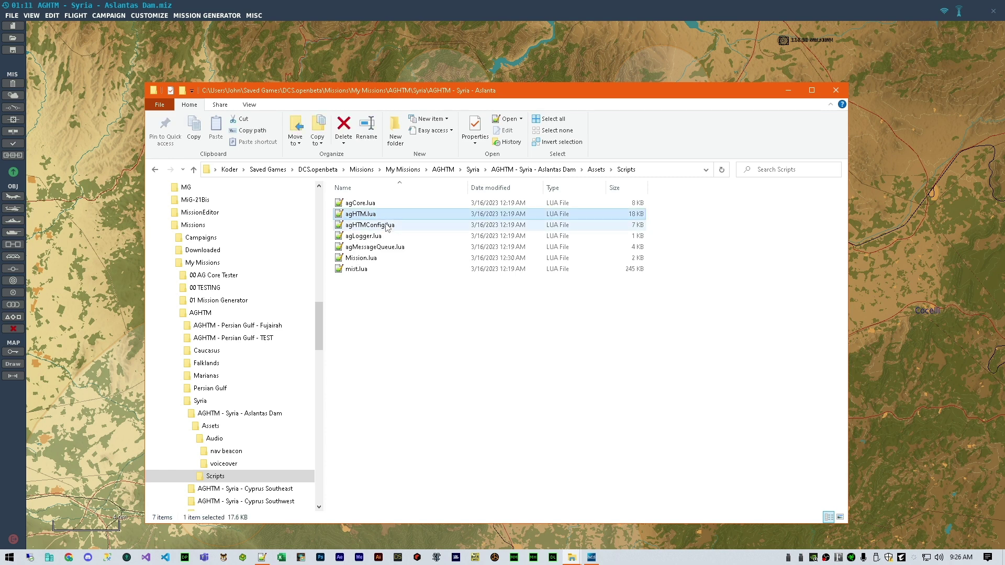
pyautogui.click(387, 226)
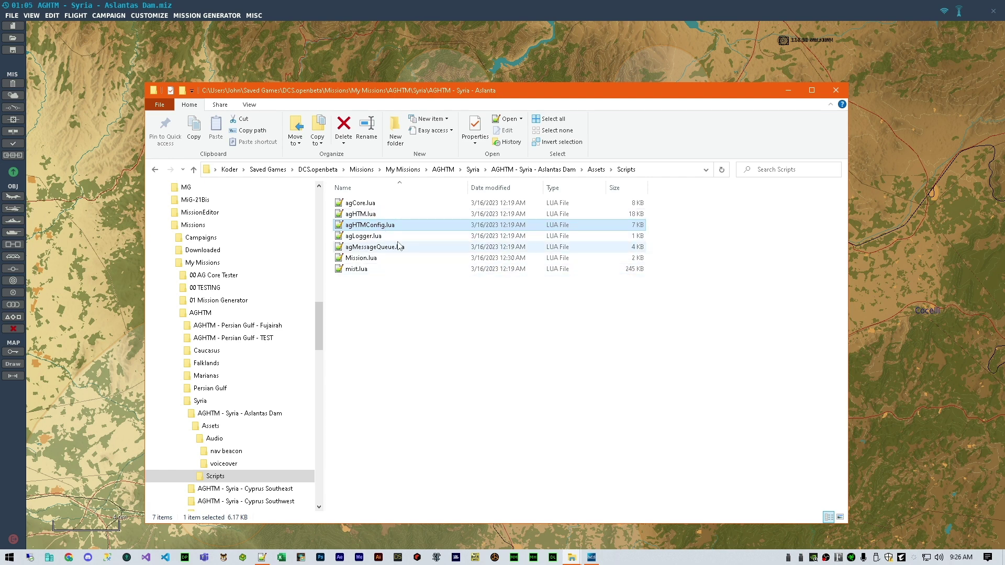
pyautogui.doubleClick(391, 225)
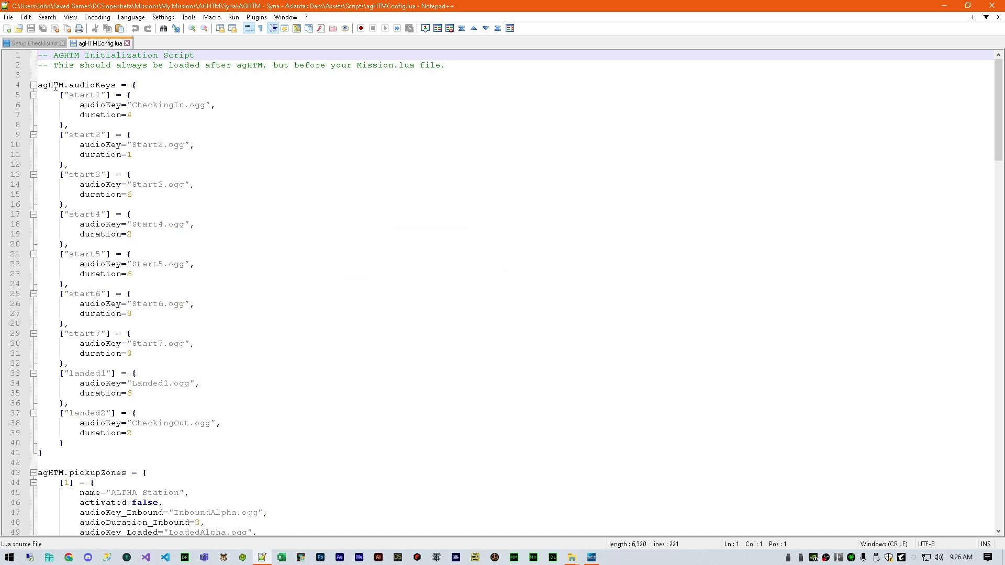
# In the agHTM.audioKeys table, change the start3 entry's audioKey to "Start3_2.ogg"
pyautogui.moveTo(48, 85); pyautogui.dragTo(202, 449)
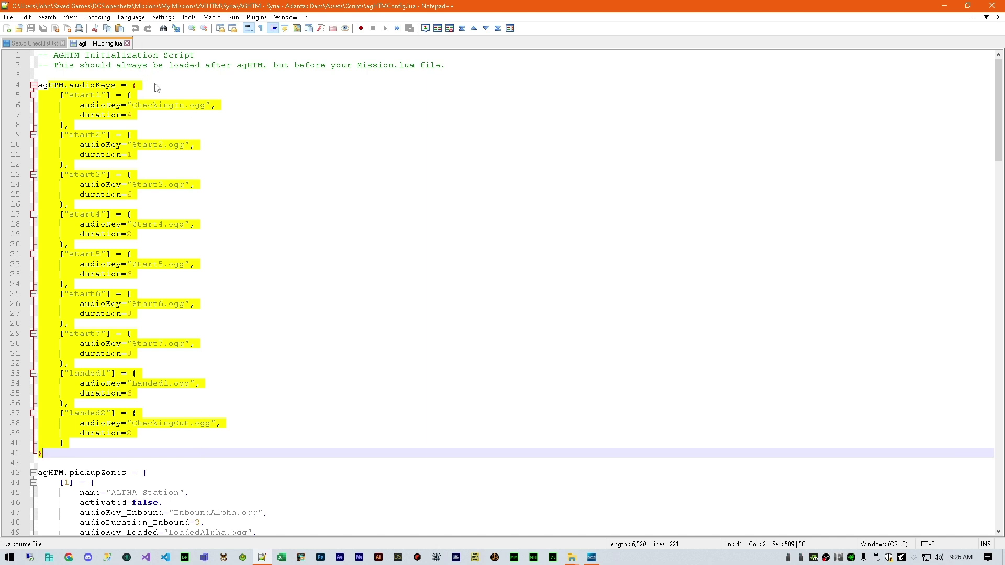
pyautogui.click(216, 149)
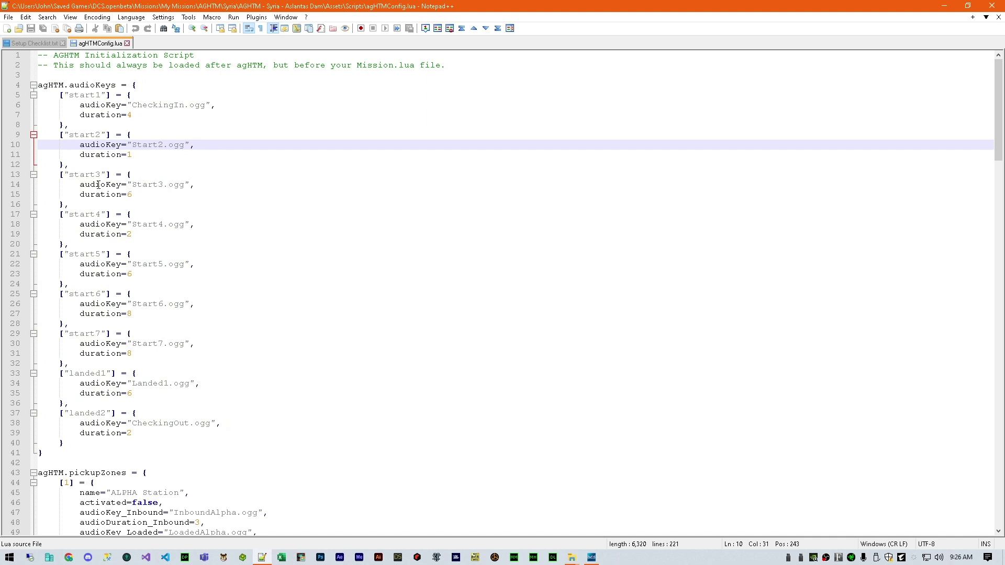
pyautogui.moveTo(80, 186); pyautogui.dragTo(195, 186)
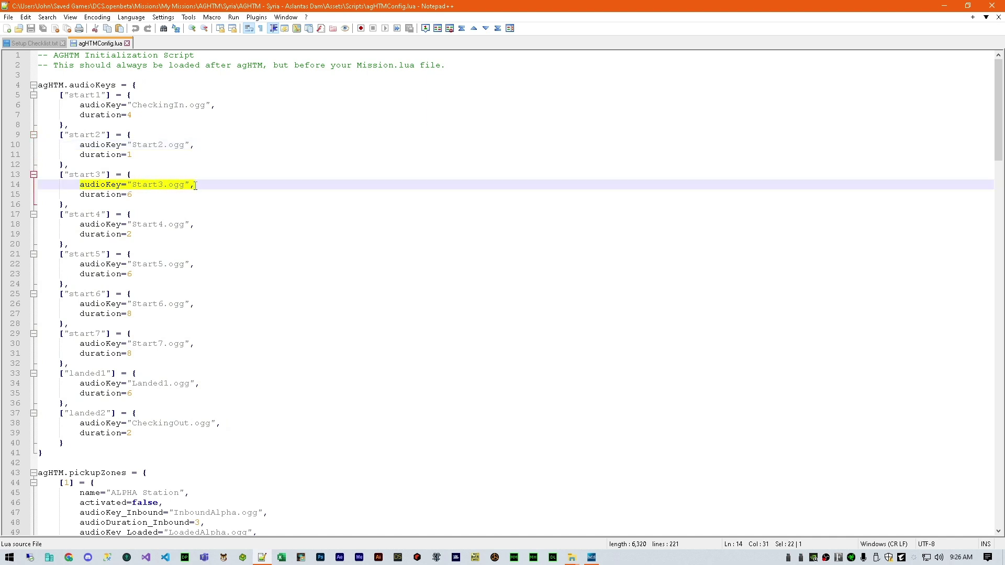
pyautogui.click(163, 185)
pyautogui.write('_2')
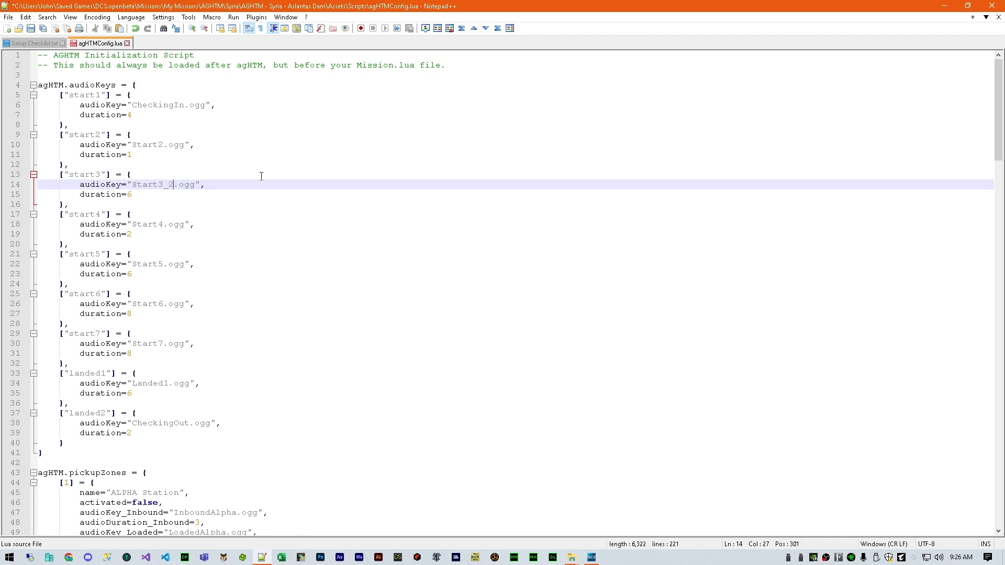
# In the agHTM.audioKeys table, change the start3 entry's audioKey back to "Start3.ogg"
pyautogui.press('BackSpace')
pyautogui.press('BackSpace')
# Examine the ALPHA Station entry in agHTM.pickupZones, covering its name, audio keys, nav beacon settings and cargo weight limits
pyautogui.scroll(-7, 173, 235)
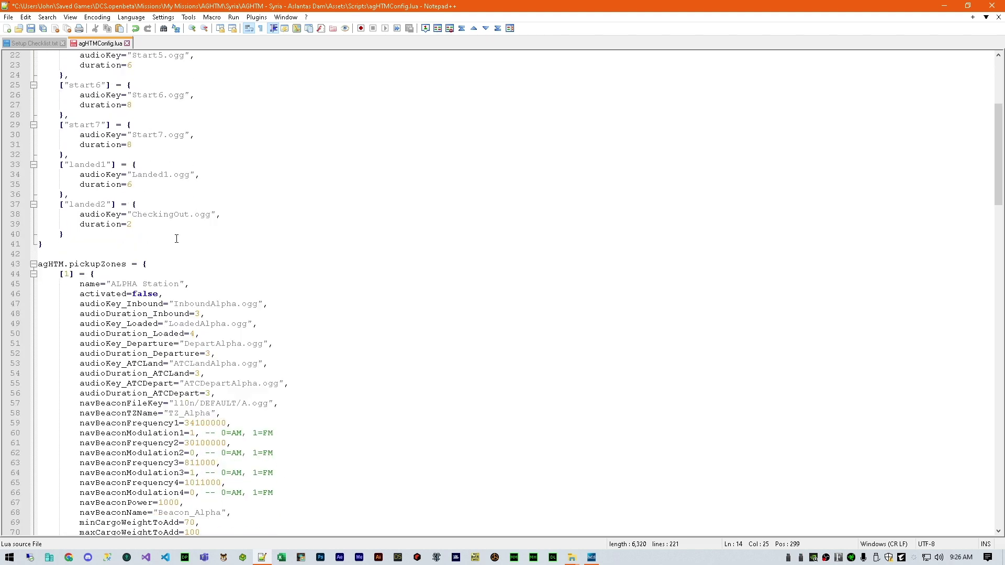
pyautogui.scroll(-6, 176, 238)
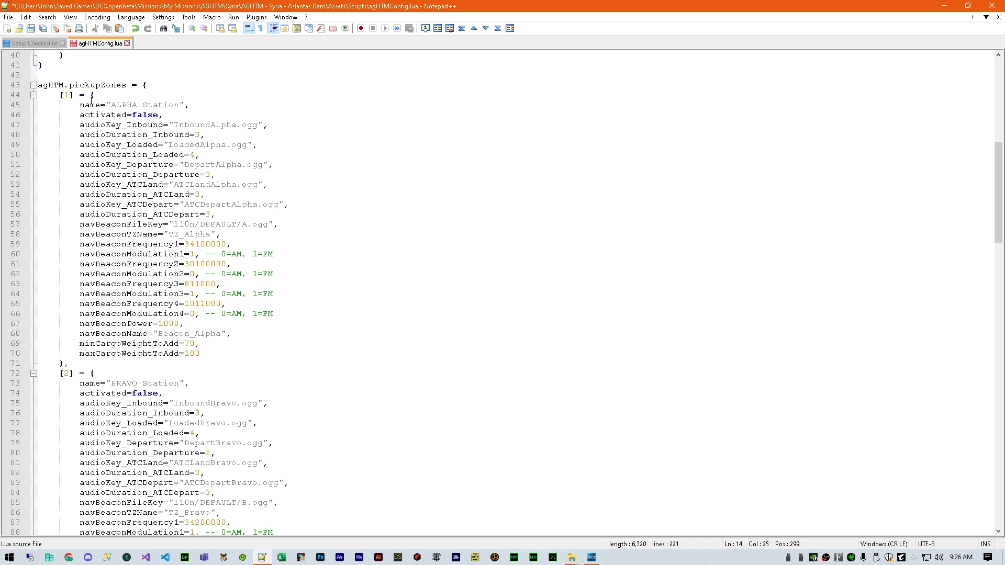
pyautogui.moveTo(91, 95); pyautogui.dragTo(65, 363)
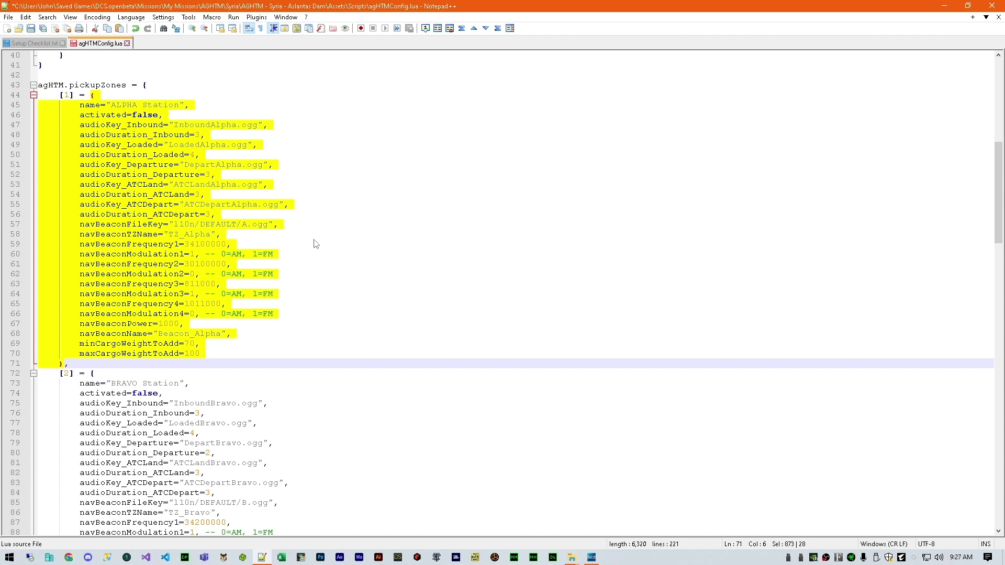
pyautogui.doubleClick(160, 105)
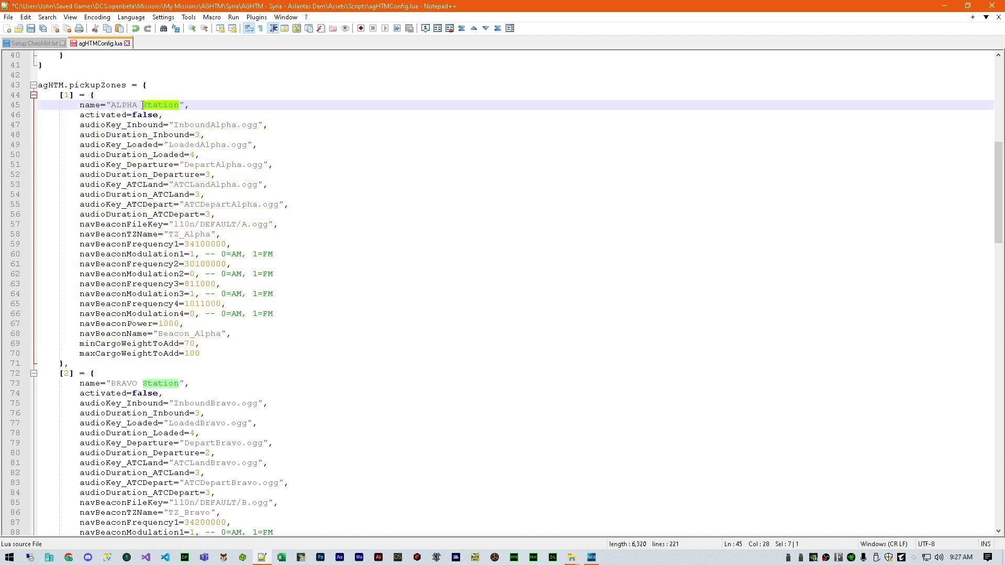
pyautogui.moveTo(79, 127); pyautogui.dragTo(245, 216)
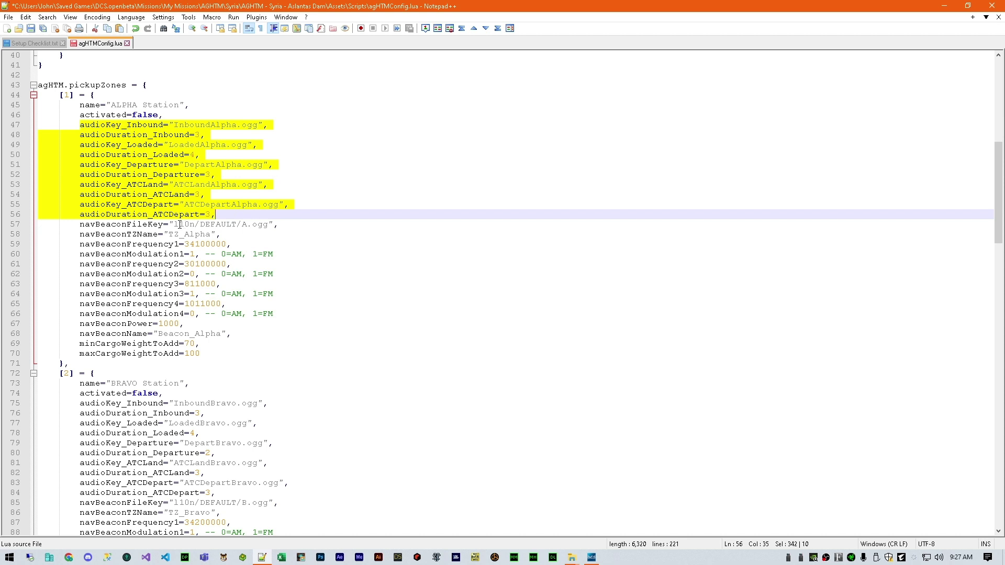
pyautogui.moveTo(174, 224); pyautogui.dragTo(268, 223)
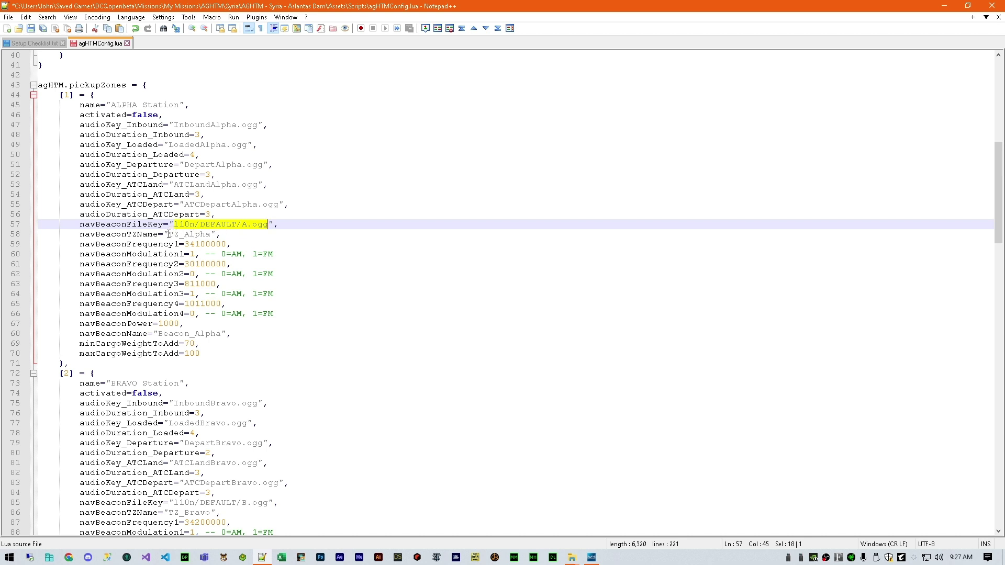
pyautogui.moveTo(170, 234); pyautogui.dragTo(211, 234)
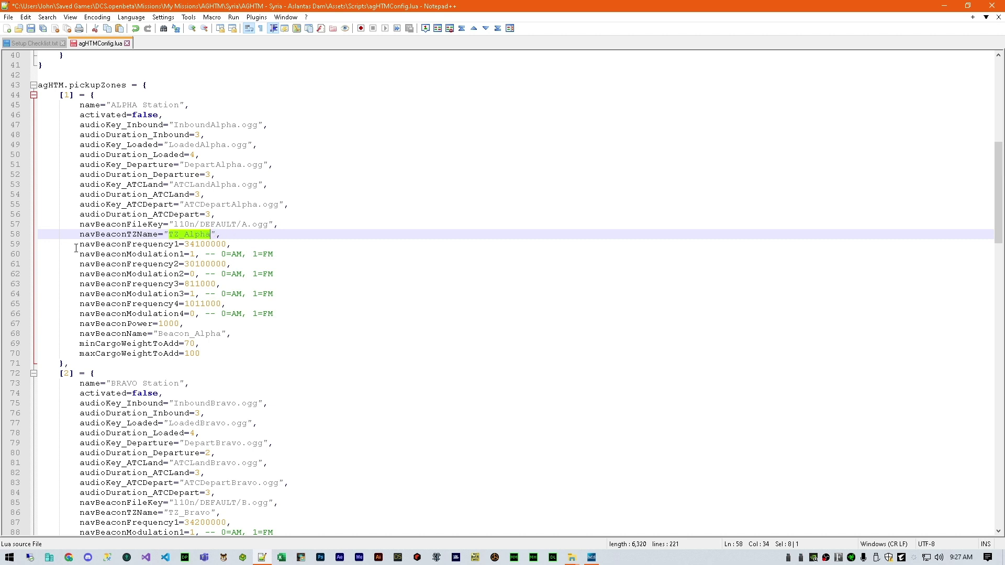
pyautogui.moveTo(81, 244); pyautogui.dragTo(293, 311)
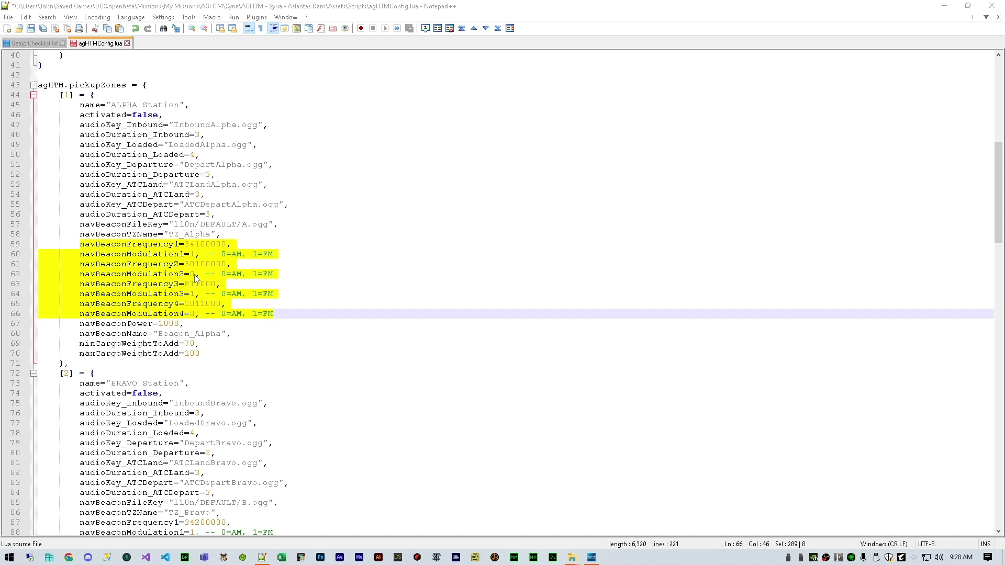
pyautogui.doubleClick(164, 324)
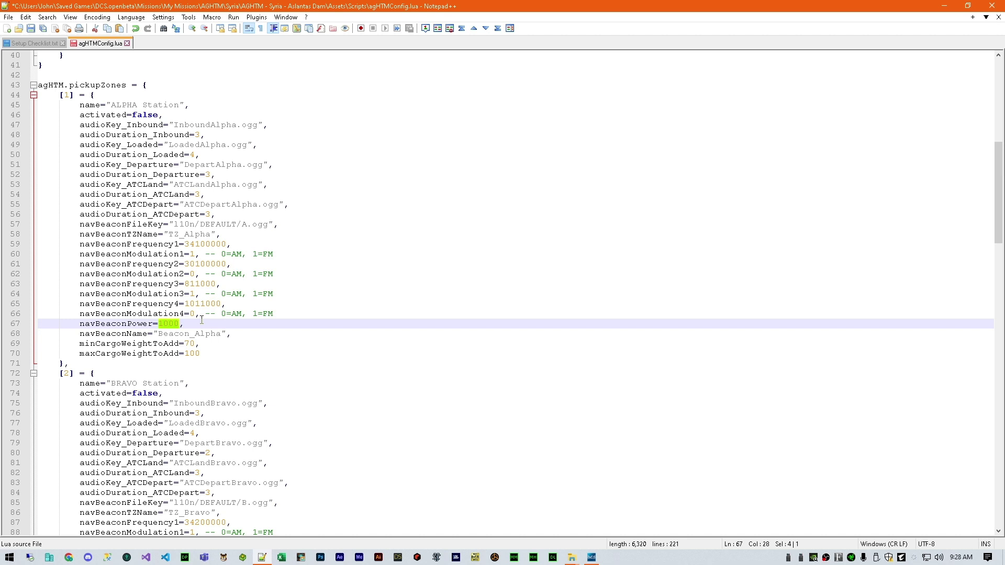
pyautogui.moveTo(158, 334); pyautogui.dragTo(222, 334)
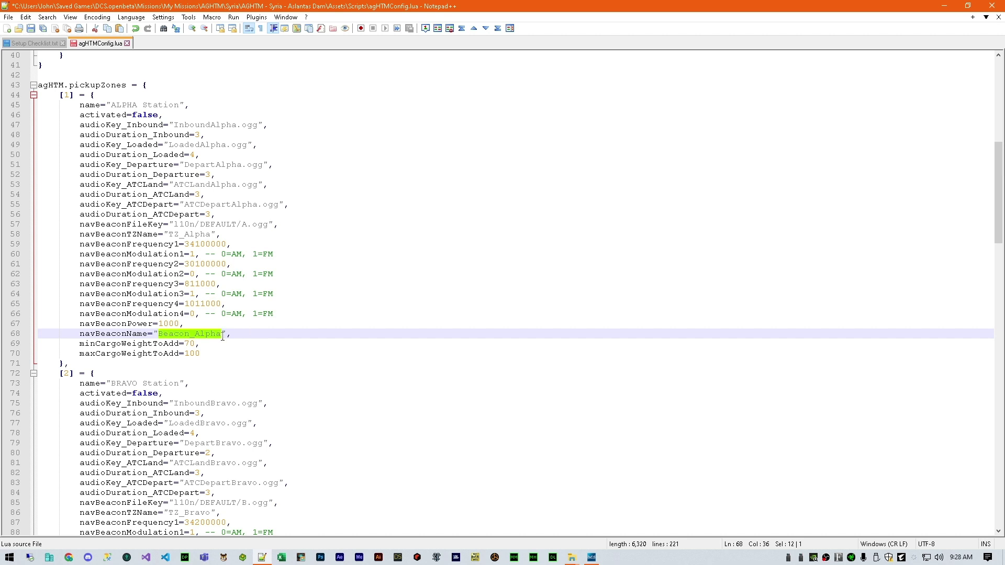
pyautogui.moveTo(80, 343); pyautogui.dragTo(213, 353)
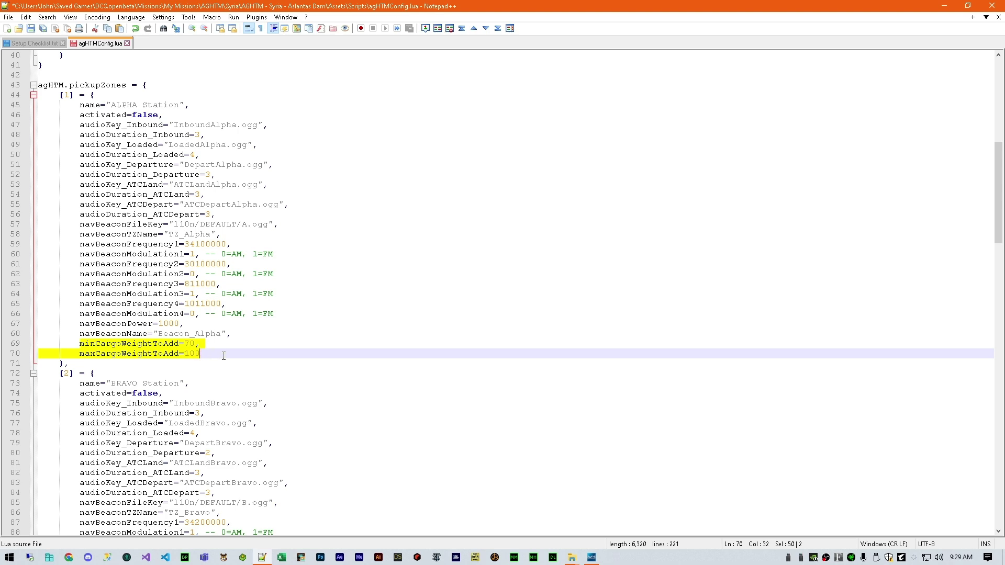
# Look through the remaining agHTM.pickupZones entries, from BRAVO Station to OLYMPIA Base
pyautogui.scroll(-13, 224, 355)
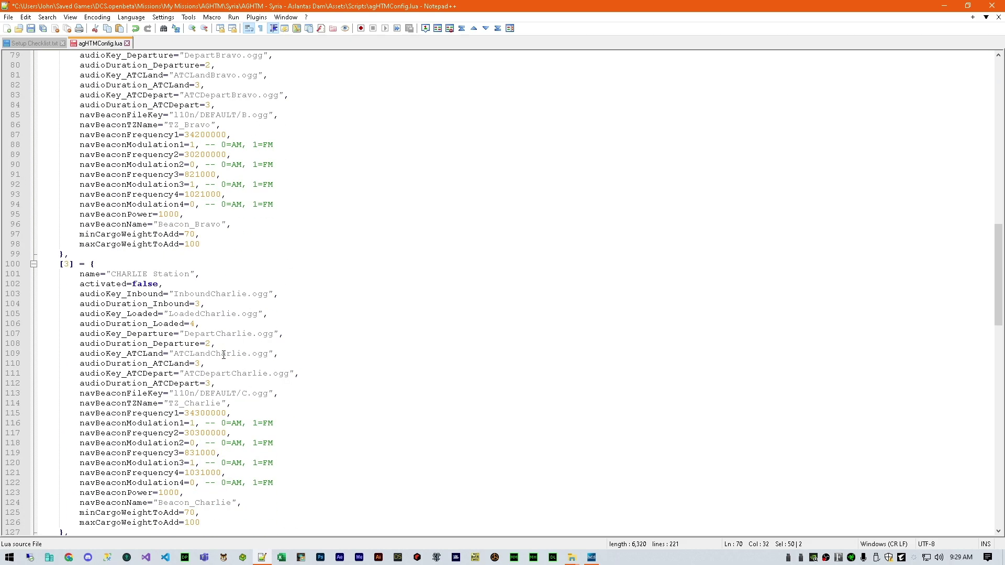
pyautogui.scroll(-20, 151, 259)
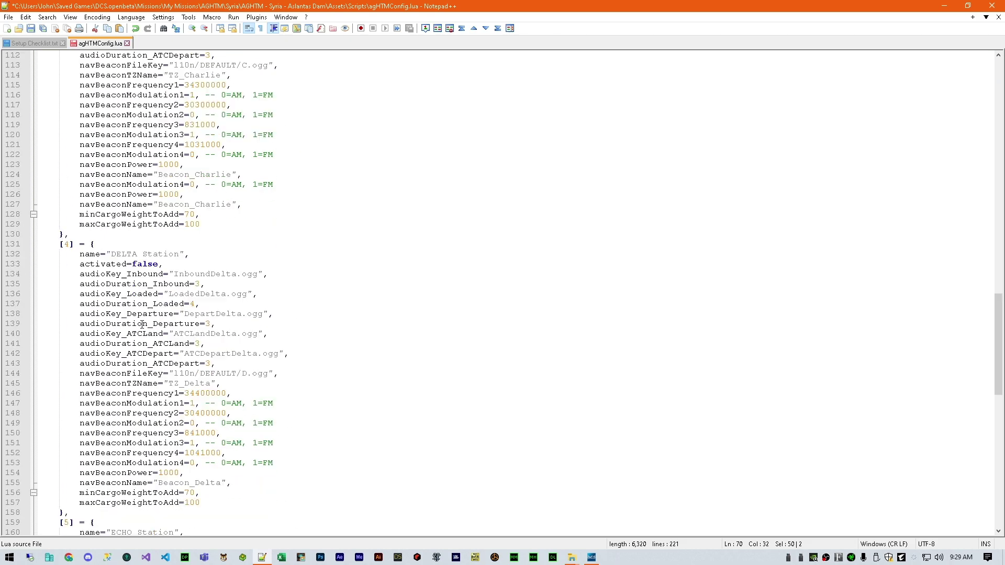
pyautogui.scroll(-12, 142, 324)
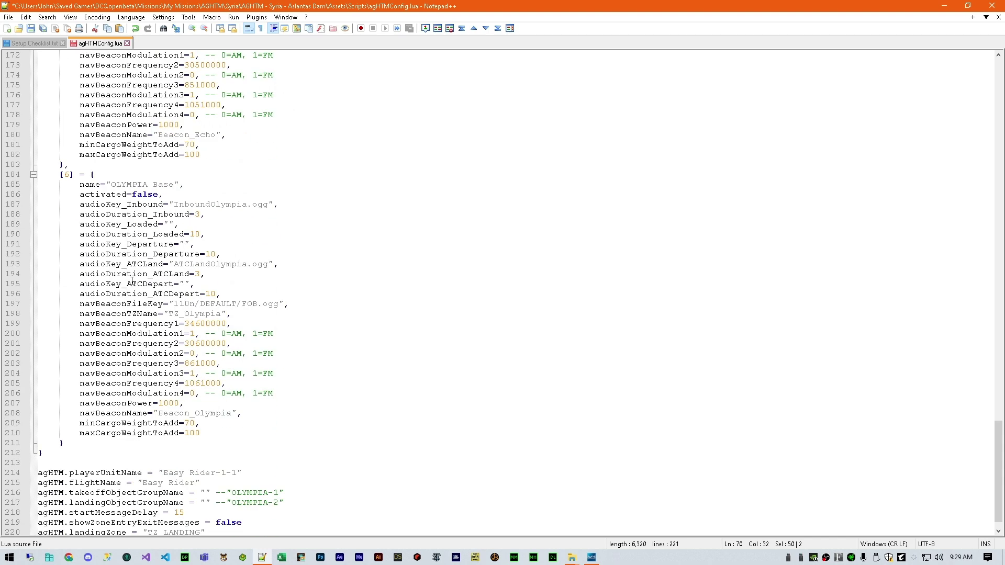